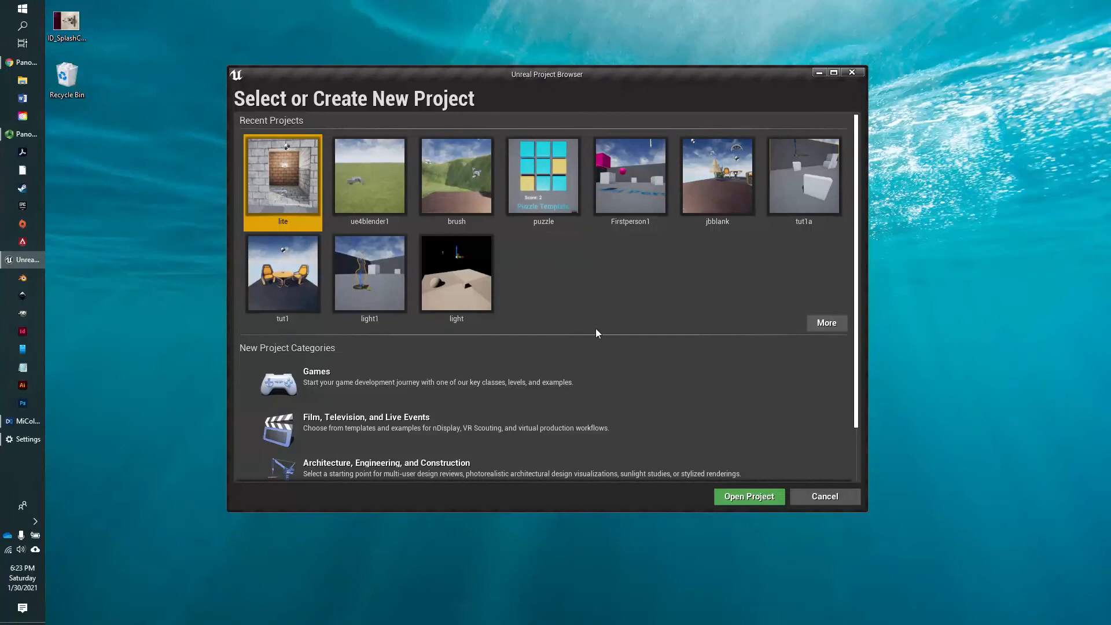
- Create a new Games project named blueprint from the First Person template
click(355, 379)
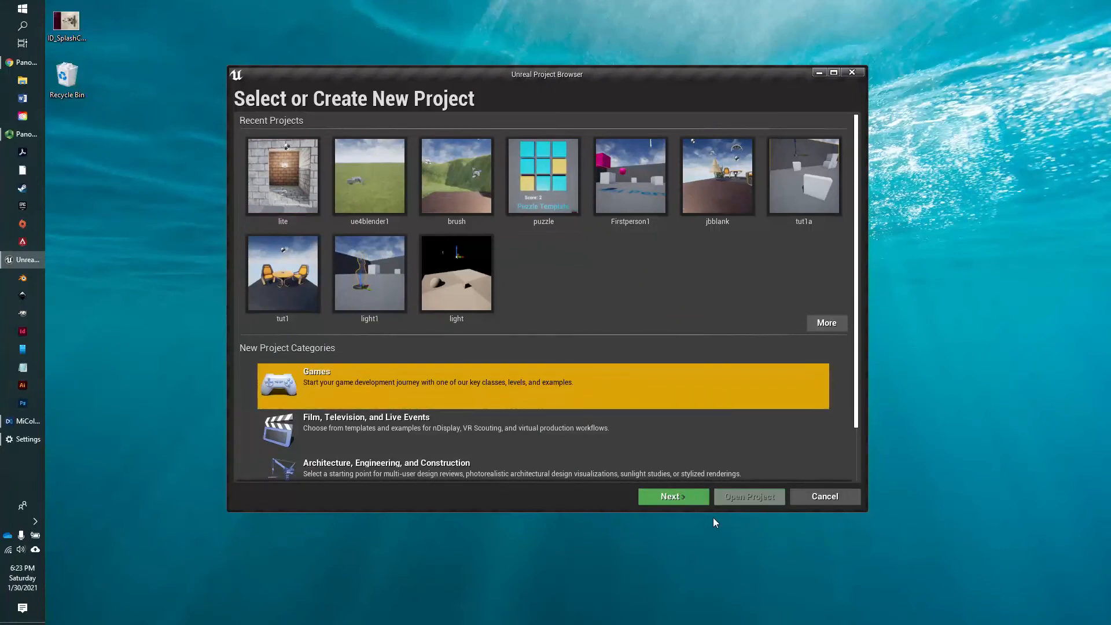
click(692, 501)
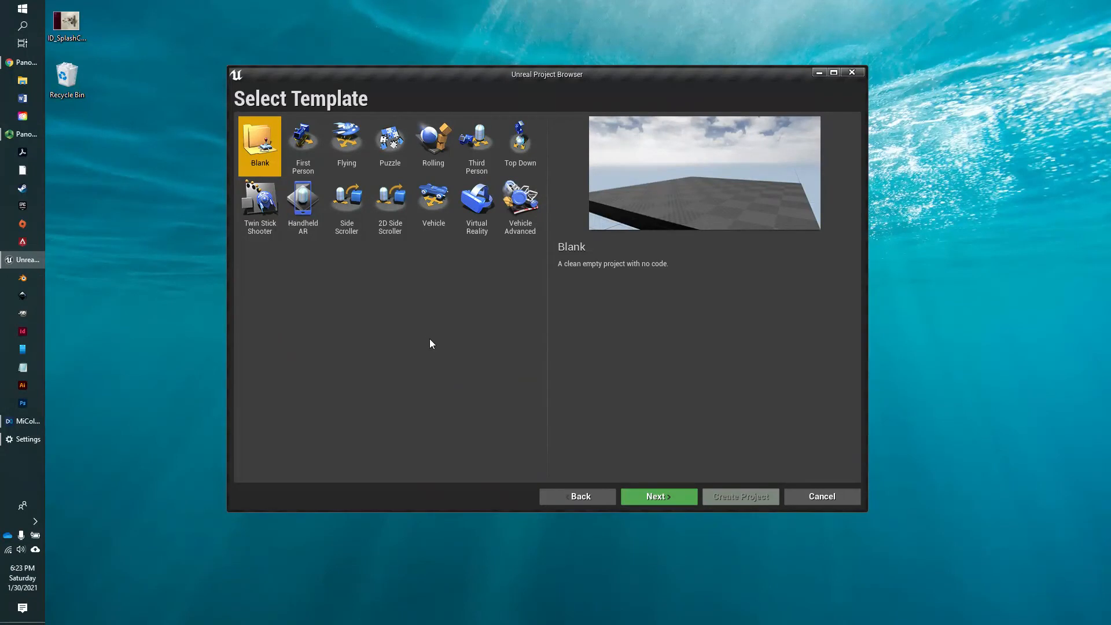
click(309, 151)
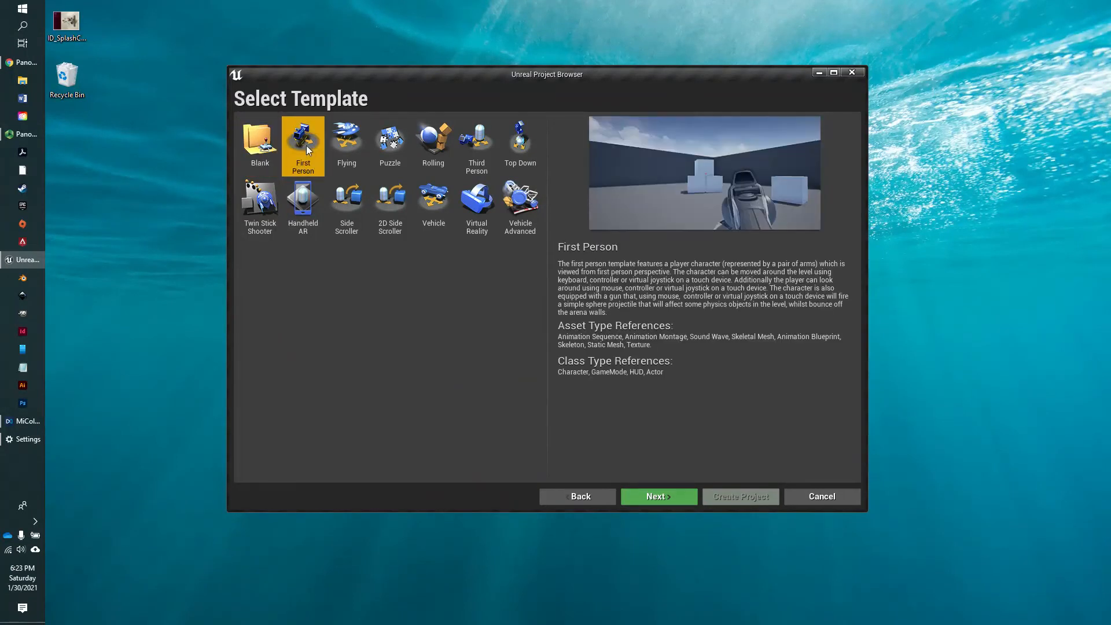
click(663, 501)
drag(663, 458, 629, 457)
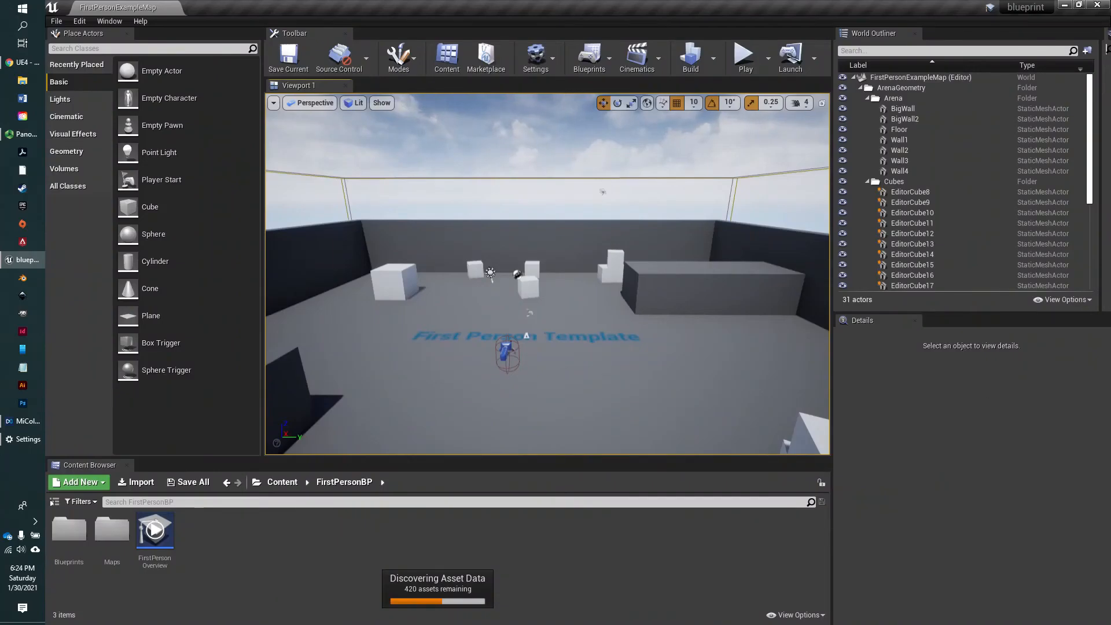
- Examine the available volume actor types, from Audio Volume through Trigger Volume
click(64, 168)
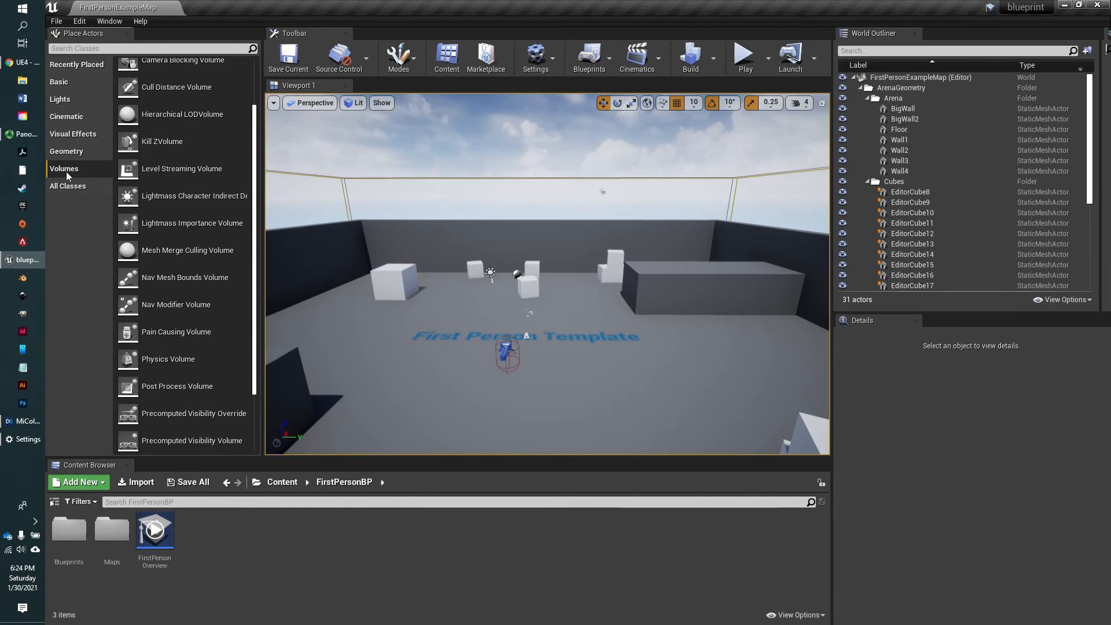
scroll(186, 226, up, 2)
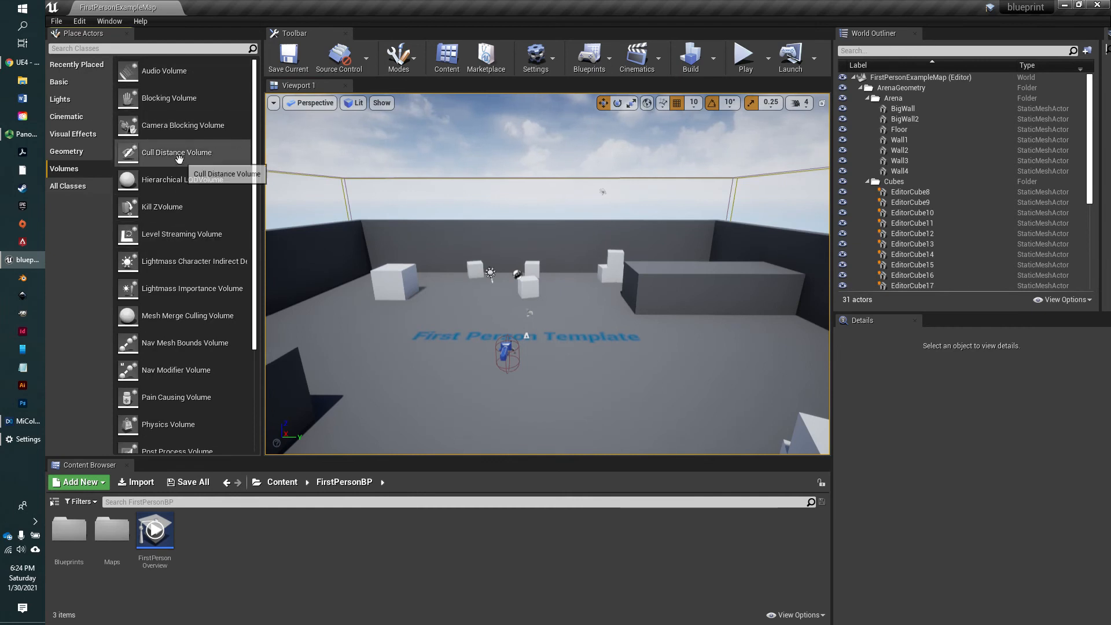
scroll(199, 283, down, 3)
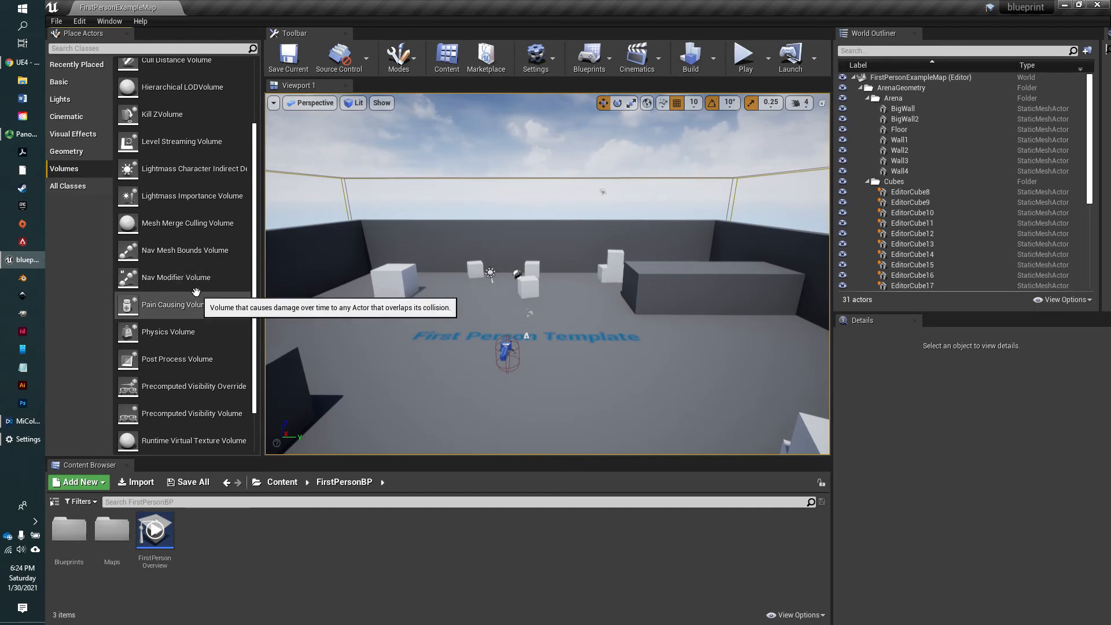
scroll(196, 291, up, 2)
scroll(196, 291, up, 2)
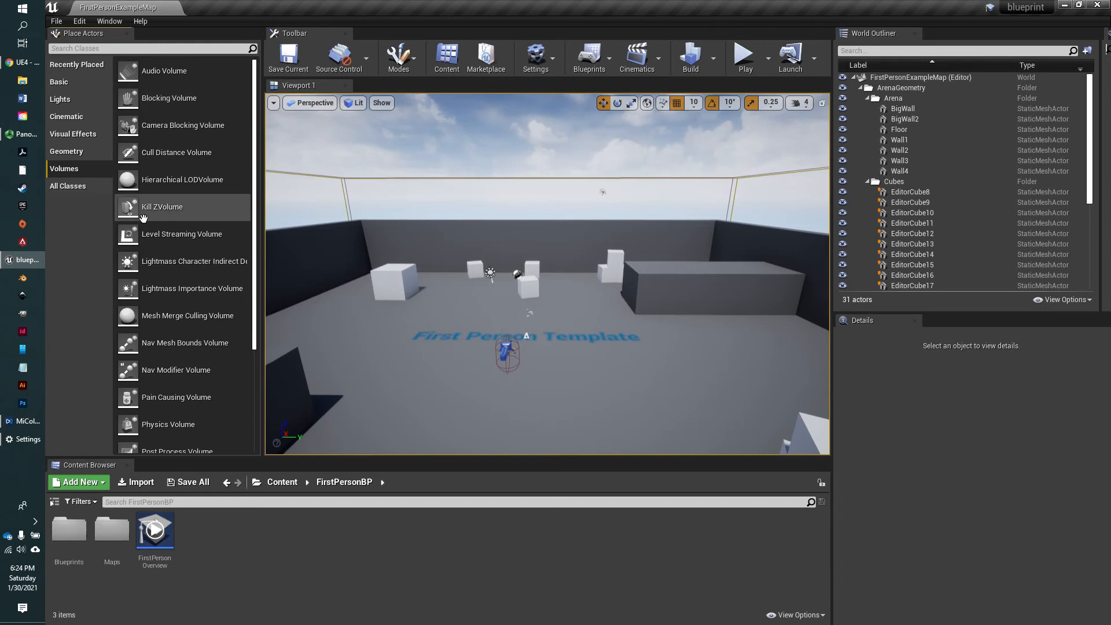
scroll(190, 300, down, 5)
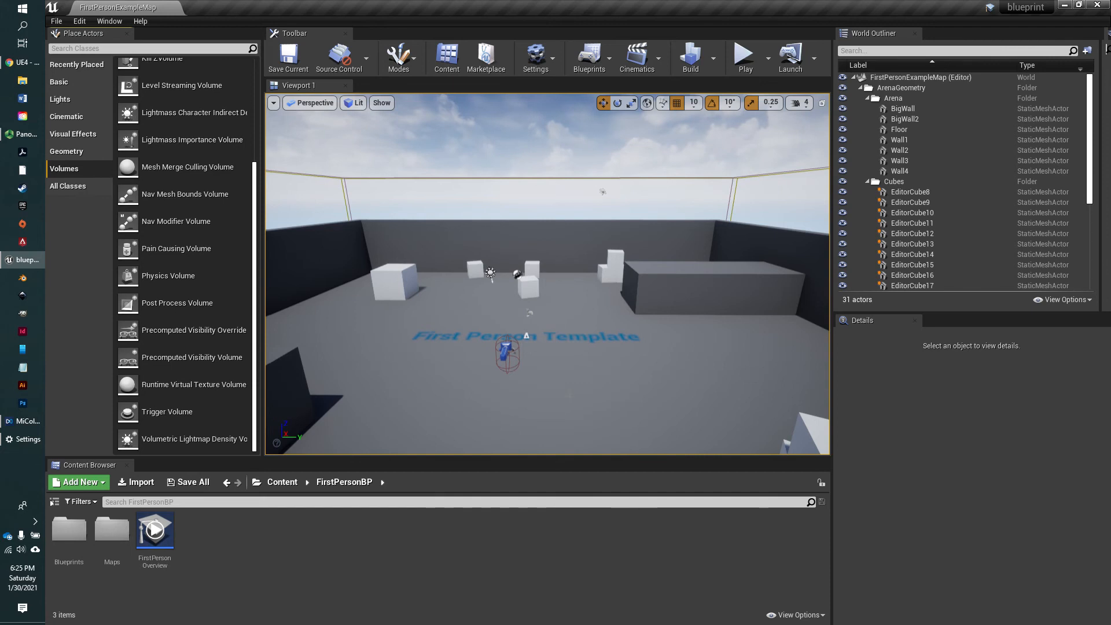
- Delete the large grey BigWall2 block from the arena
right_drag(548, 274, 635, 284)
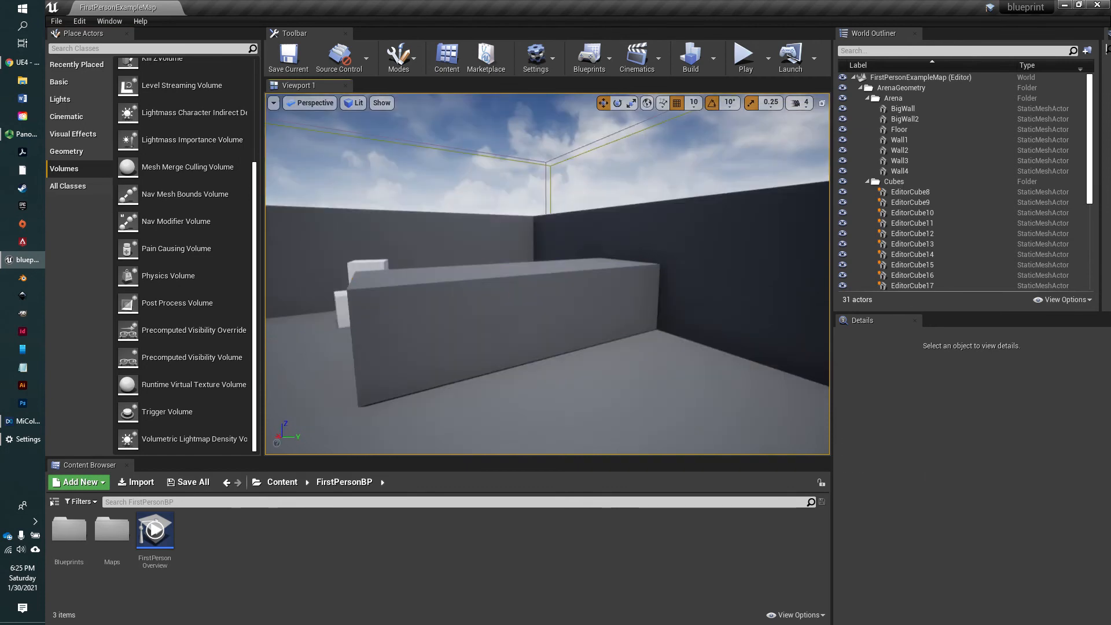
click(501, 340)
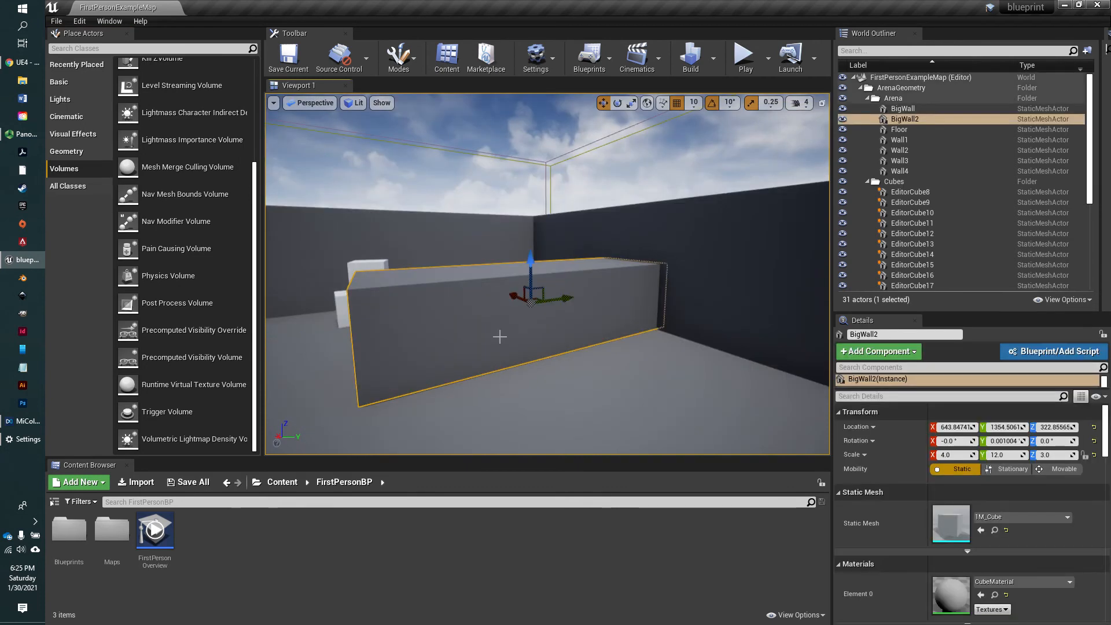
key(Delete)
- Place an additive box geometry brush on the floor in front of the dark arena wall
right_drag(540, 363, 506, 366)
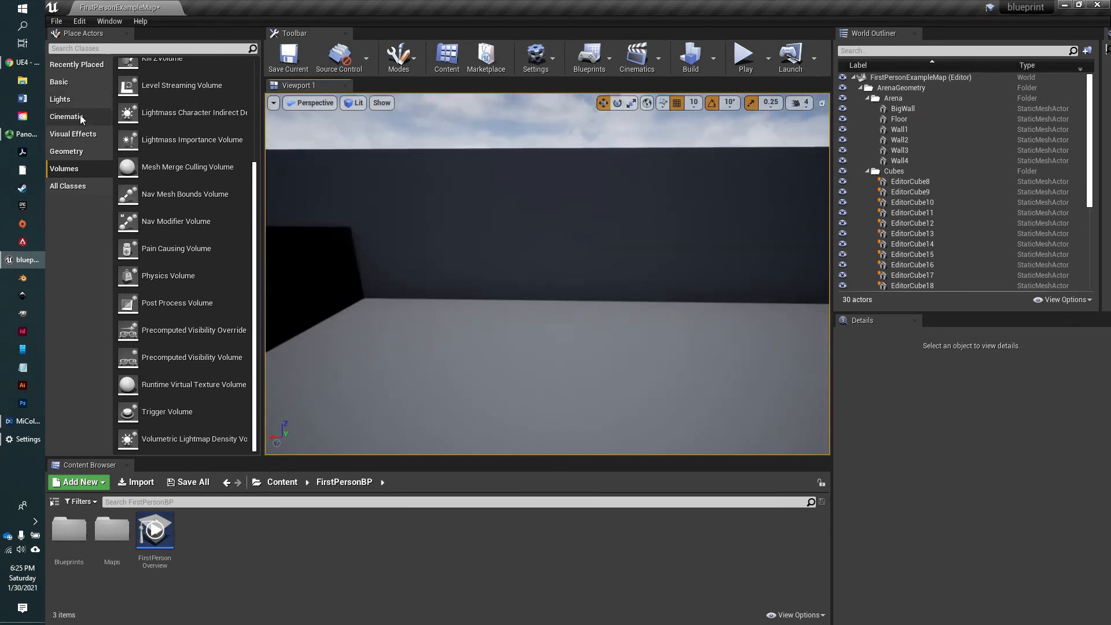
click(74, 151)
mouse_move(145, 72)
mouse_down()
mouse_move(499, 310)
mouse_move(555, 359)
mouse_move(568, 393)
mouse_up()
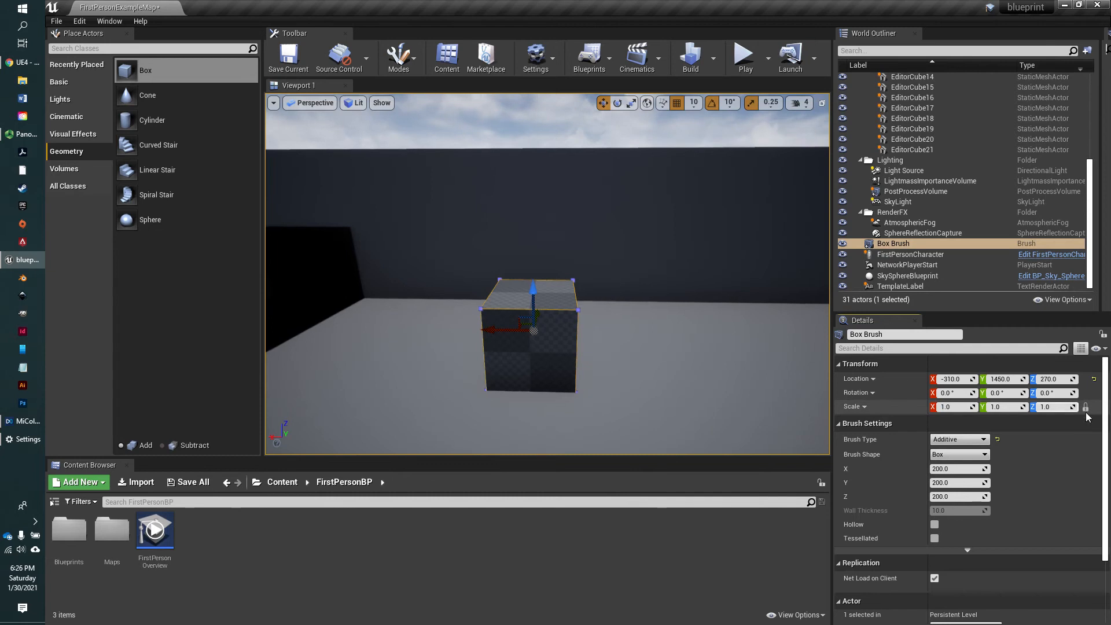
- Scale the box brush uniformly to 3.0 and raise it to a Z location of about 370
drag(1017, 408, 992, 408)
click(951, 407)
text(2)
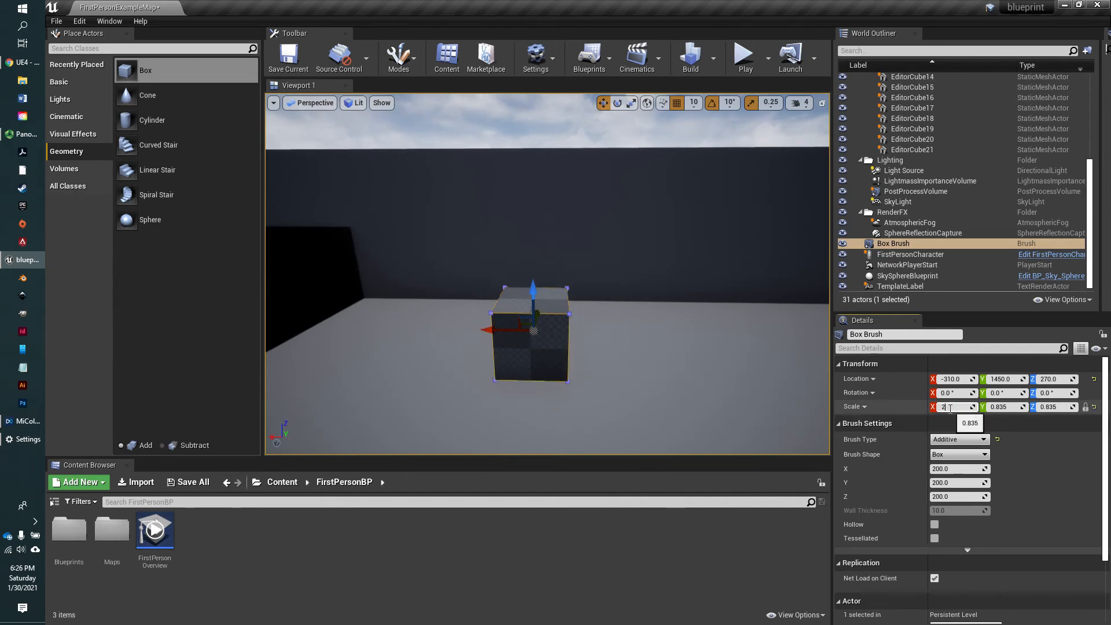
key(Return)
drag(529, 292, 528, 248)
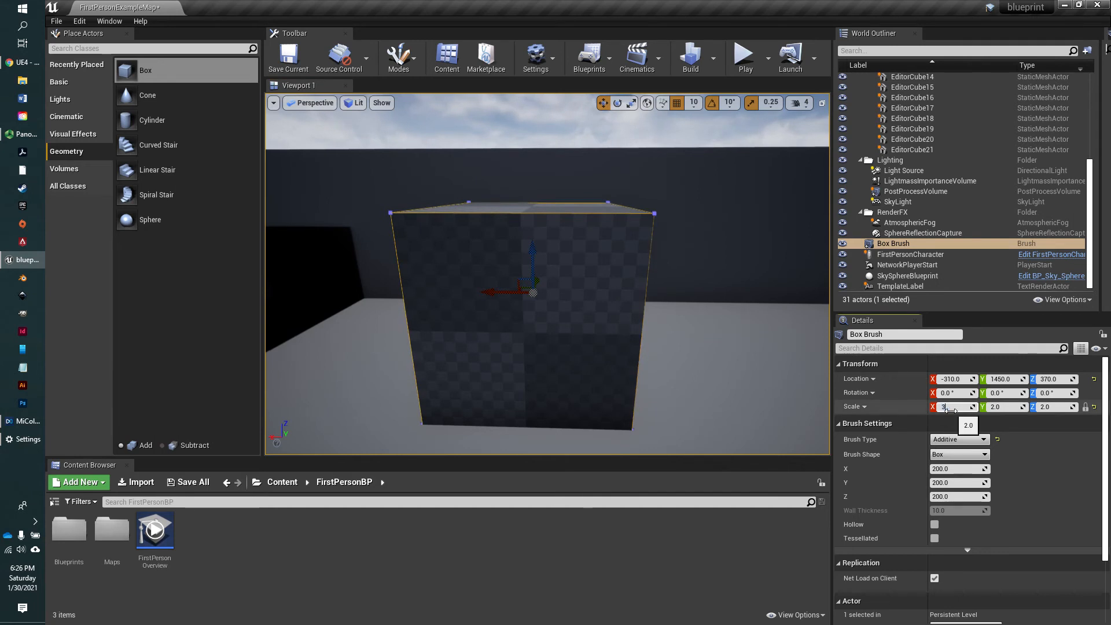
text(3)
key(Tab)
- Raise the box brush to a Z location of about 470 and make it hollow
mouse_move(529, 249)
mouse_down()
mouse_move(528, 212)
mouse_move(529, 243)
mouse_up()
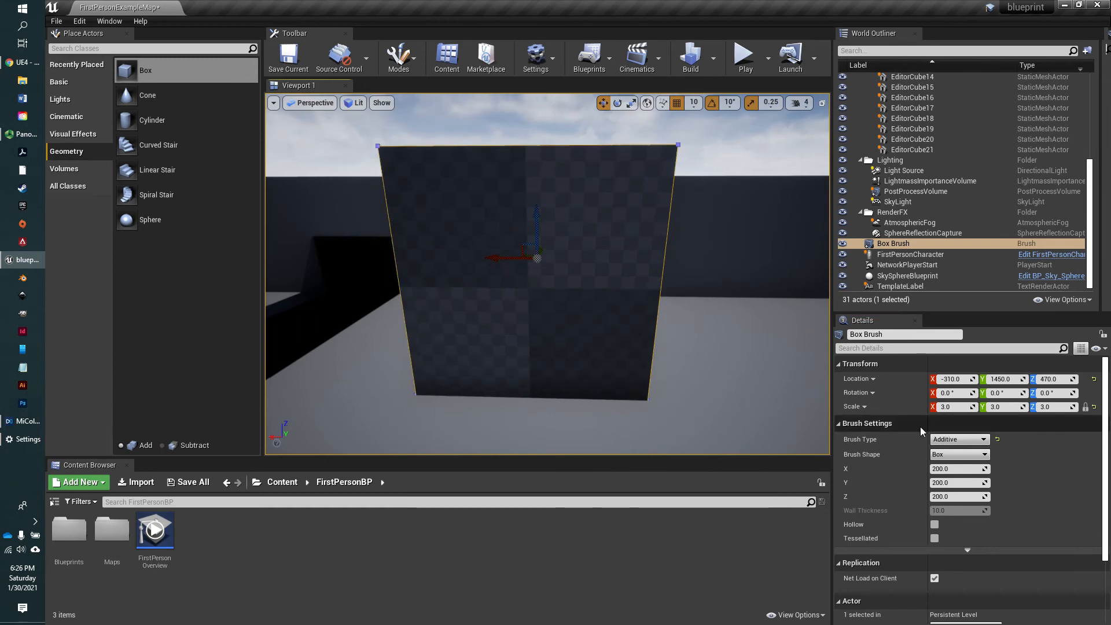
click(935, 524)
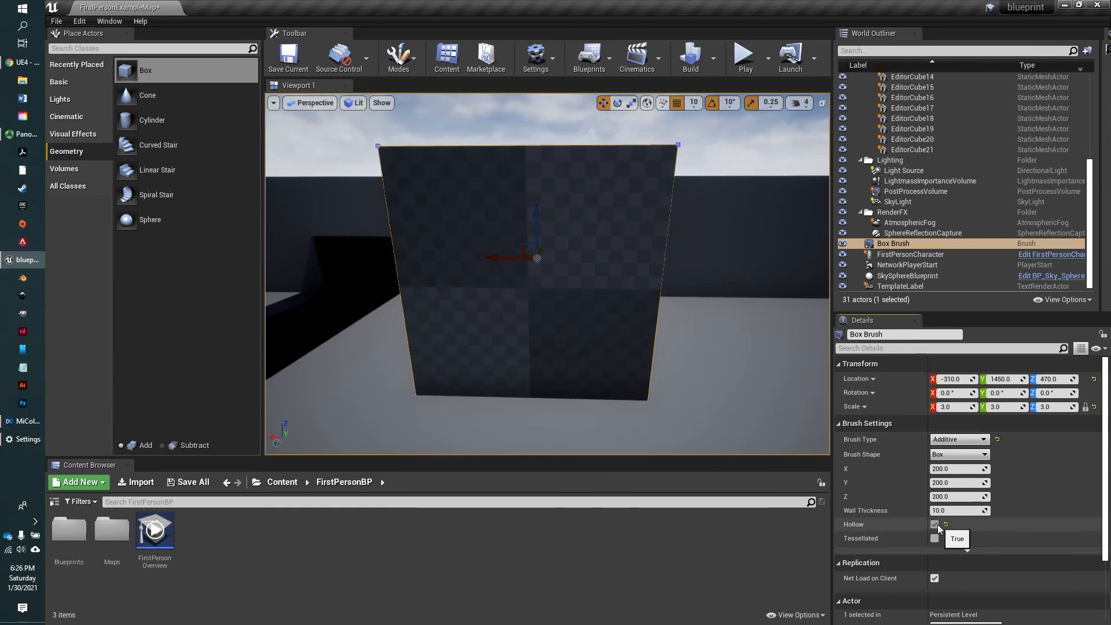
- Place a subtractive box geometry brush at the lower front of the hollow box to cut an opening
scroll(654, 407, down, 2)
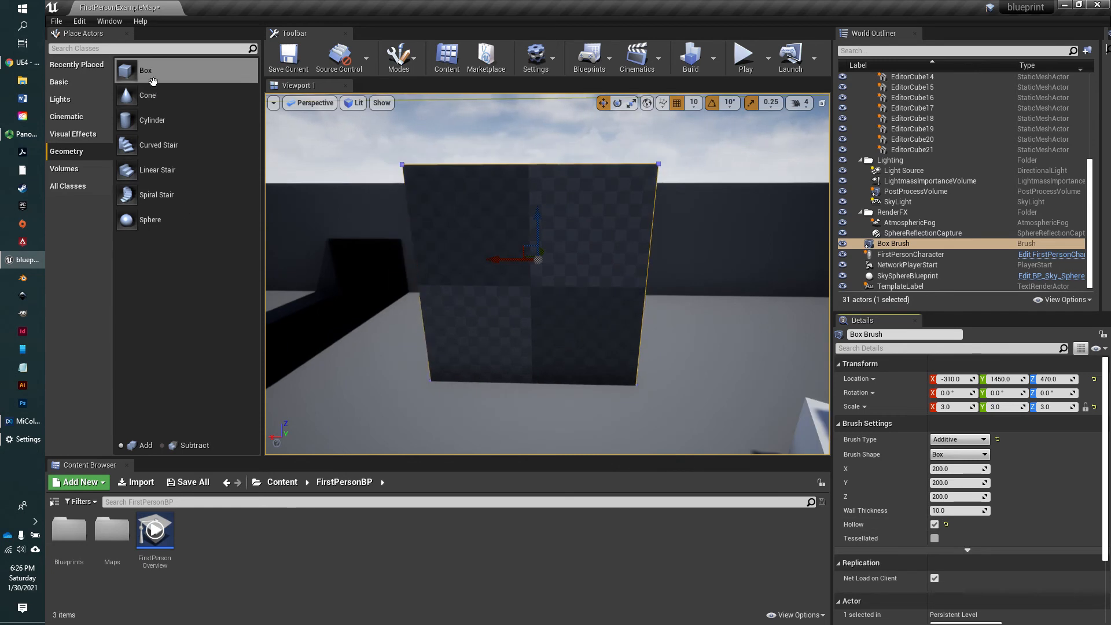
click(195, 446)
mouse_move(138, 70)
mouse_down()
mouse_move(450, 350)
mouse_move(565, 347)
mouse_move(567, 329)
mouse_move(587, 376)
mouse_move(575, 319)
mouse_up()
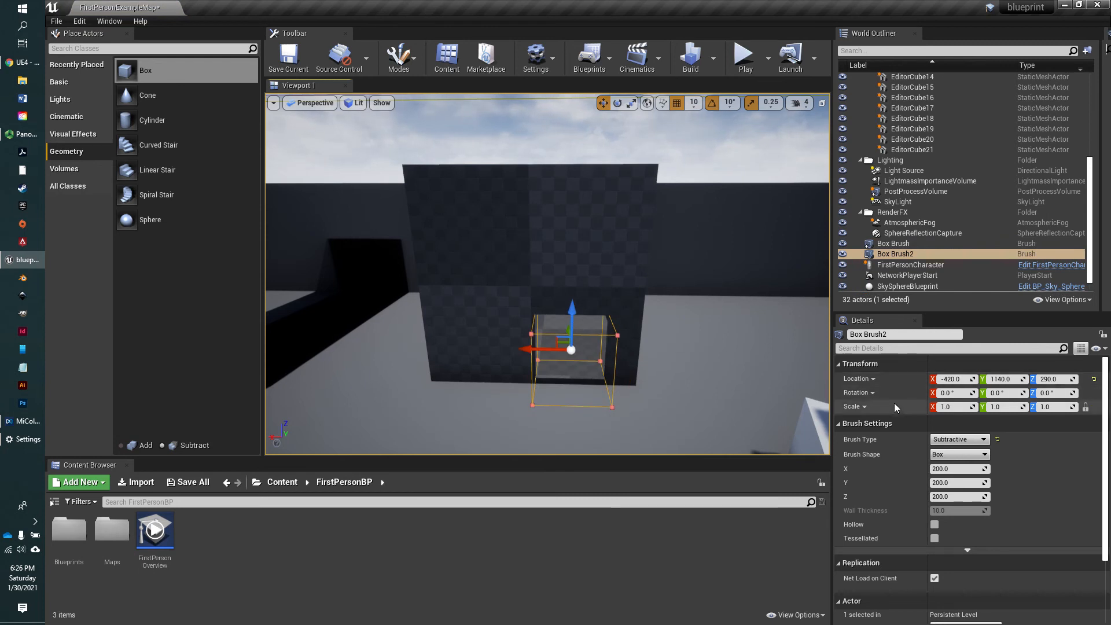
- Unlock uniform scaling for the subtractive box and set its scale to X 1.0, Y 1.0 and Z 3.0
drag(945, 407, 991, 407)
drag(1000, 408, 1079, 407)
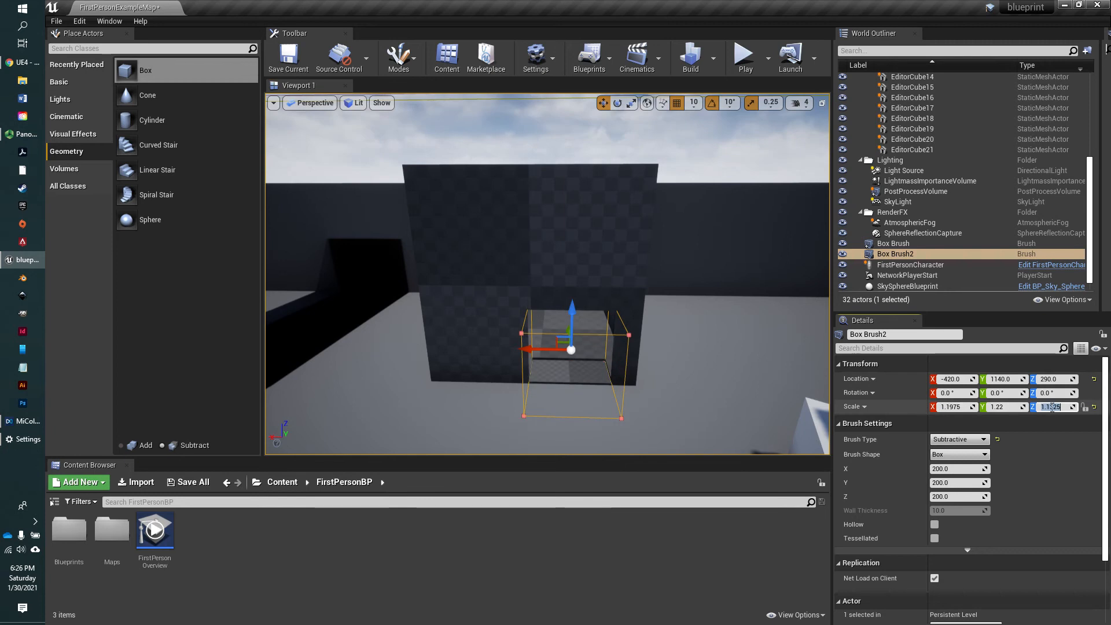
click(957, 407)
text(1)
key(Tab)
key(Tab)
text(3)
key(Return)
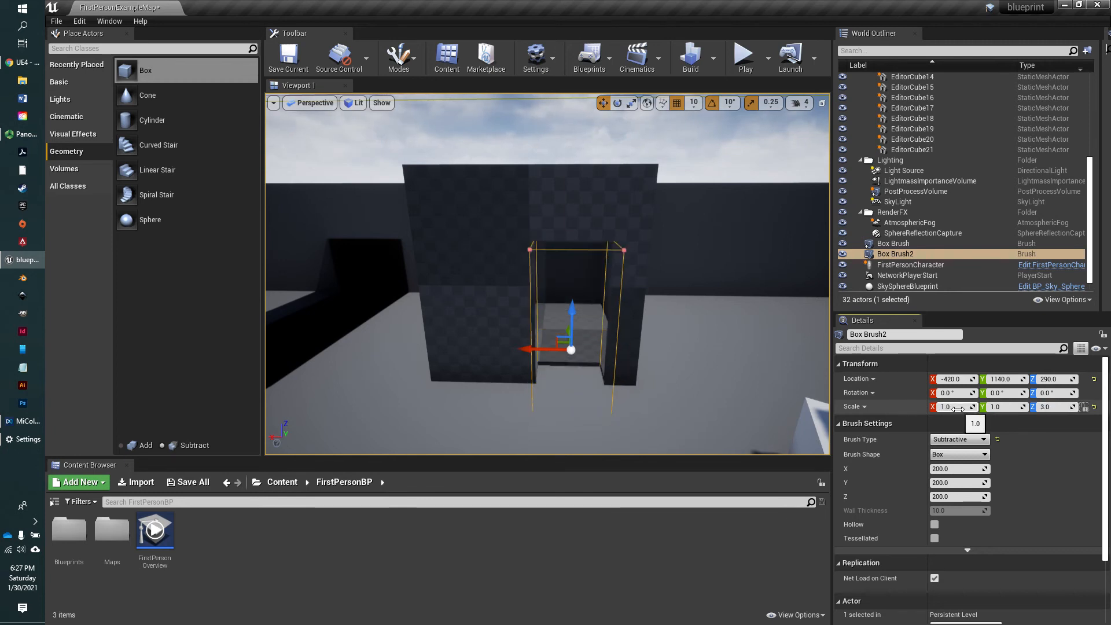
- Set the subtractive box's Z scale to 2.0 and position it vertically at about Z 390 as a doorway
mouse_move(575, 316)
mouse_down()
mouse_move(568, 250)
mouse_move(569, 265)
mouse_up()
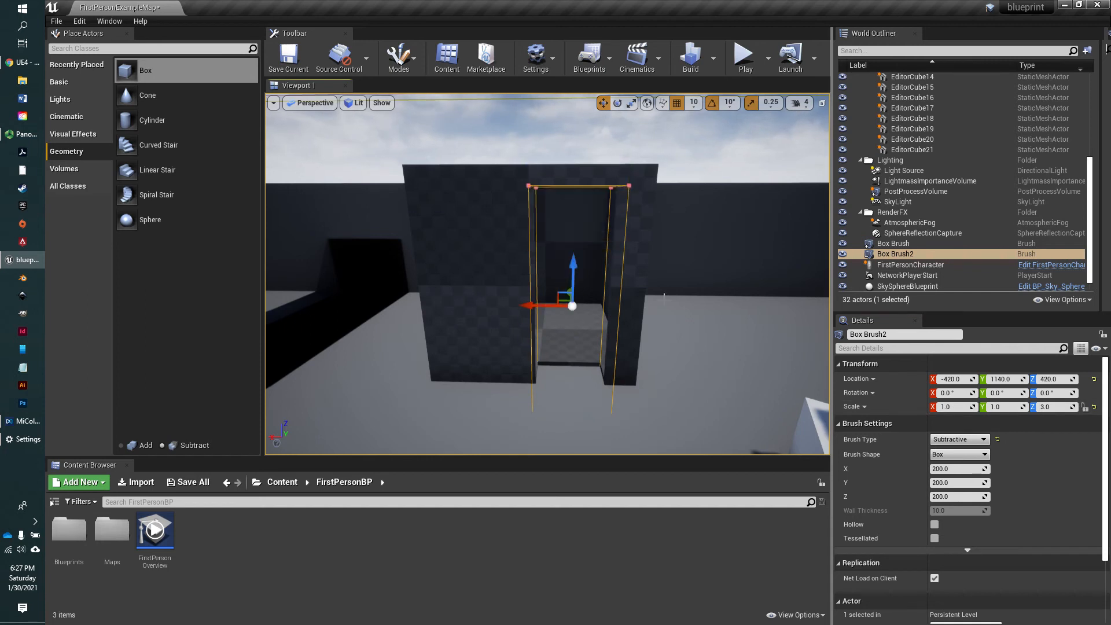
click(1052, 407)
text(2)
key(Return)
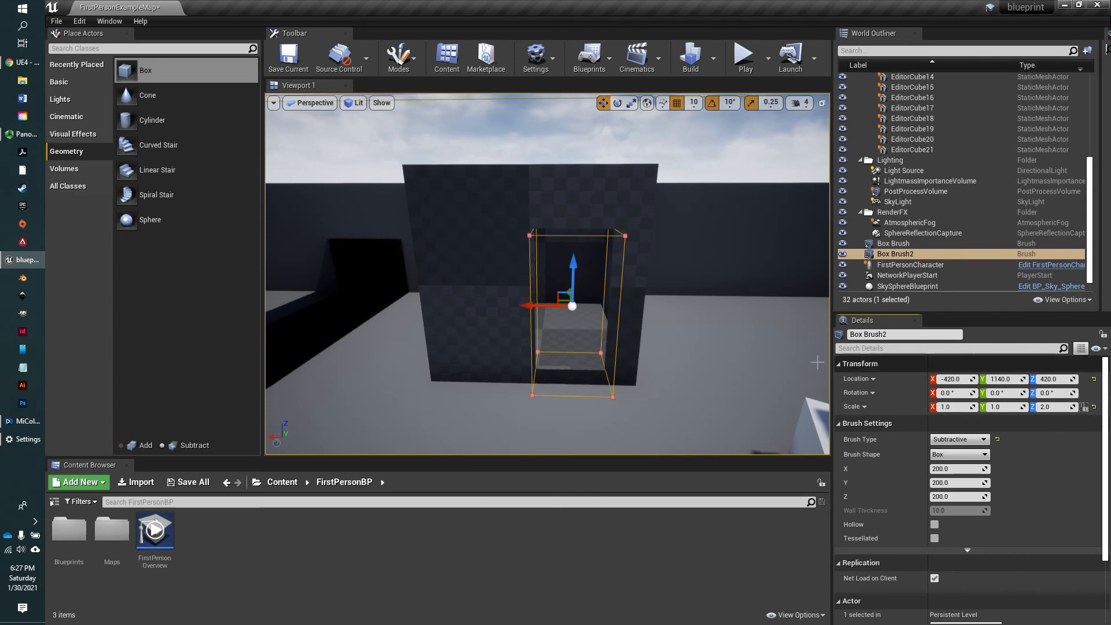
mouse_move(565, 267)
mouse_down()
mouse_move(560, 283)
mouse_move(571, 277)
mouse_up()
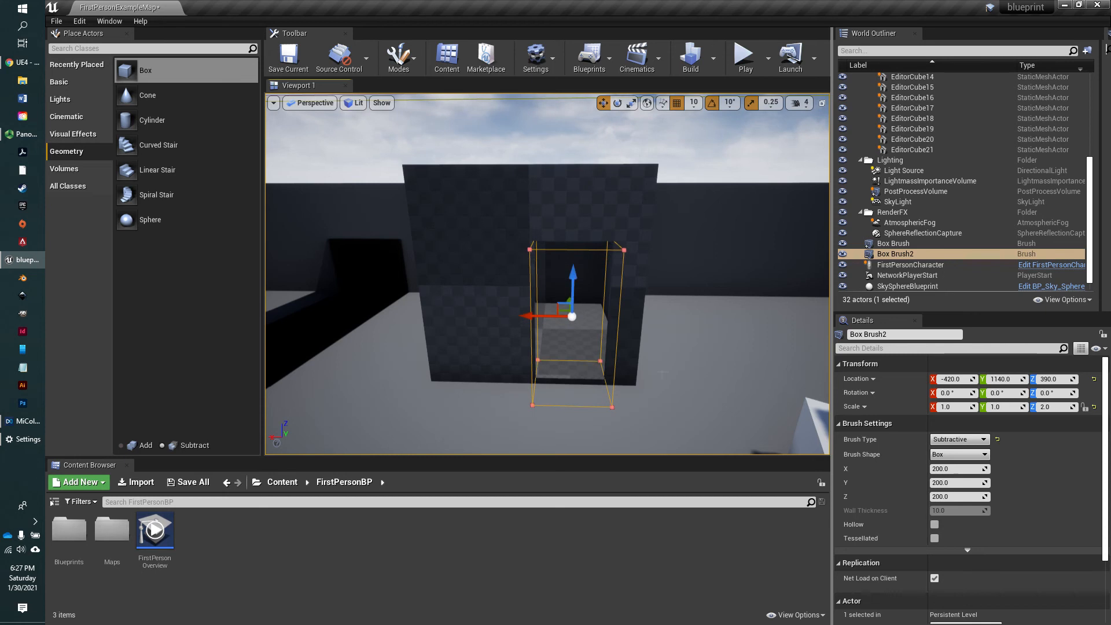
- Rename the large hollow box brush to House
click(600, 367)
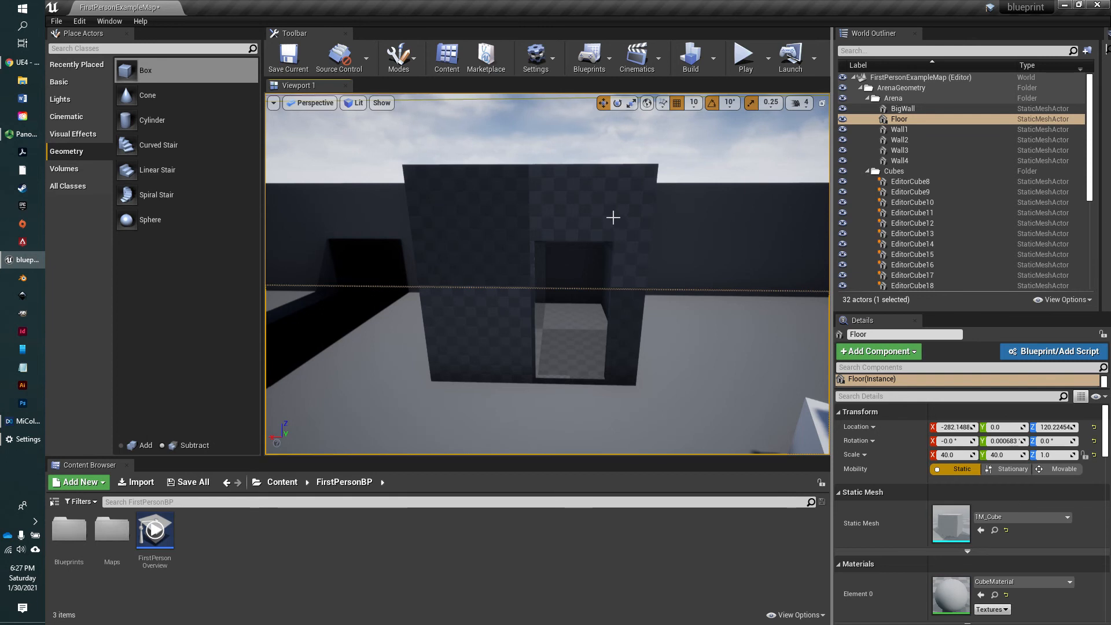
click(562, 212)
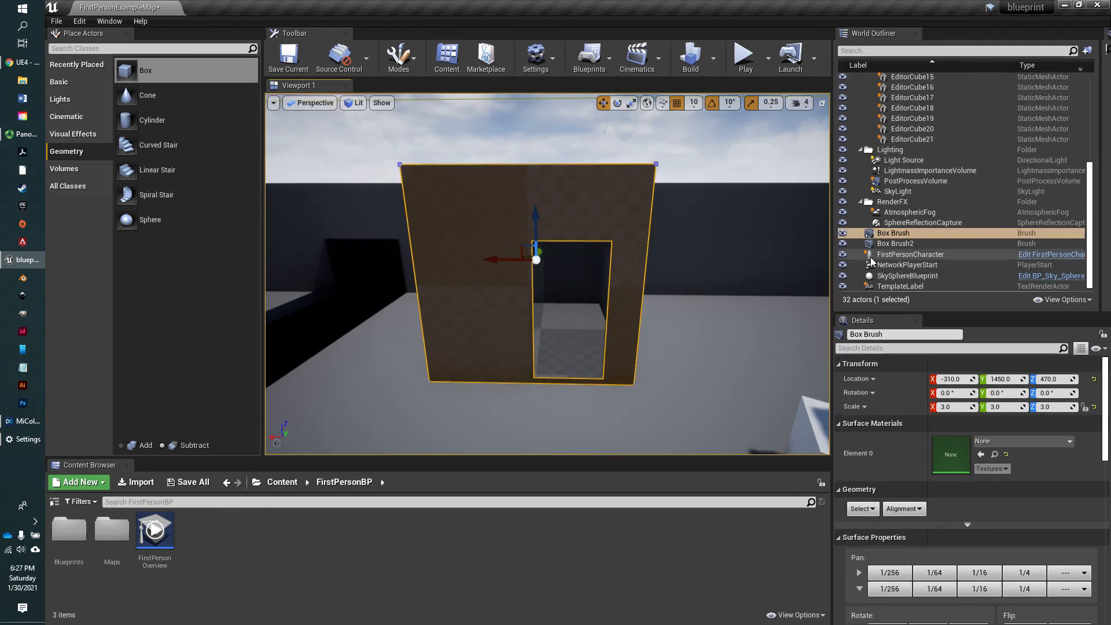
click(844, 333)
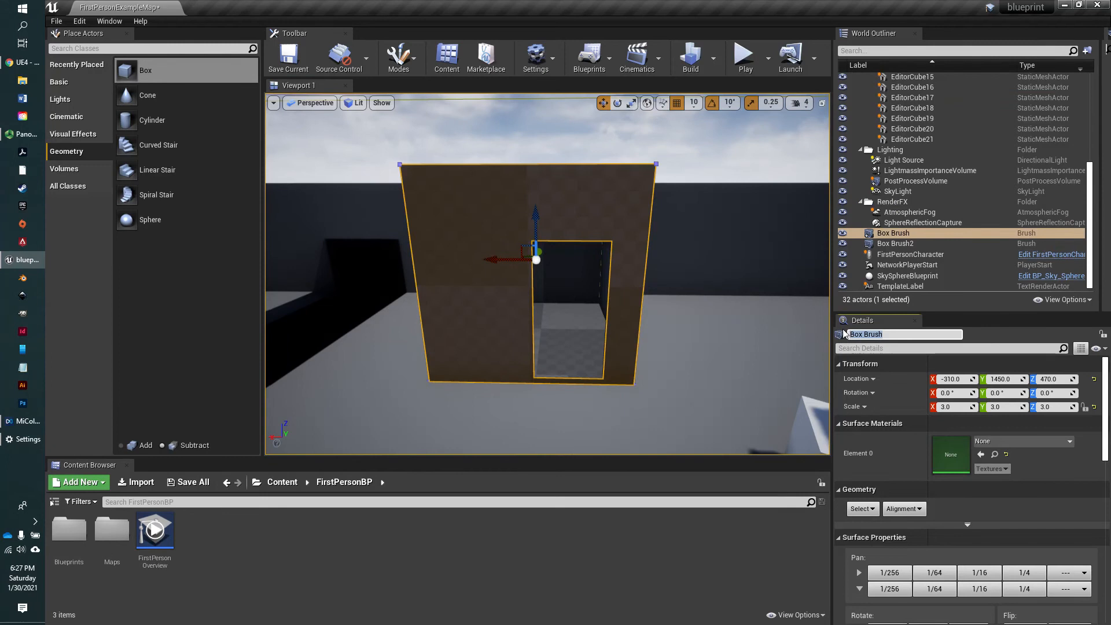
text(House)
key(Return)
- Rename the subtractive doorway brush to Door
click(902, 236)
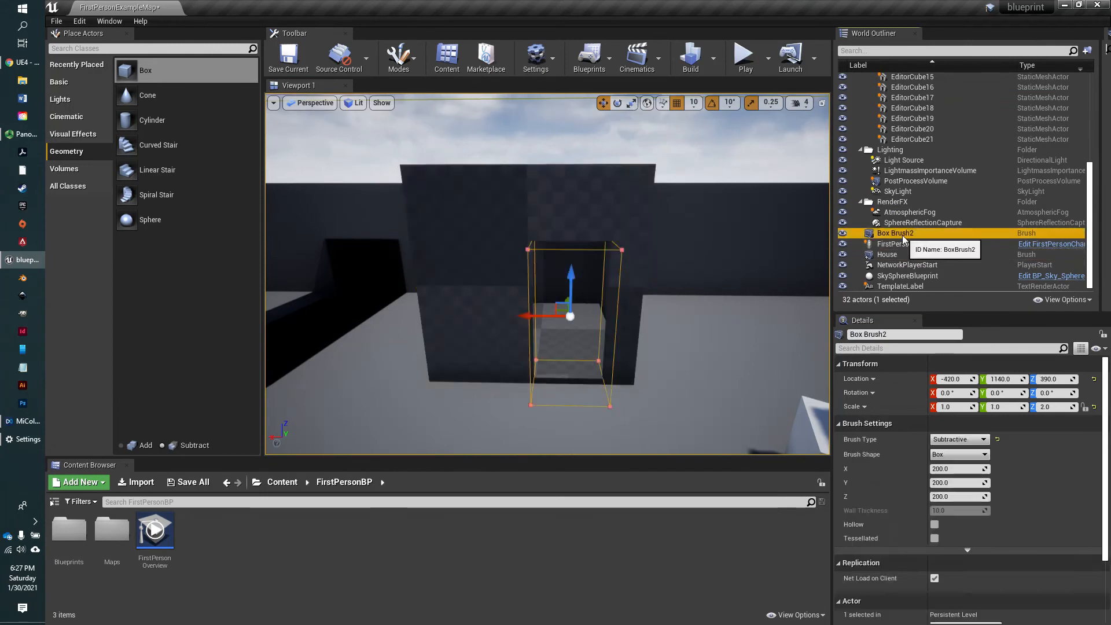
mouse_move(902, 237)
mouse_down()
mouse_move(897, 258)
mouse_move(871, 244)
mouse_up()
click(903, 334)
text(Door)
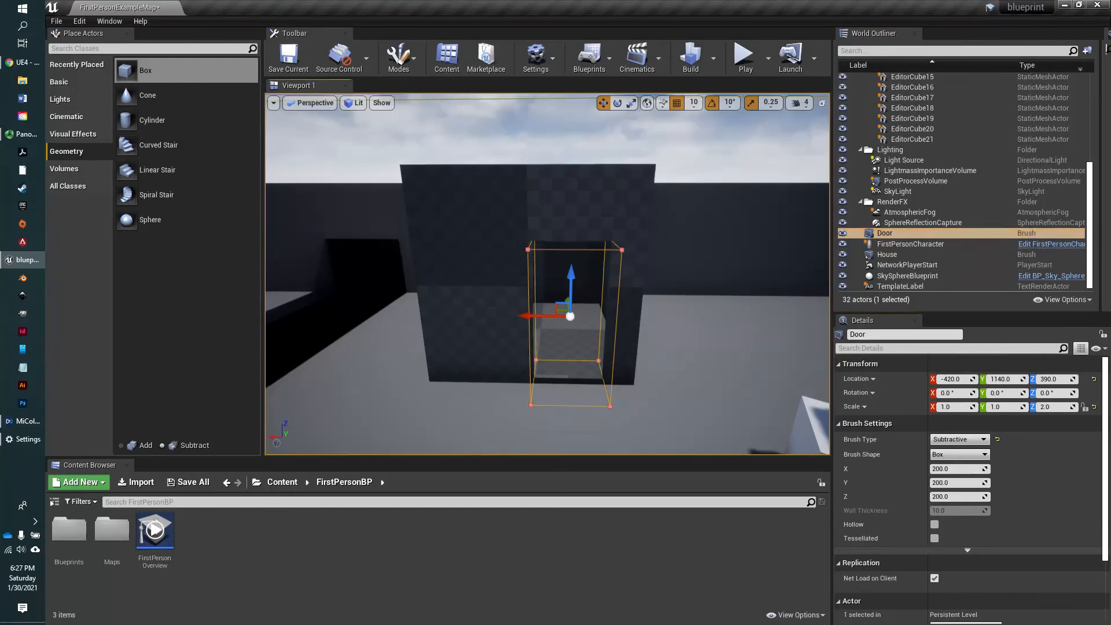
- Select all adjacent surfaces of the House brush, starting from its front face
click(633, 219)
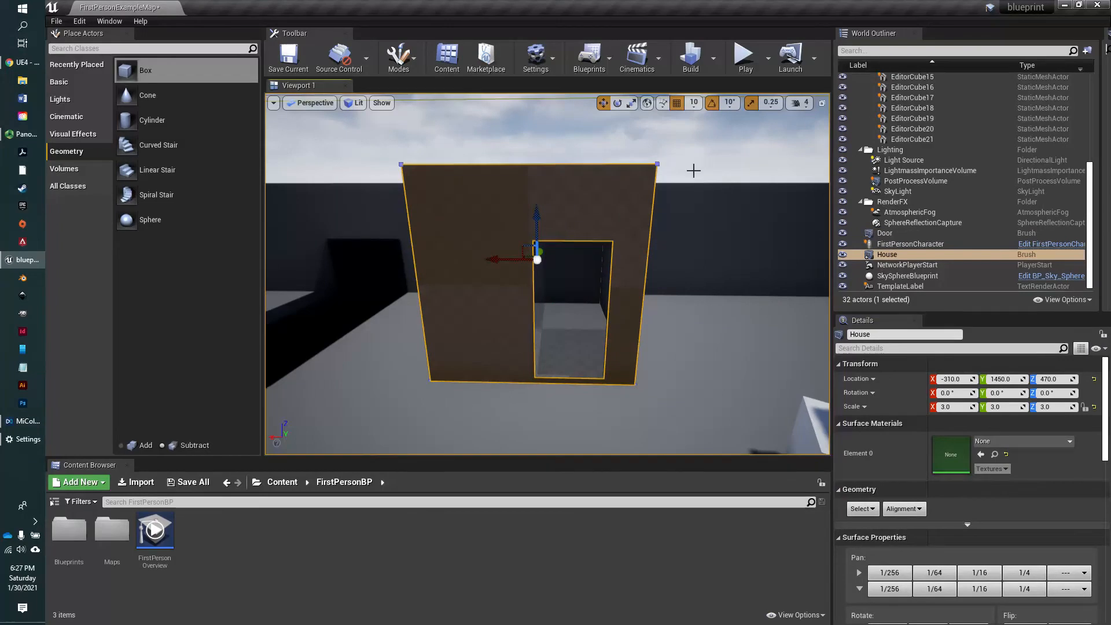
drag(693, 170, 690, 173)
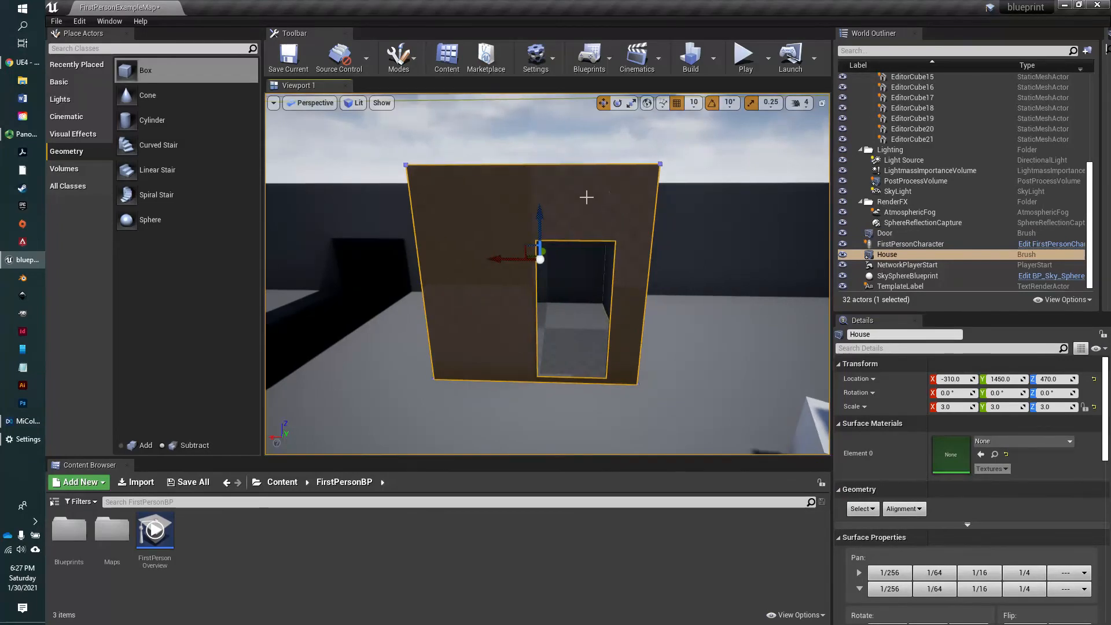
click(862, 509)
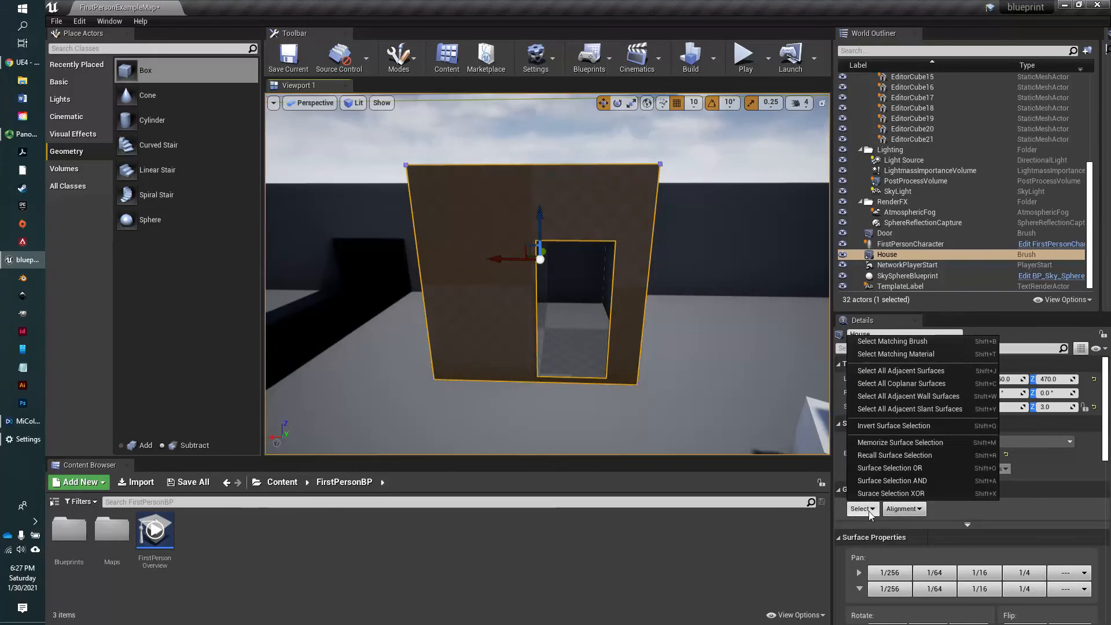
click(894, 370)
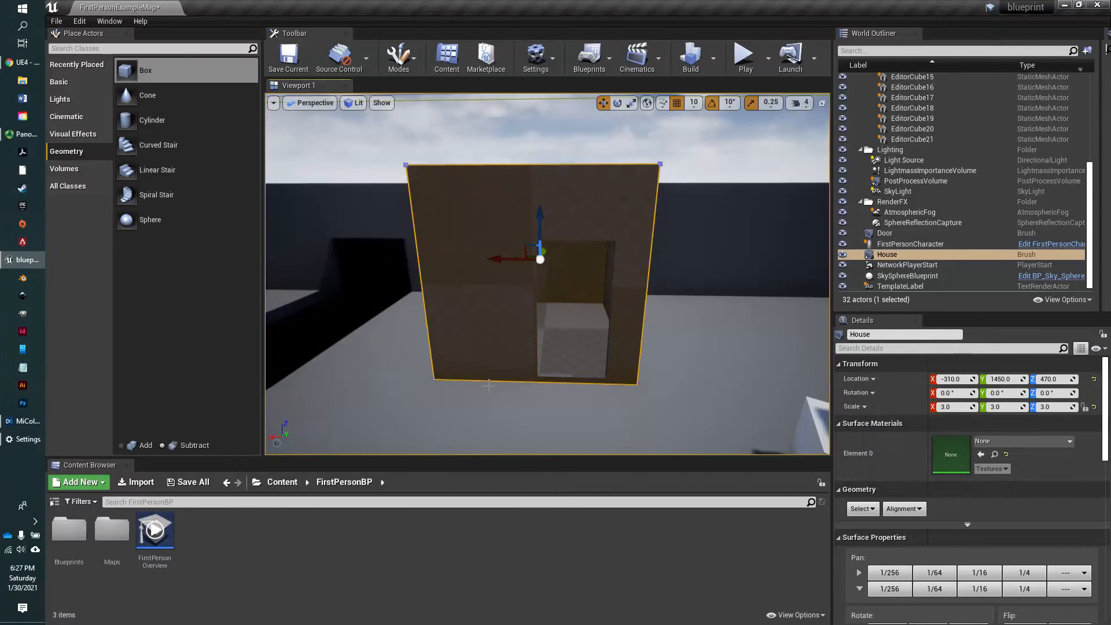
- Apply the starter content material M_Wood_Oak to the selected surfaces of the House brush
click(281, 483)
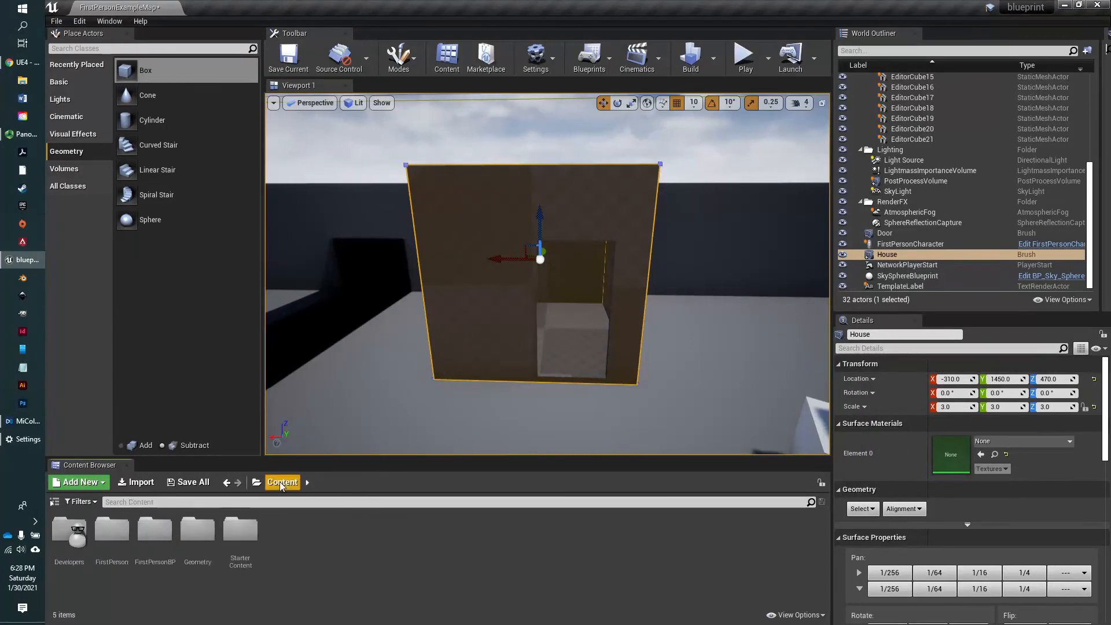
double_click(242, 538)
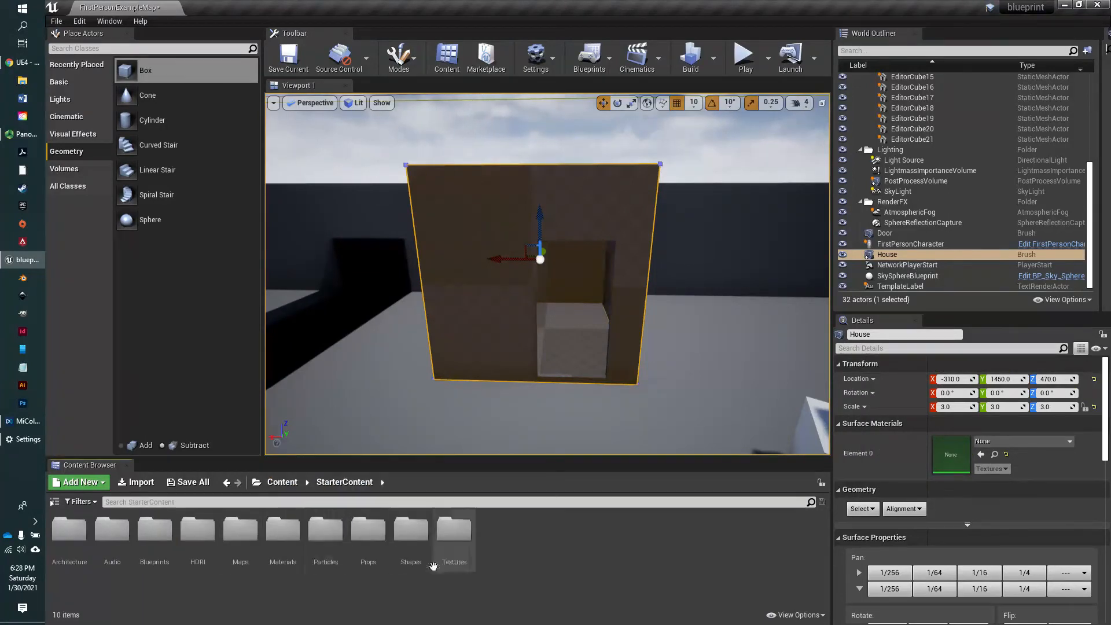
click(287, 537)
double_click(286, 537)
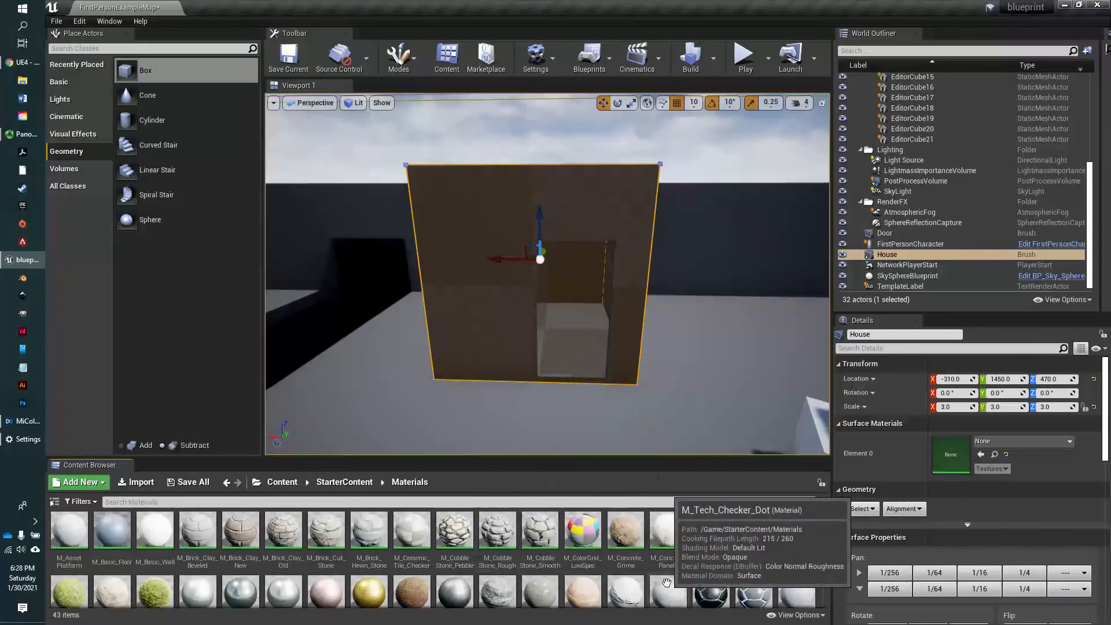
scroll(634, 574, down, 1)
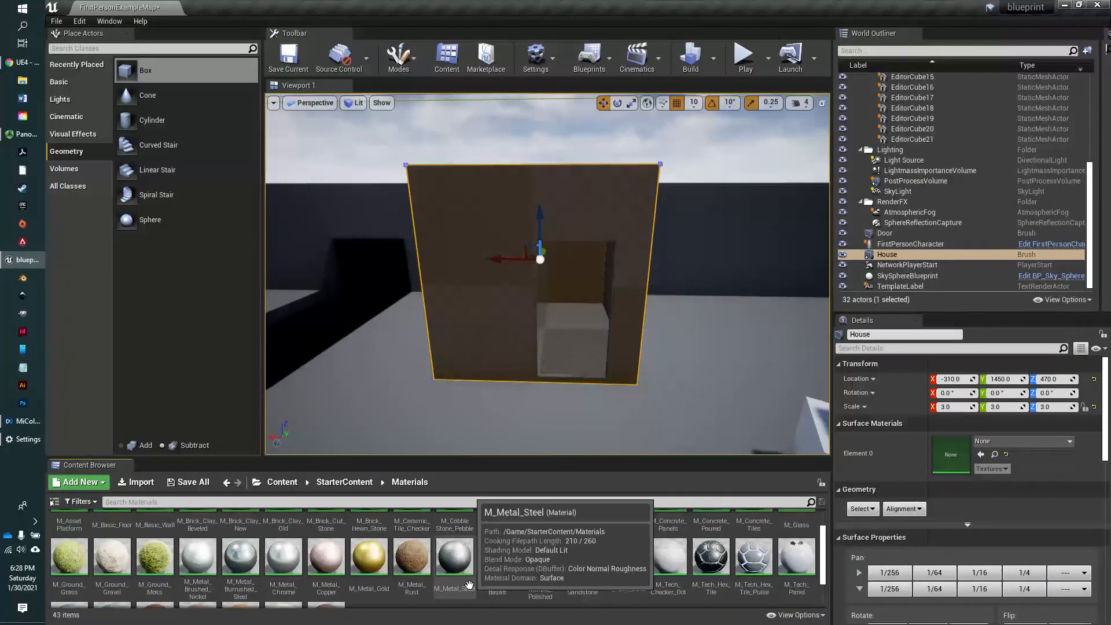
scroll(365, 587, down, 1)
mouse_move(240, 566)
mouse_down()
mouse_move(555, 351)
mouse_move(488, 295)
mouse_up()
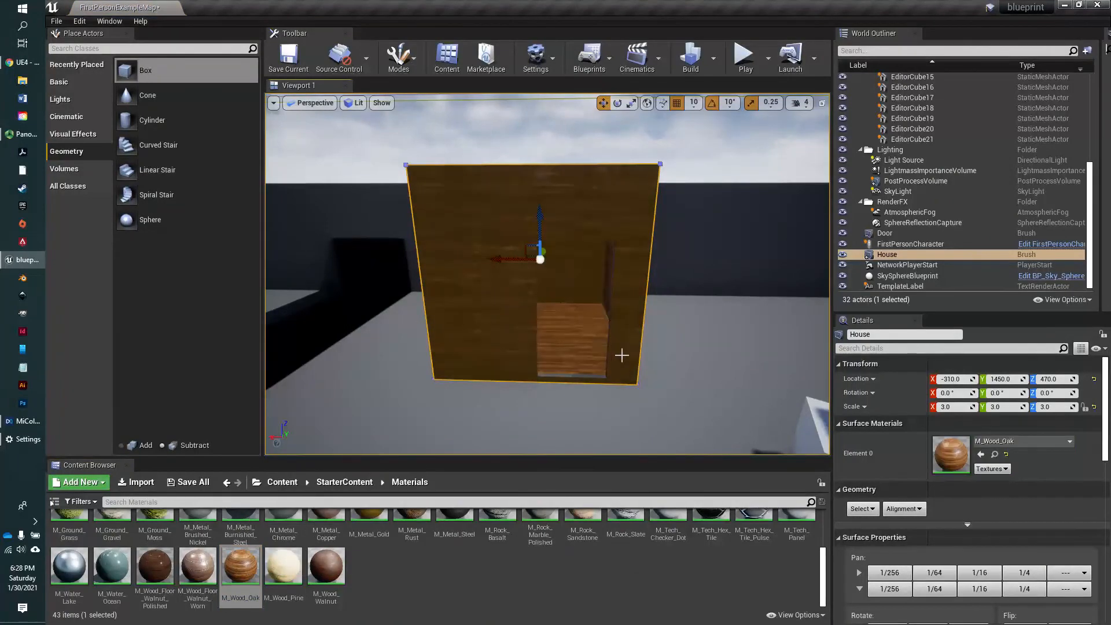
- Change the Door brush's type to Additive so its faces can be textured
mouse_move(641, 393)
right_down()
mouse_move(654, 399)
mouse_move(653, 387)
mouse_move(652, 400)
mouse_move(635, 405)
right_up()
scroll(641, 393, up, 3)
scroll(641, 393, up, 1)
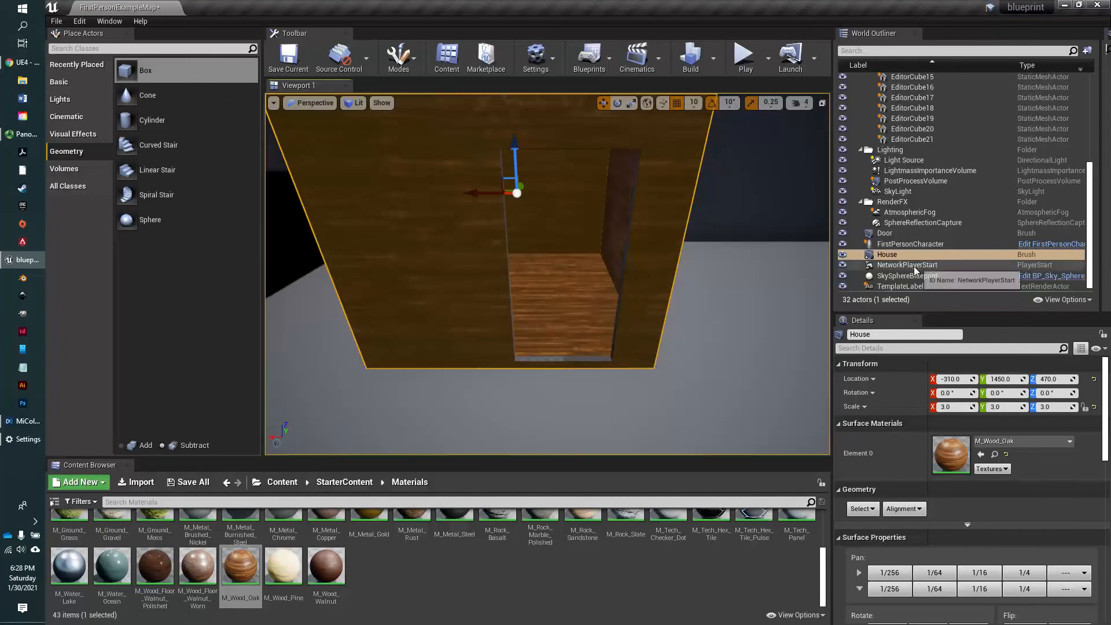
click(888, 234)
click(960, 439)
click(943, 450)
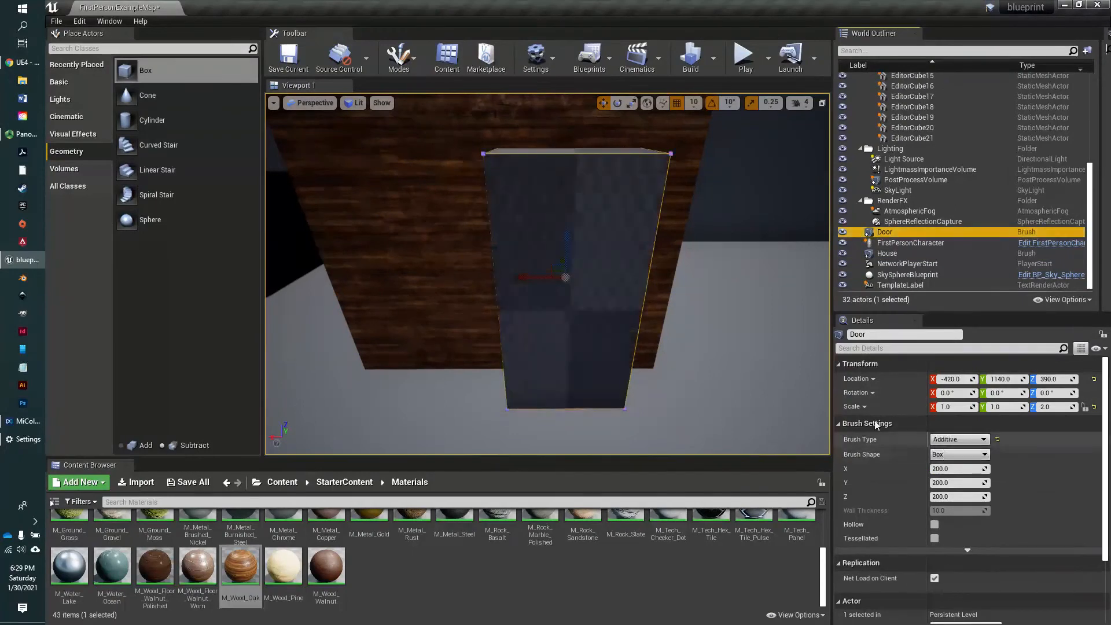
- Select all adjacent surfaces of the Door brush from its front face and apply M_Wood_Oak to them
click(620, 351)
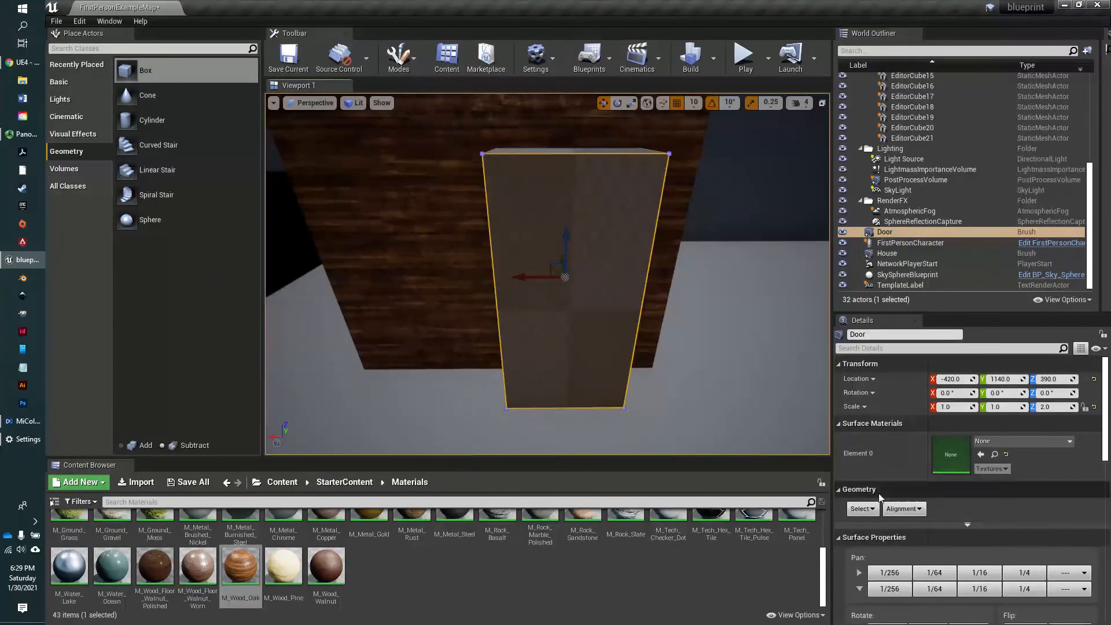
click(875, 511)
click(894, 383)
drag(241, 567, 560, 342)
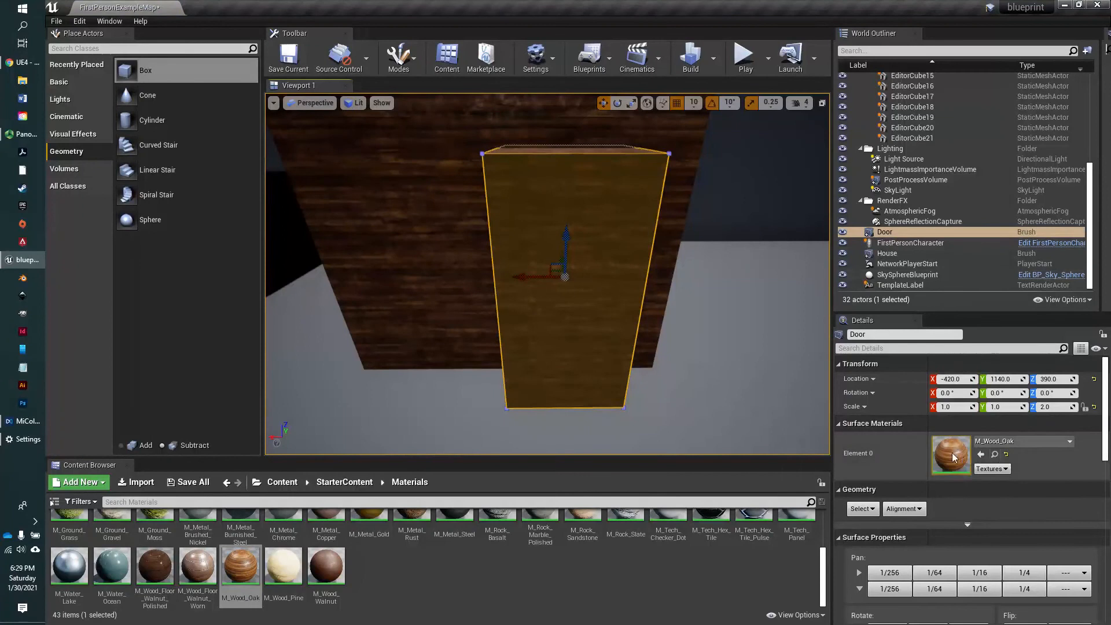
- Set the Door brush's type back to Subtractive
click(896, 233)
click(958, 439)
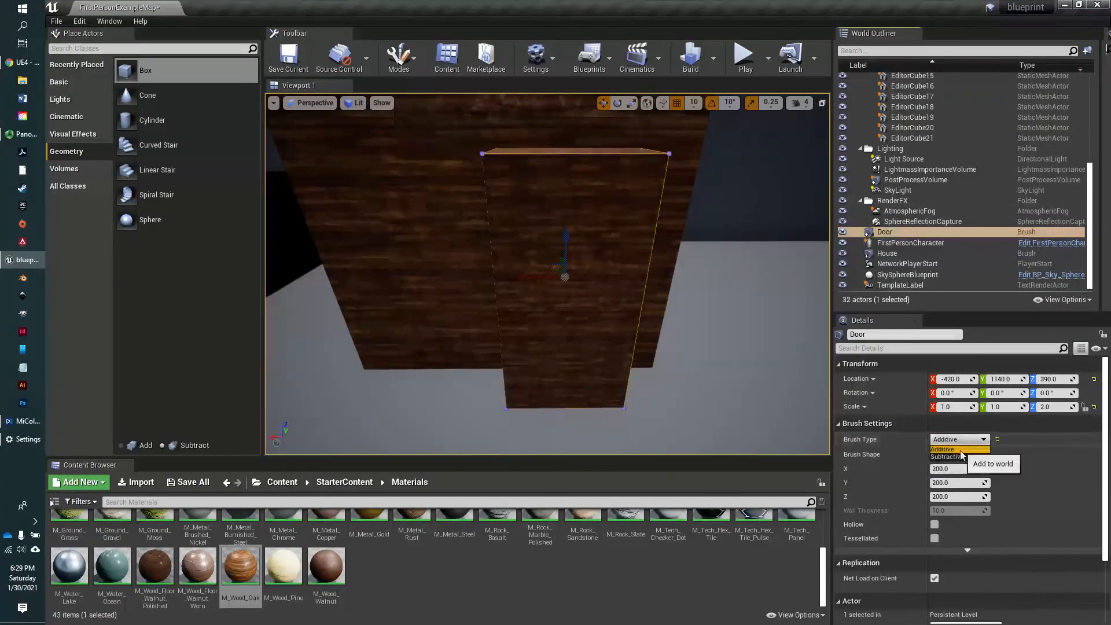
click(947, 457)
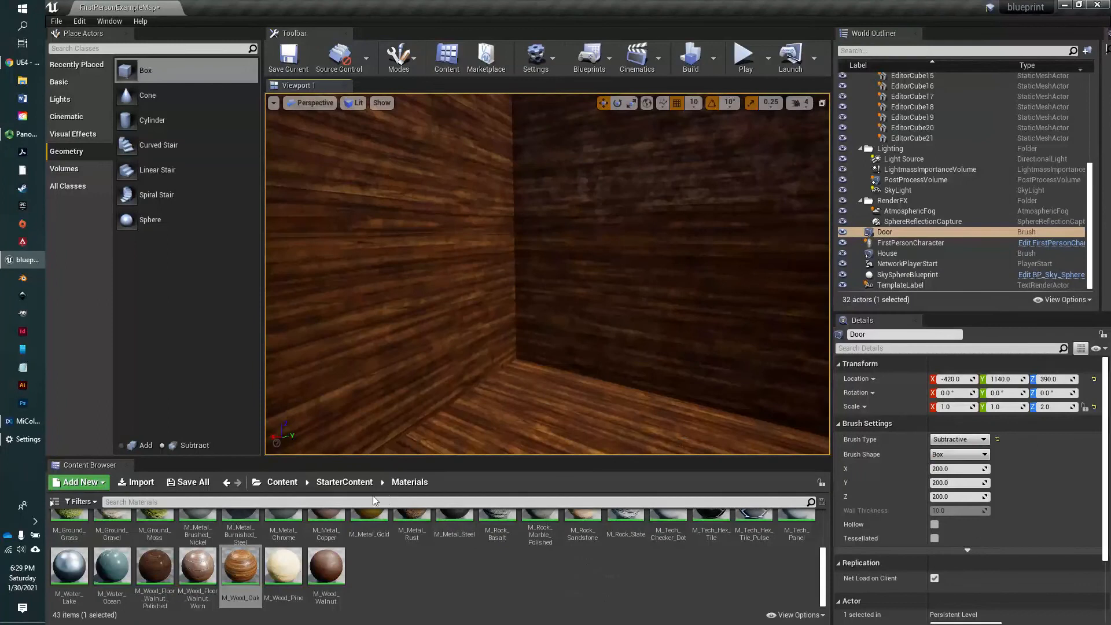
- Place the SM_Lamp_Ceiling prop in the house's back corner, scaled to 2.0 on all axes and raised to Z 450
click(348, 482)
click(368, 533)
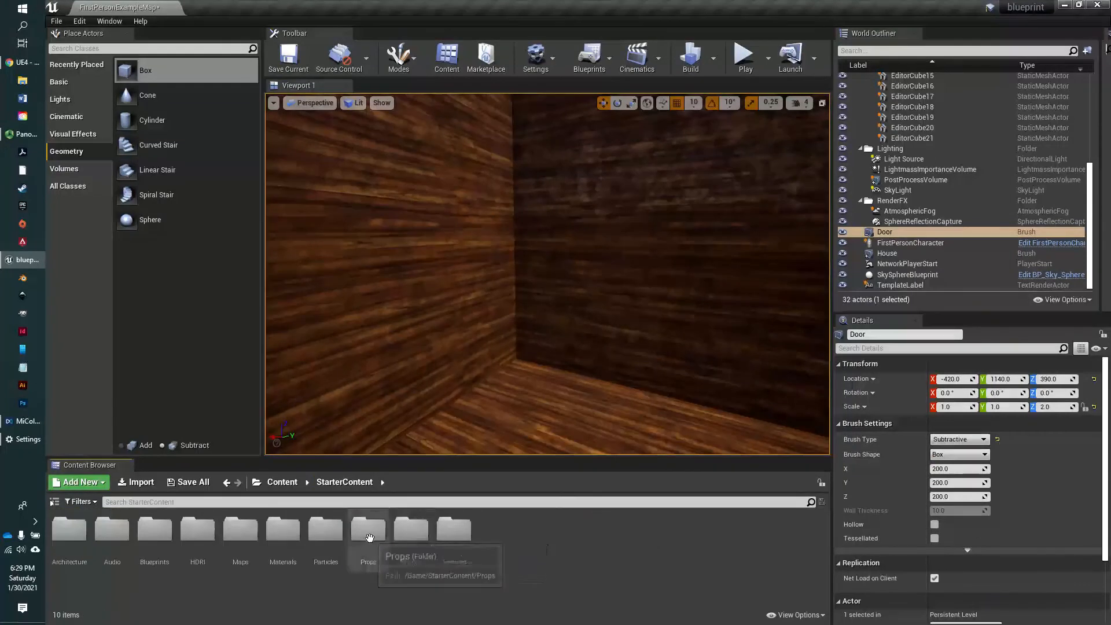
double_click(369, 537)
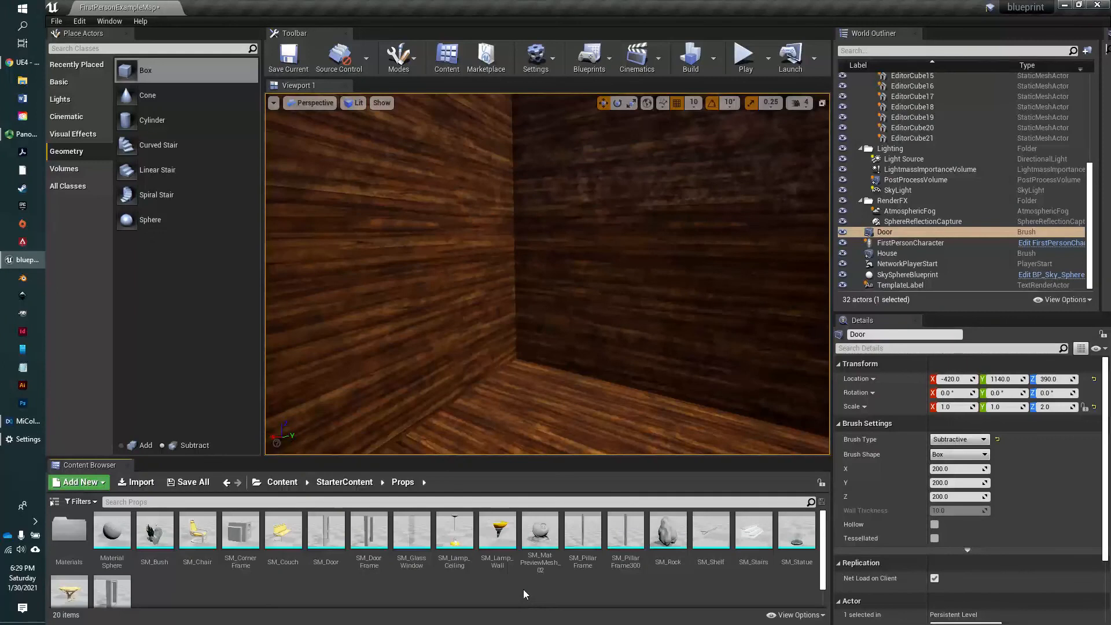
click(455, 531)
drag(455, 531, 533, 399)
right_drag(537, 273, 495, 228)
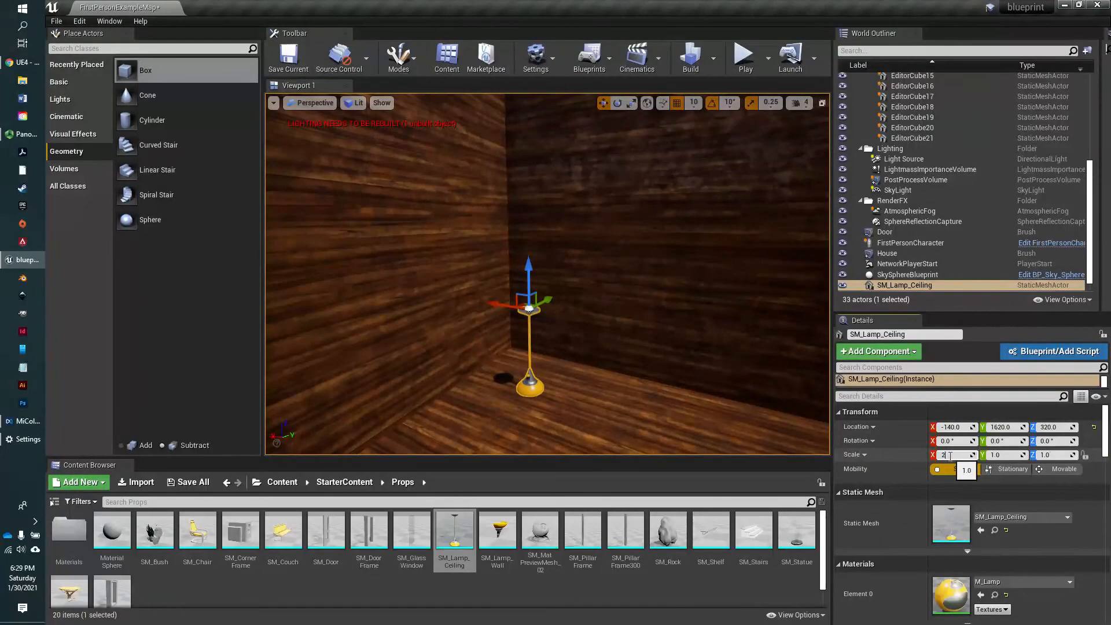
right_drag(555, 266, 581, 233)
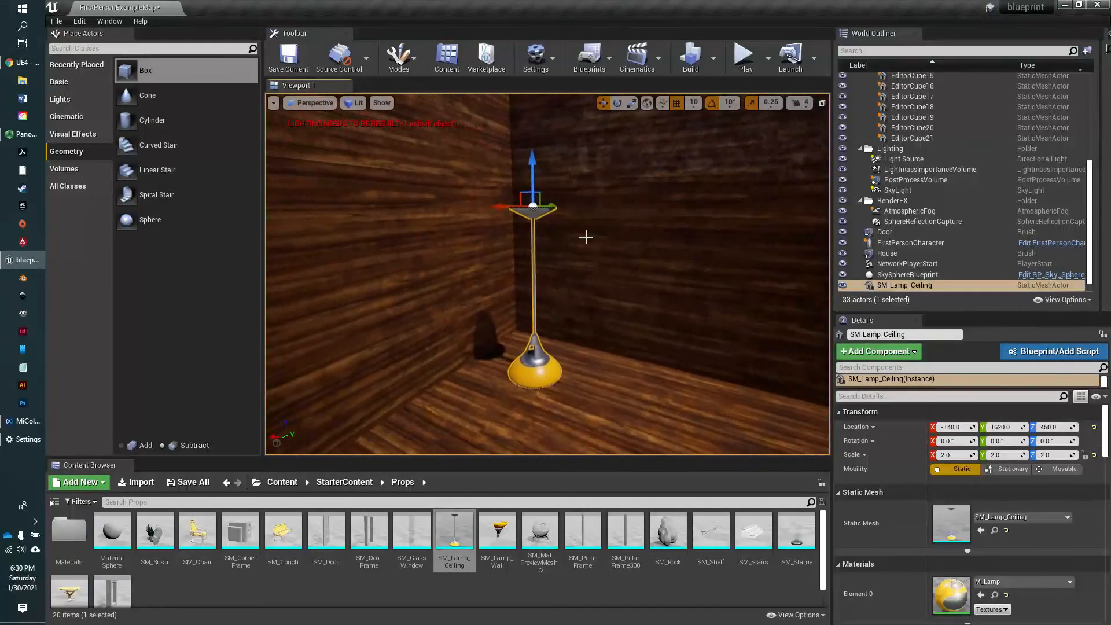
- Place a Point Light on top of the lamp, at about X -140, Y 1620, Z 460
right_drag(560, 275, 592, 259)
scroll(564, 284, up, 3)
click(108, 102)
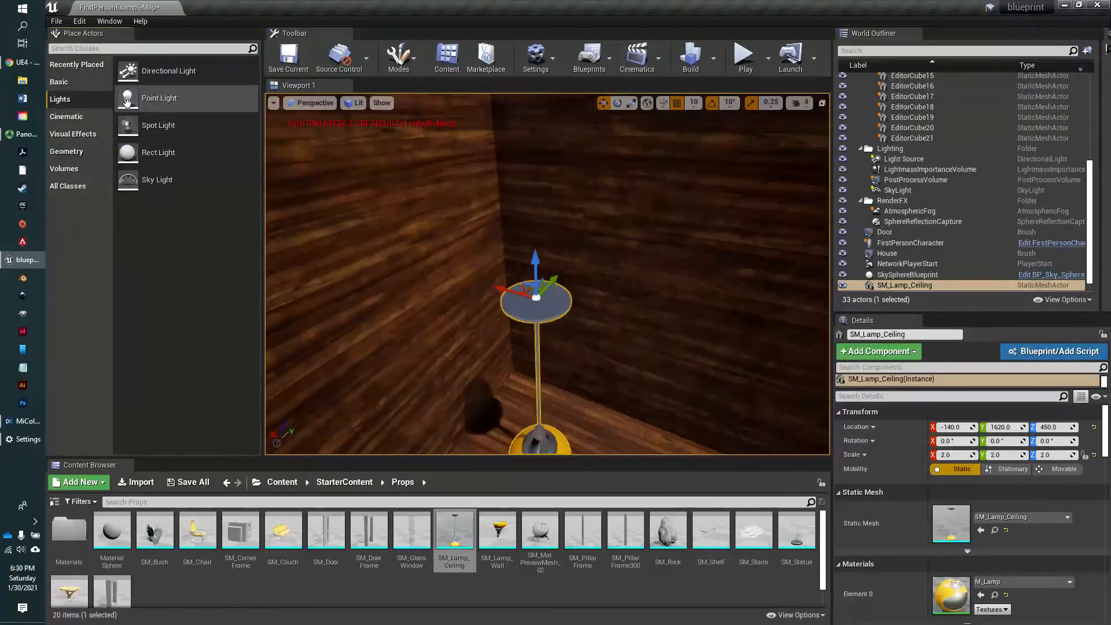
drag(134, 102, 543, 267)
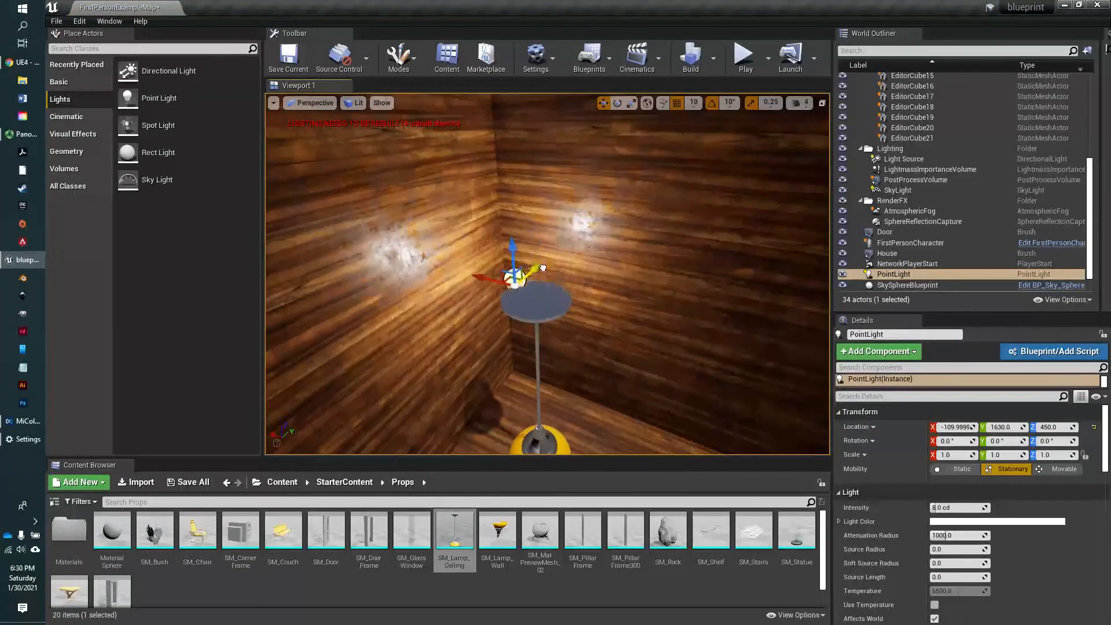
drag(472, 276, 489, 282)
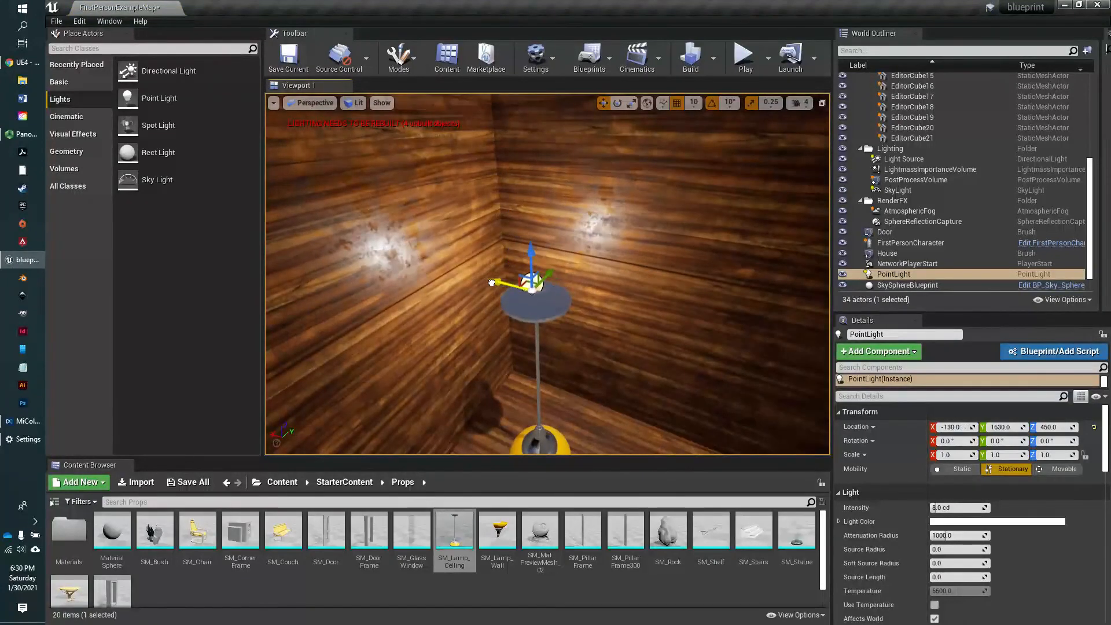
drag(555, 276, 533, 248)
- Play the level, walk through the doorway to inspect the lit interior, and end the play session
right_drag(601, 329, 636, 345)
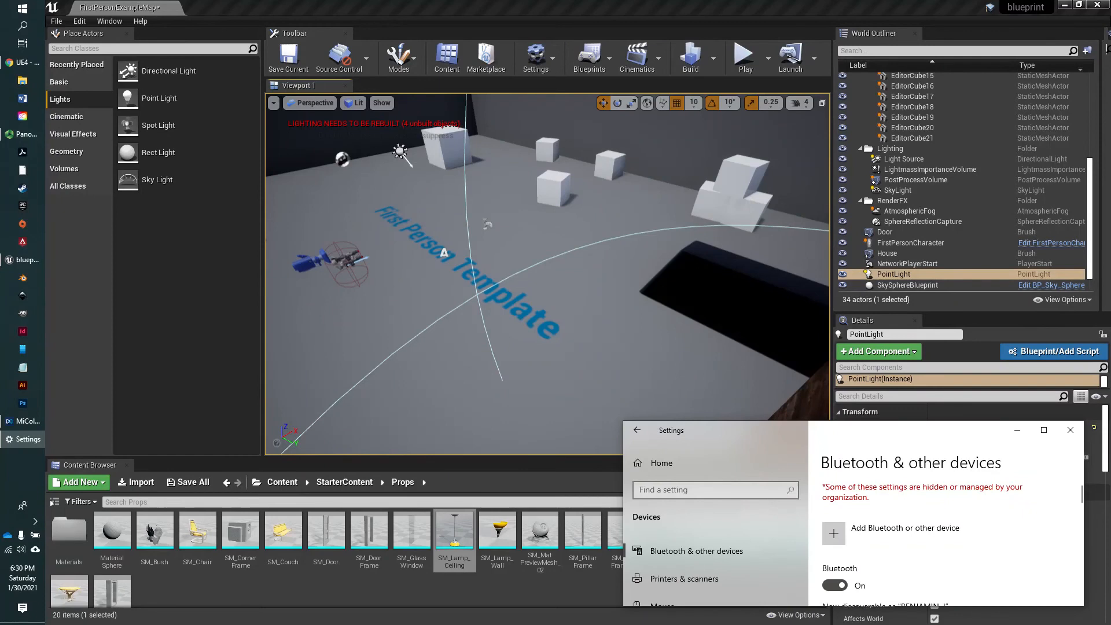
key(alt+Tab)
key(alt+p)
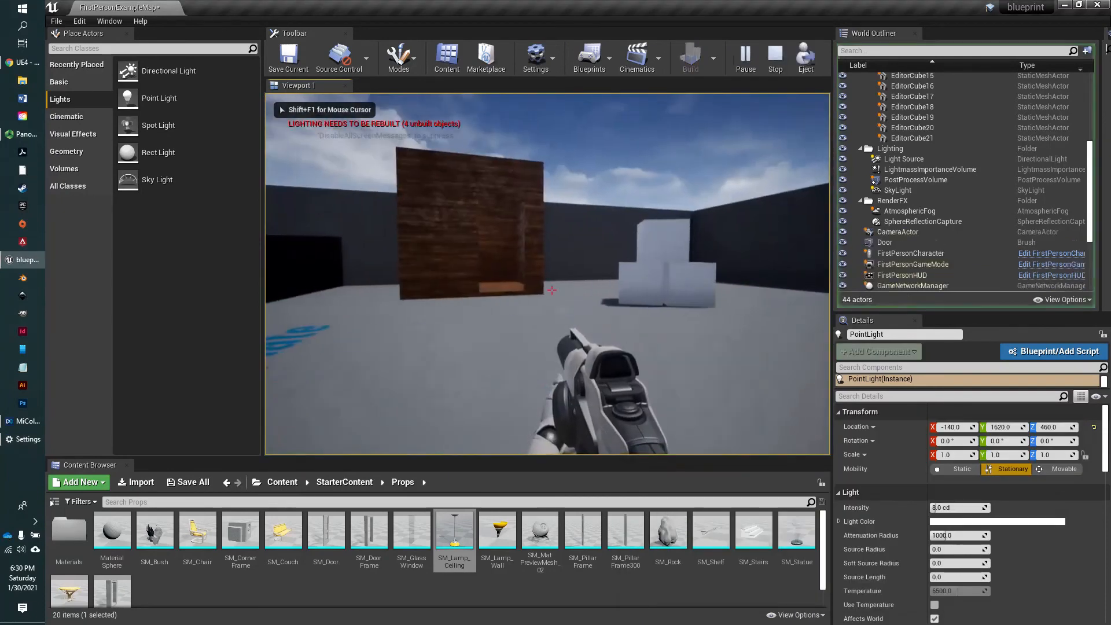
key(w)
key(w)
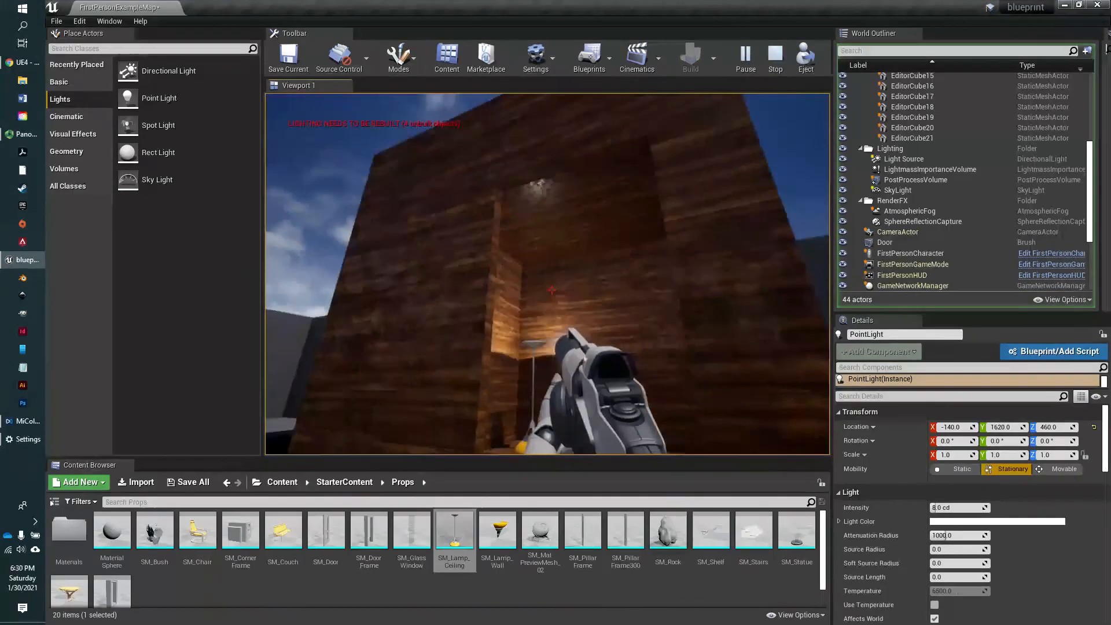
key(w)
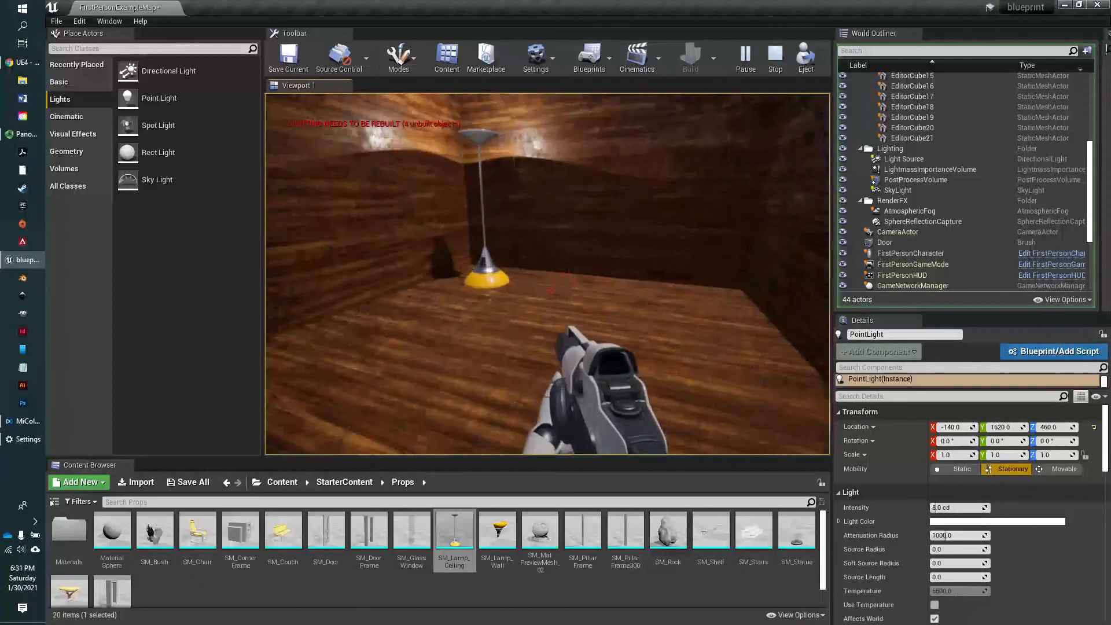
key(Escape)
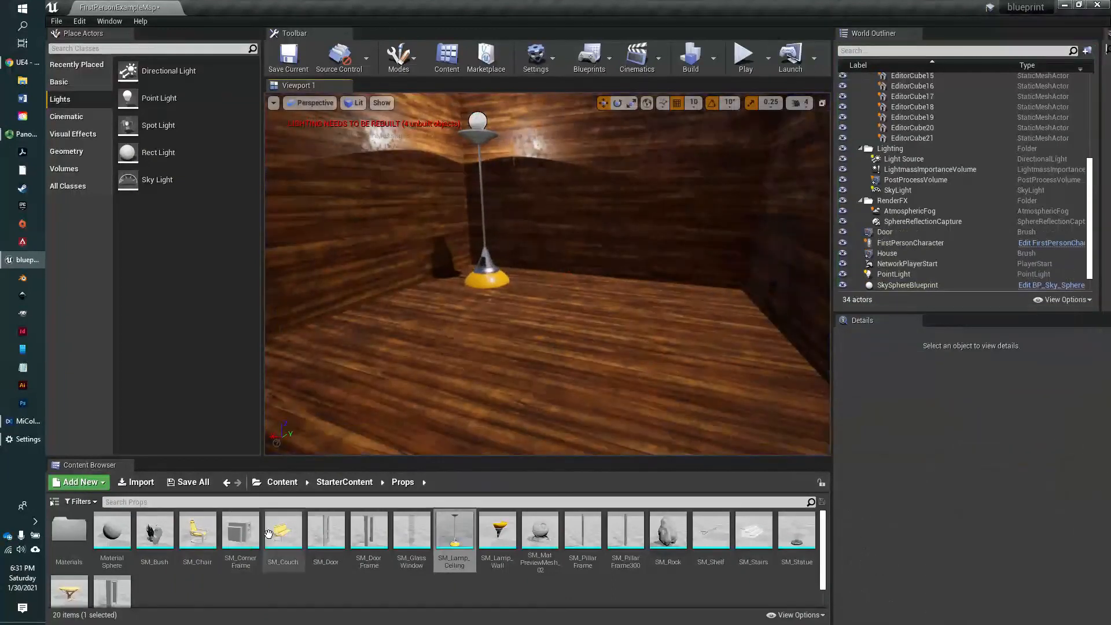
- Place the SM_Chair prop on the house floor at about X -510, Y 1590, rotated -30° about Z
drag(197, 529, 717, 301)
scroll(582, 580, down, 1)
scroll(582, 580, up, 1)
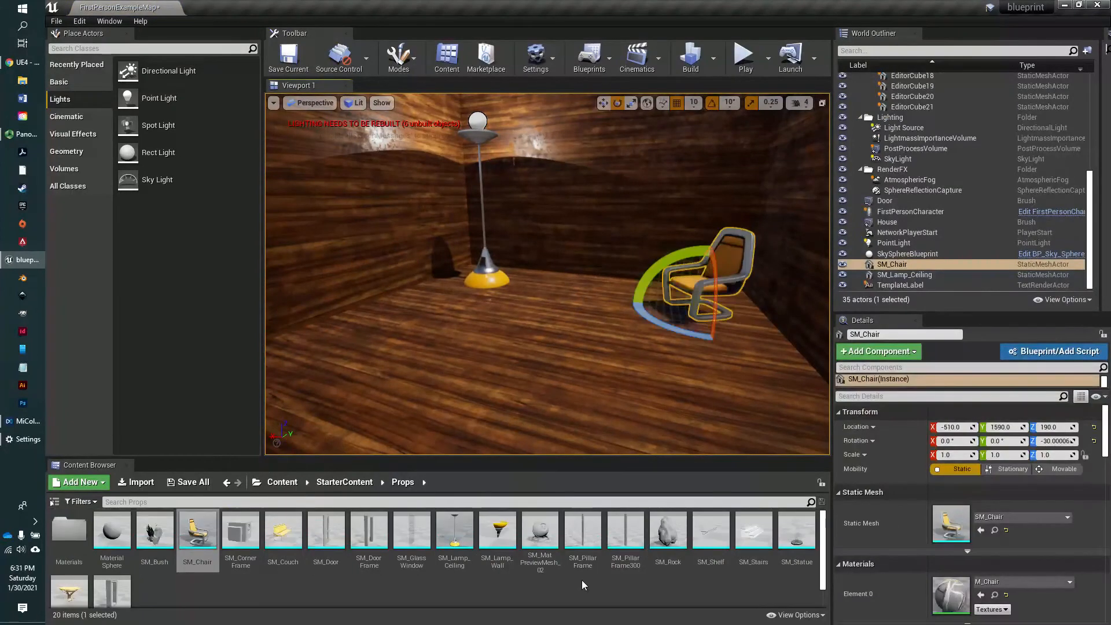
- Place the SM_TableRound prop beside the chair at about X -350, Y 1570 and clear the selection
drag(69, 590, 608, 309)
scroll(600, 359, down, 5)
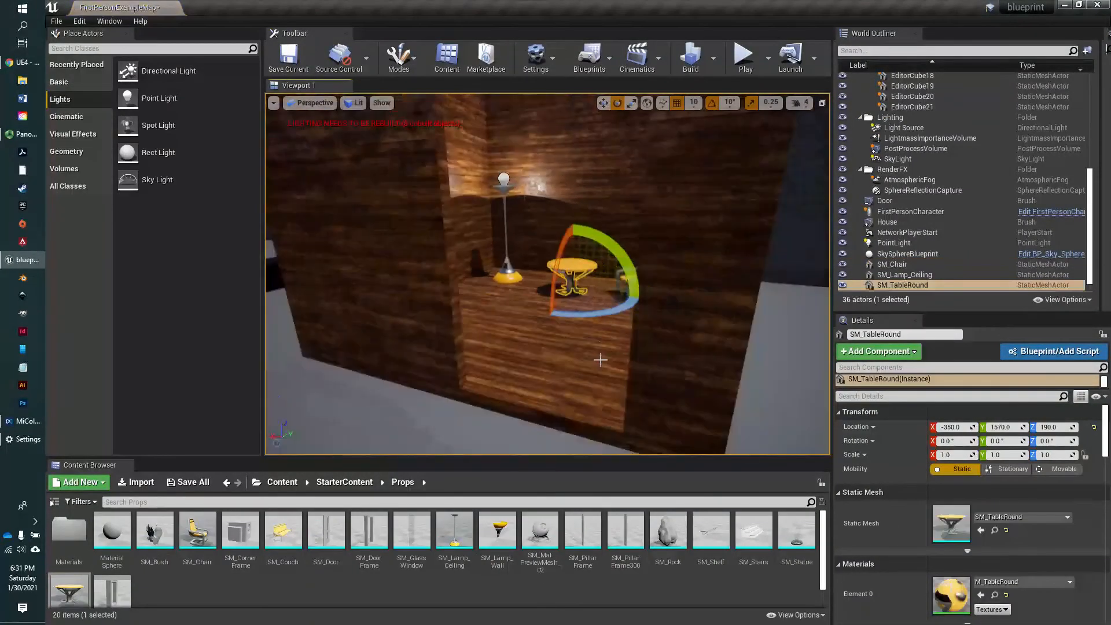
scroll(465, 395, down, 3)
mouse_move(465, 394)
right_down()
mouse_move(530, 370)
mouse_move(465, 377)
right_up()
key(Escape)
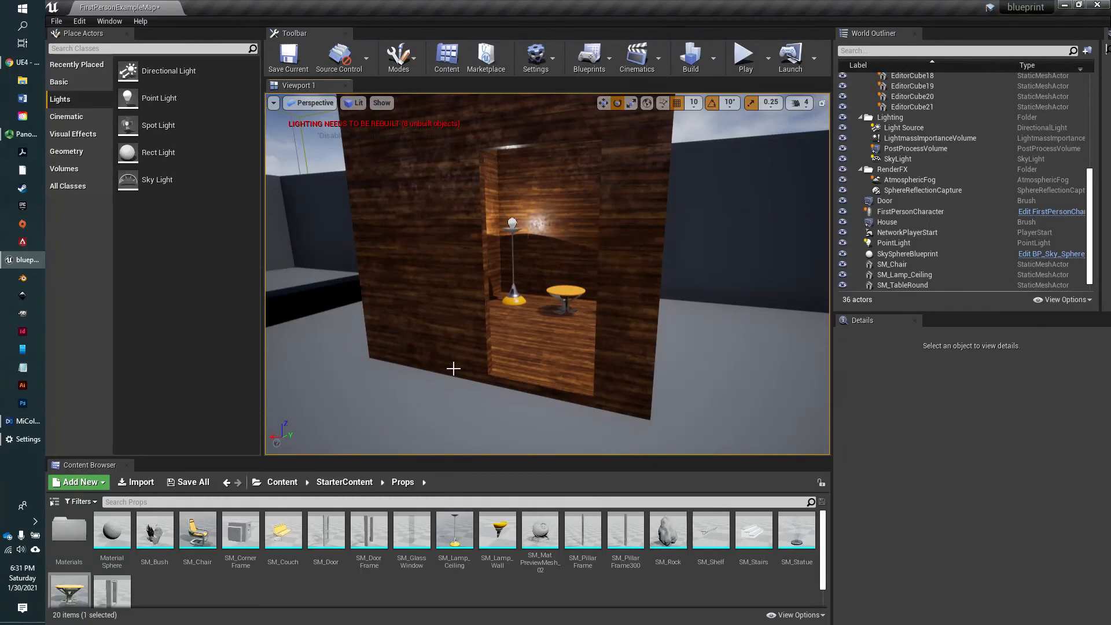
- Place a Trigger Volume in front of the house at about X -280, Y 1060, Z 270 and activate the Move tool
click(60, 169)
scroll(165, 377, down, 5)
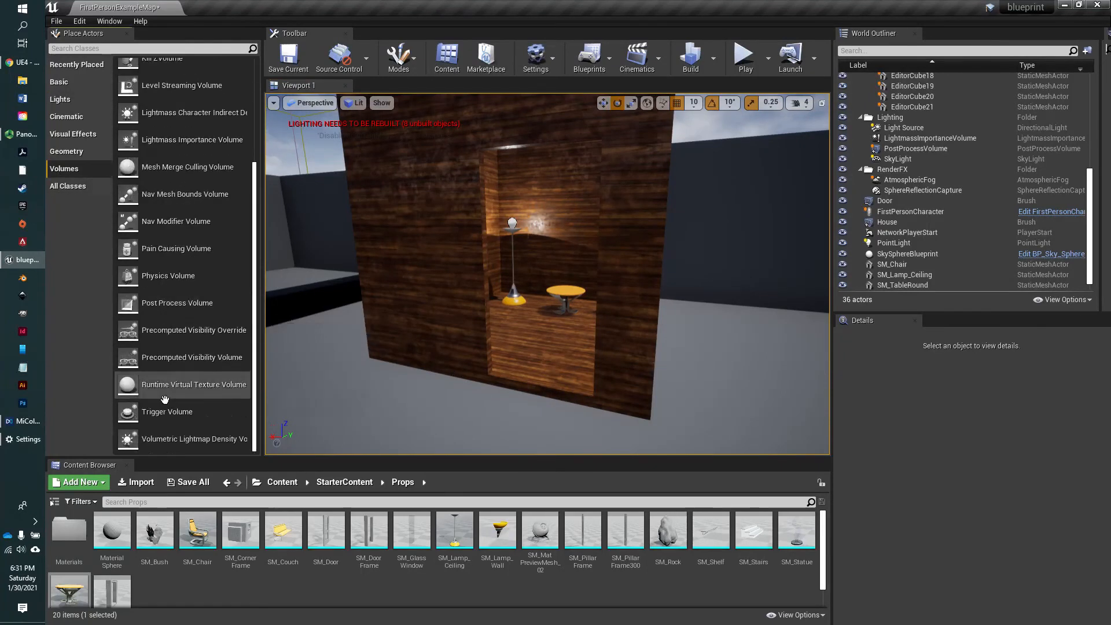
drag(165, 411, 435, 389)
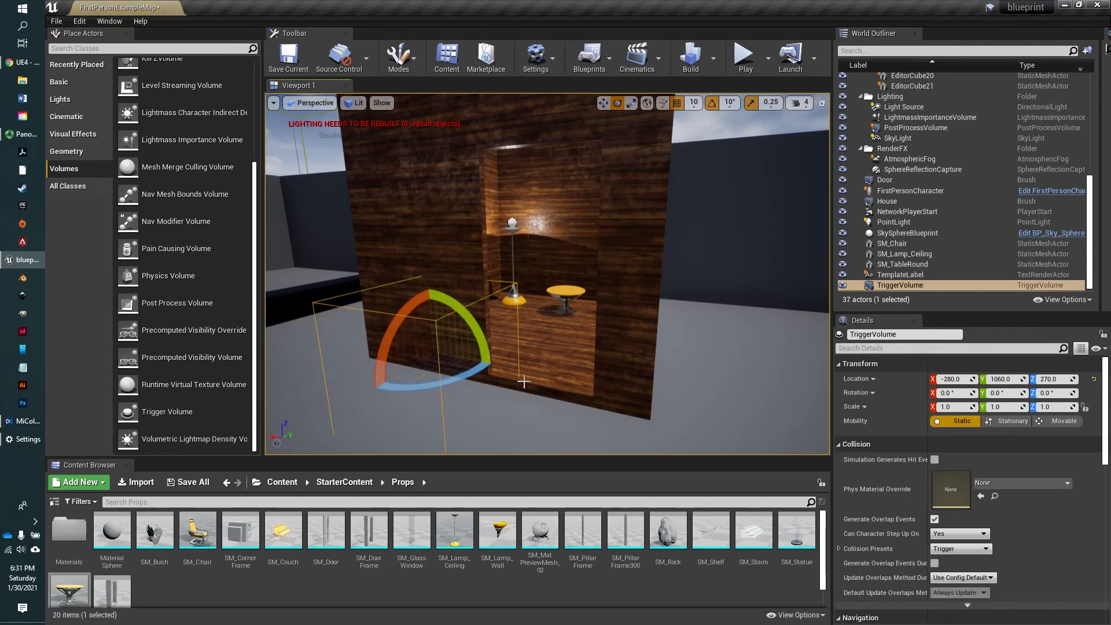
key(w)
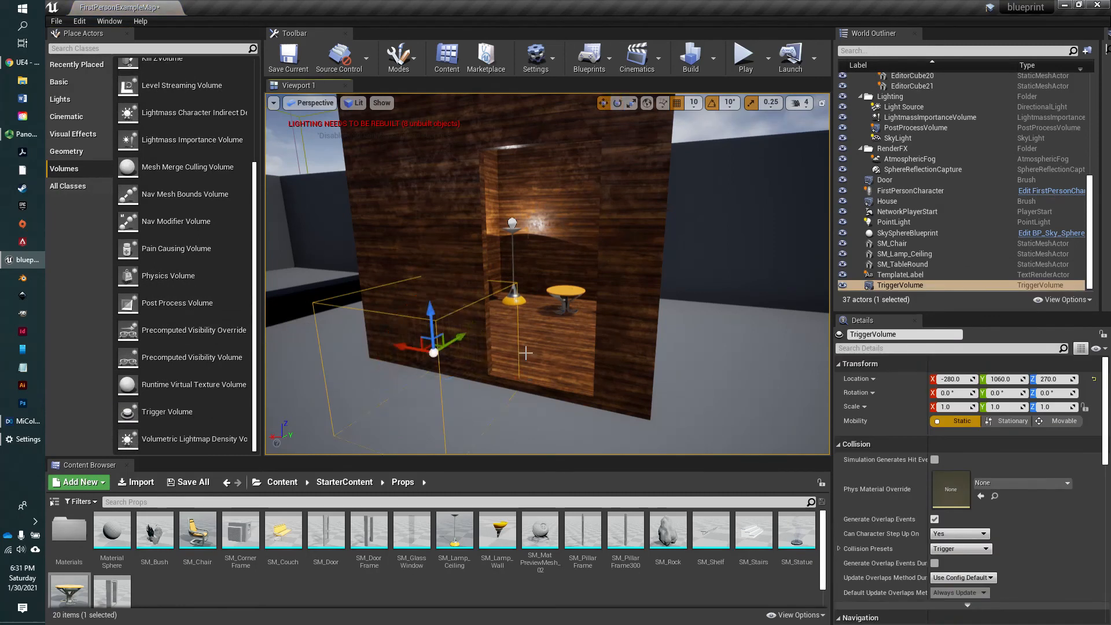
- Set the trigger volume's scale to 3.0 on all axes
scroll(529, 354, up, 2)
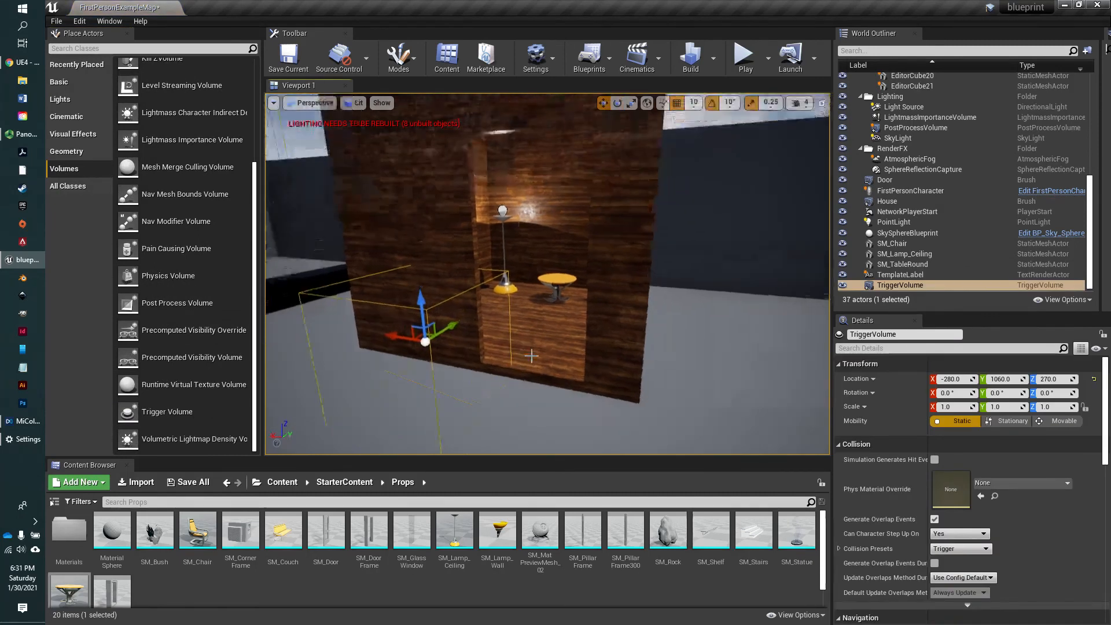
scroll(531, 355, down, 2)
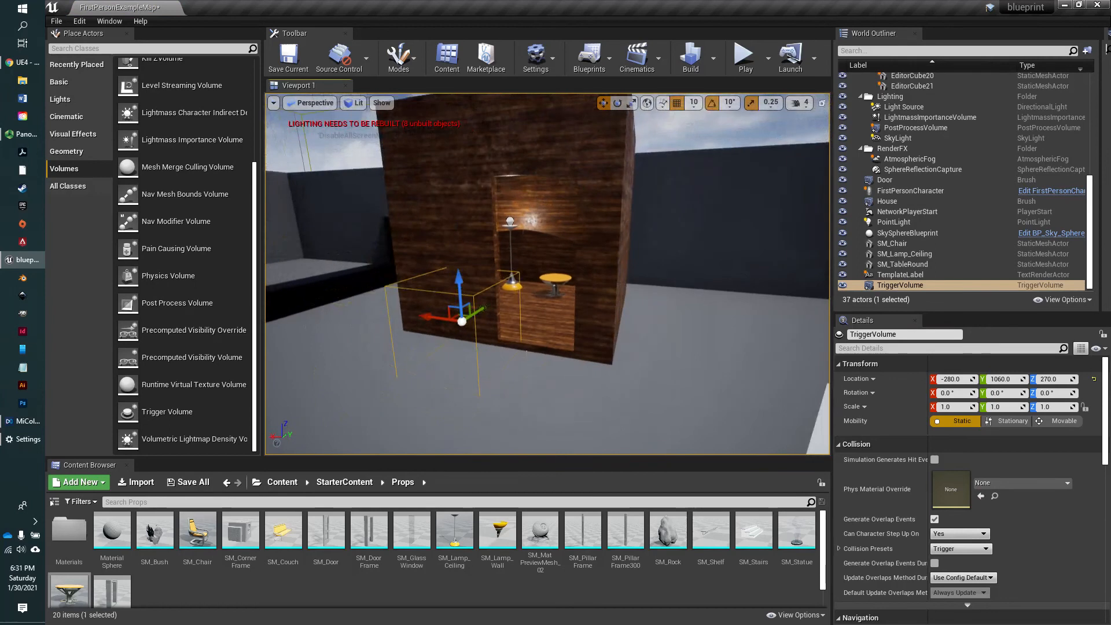
mouse_move(530, 355)
right_down()
mouse_move(539, 349)
mouse_move(533, 368)
right_up()
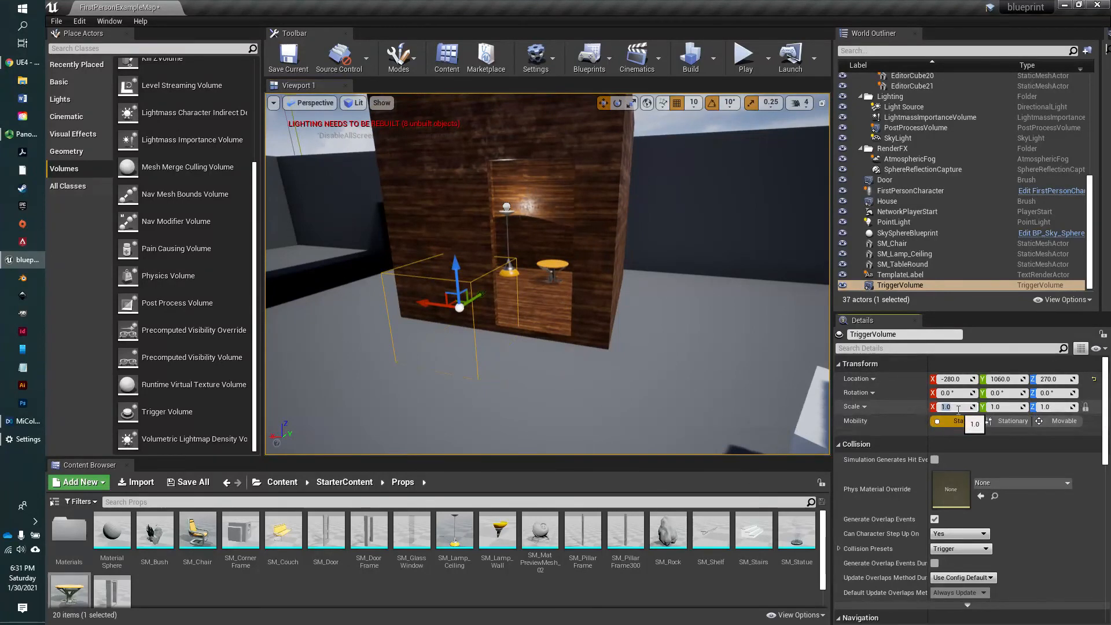
key(Tab)
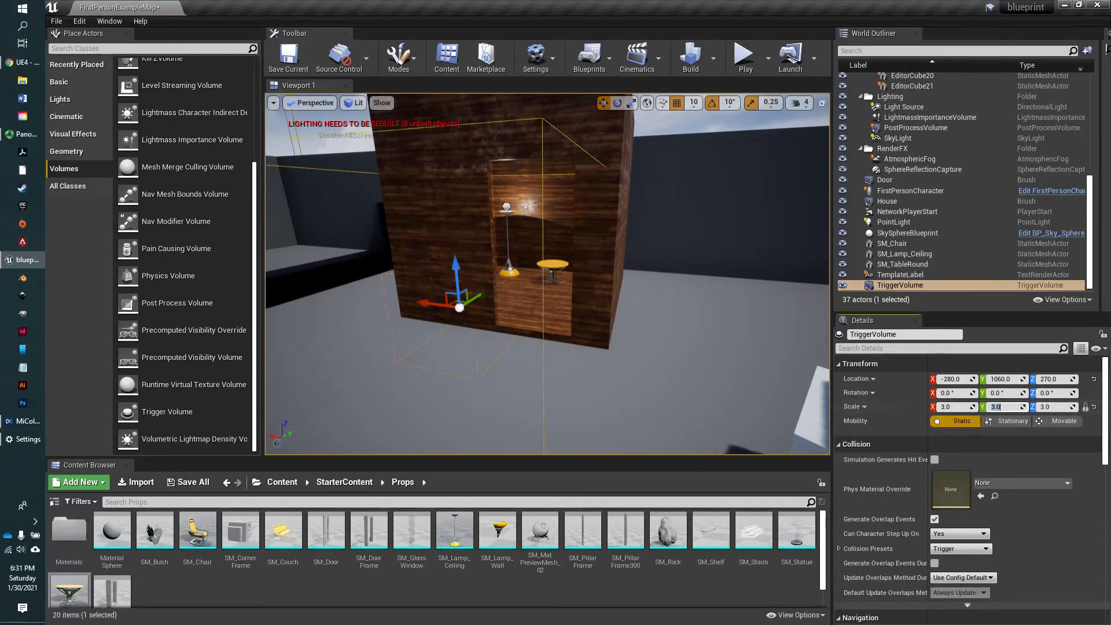
- Move the trigger volume around the house to X -320, Y 1420, Z 480 and save the level
drag(460, 280, 450, 186)
drag(460, 229, 528, 216)
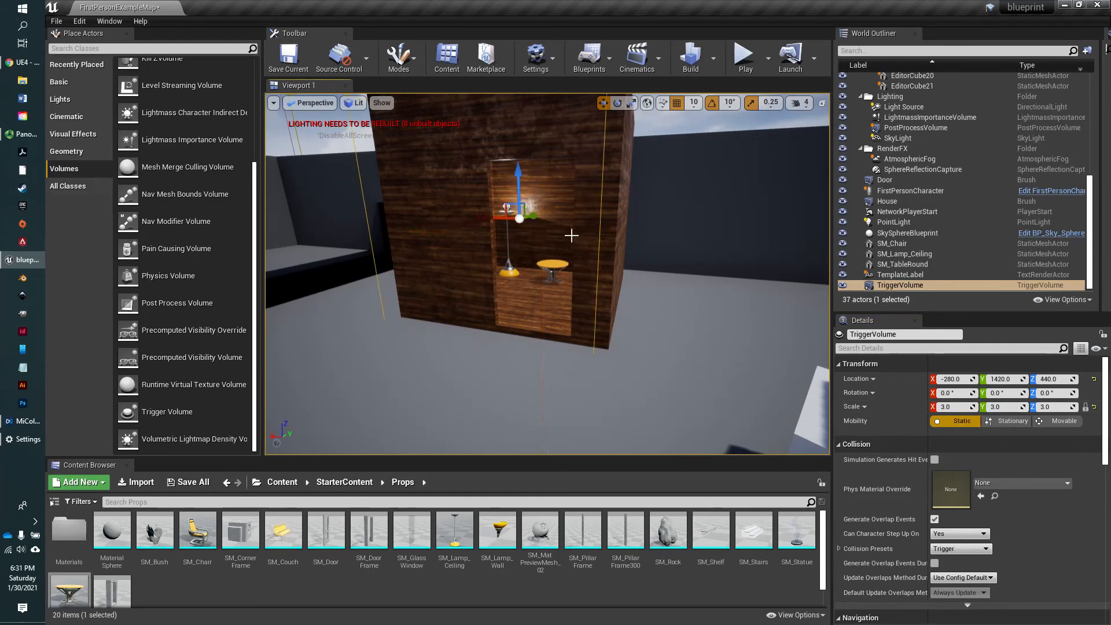
scroll(571, 237, down, 5)
key(w)
right_drag(571, 237, 569, 245)
drag(541, 202, 556, 202)
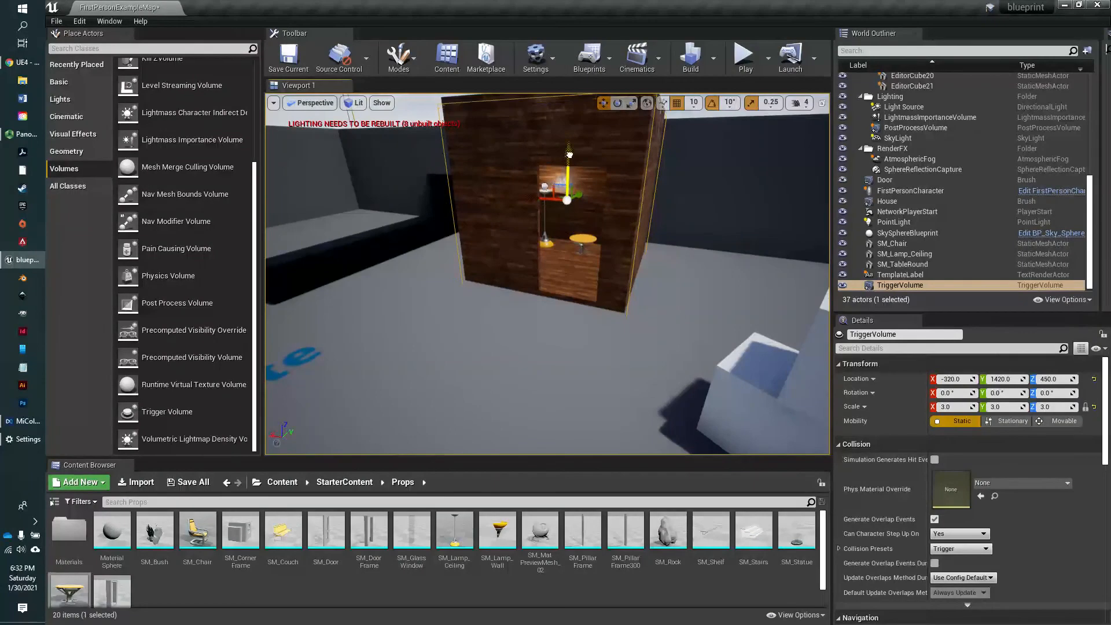
right_drag(555, 230, 591, 282)
key(w)
key(s)
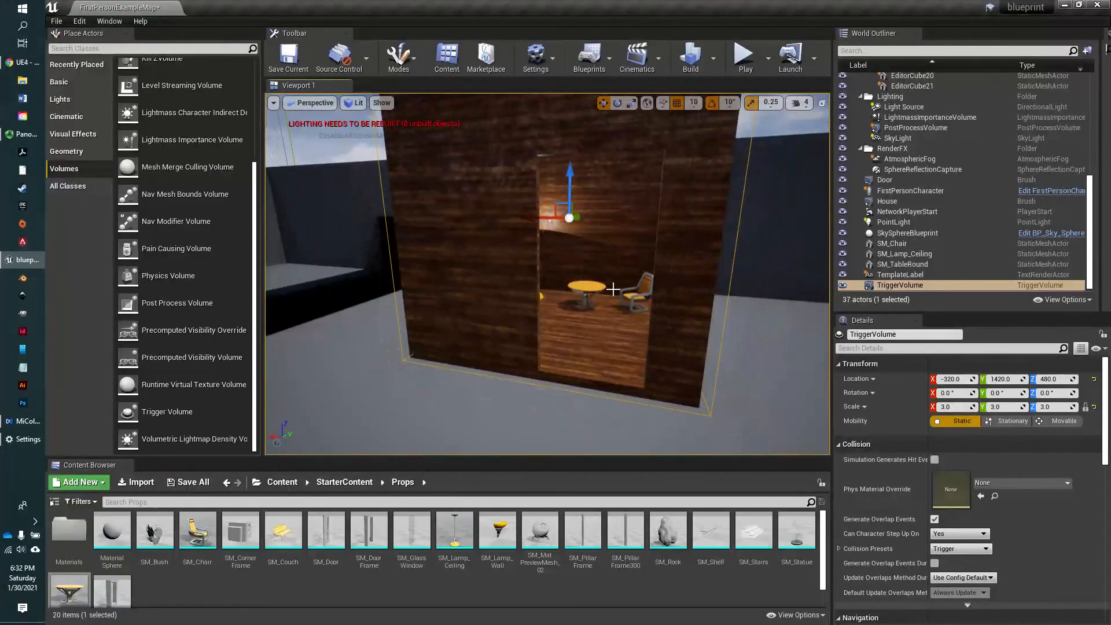
mouse_move(635, 313)
right_down()
mouse_move(599, 311)
mouse_move(638, 312)
right_up()
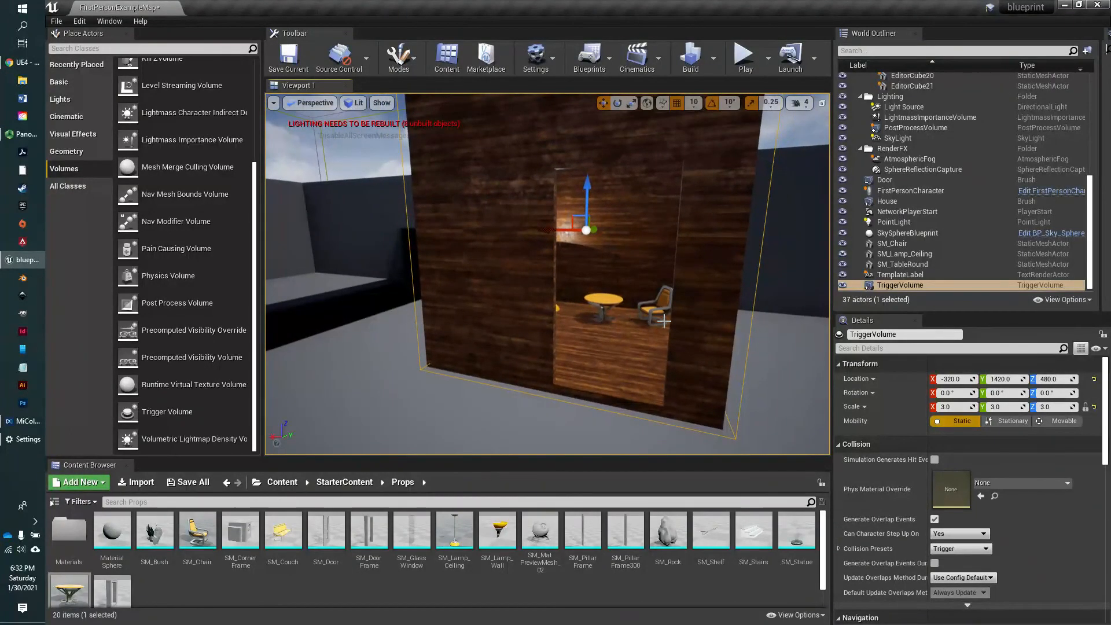
key(ctrl+s)
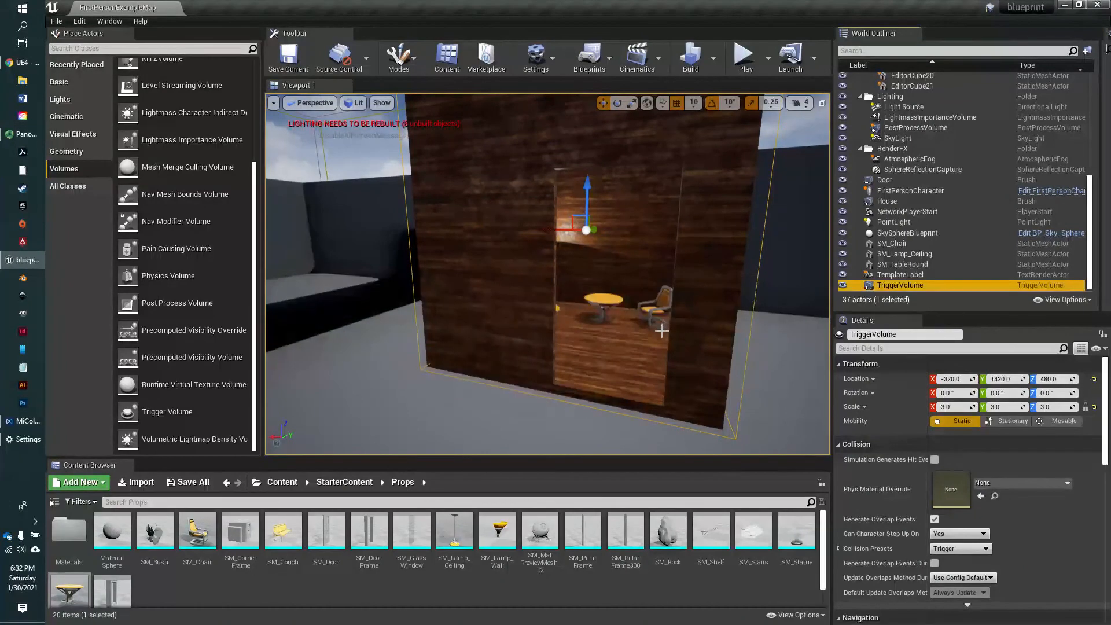
- Open the Level Blueprint and arrange its window so the level viewport stays accessible
click(607, 59)
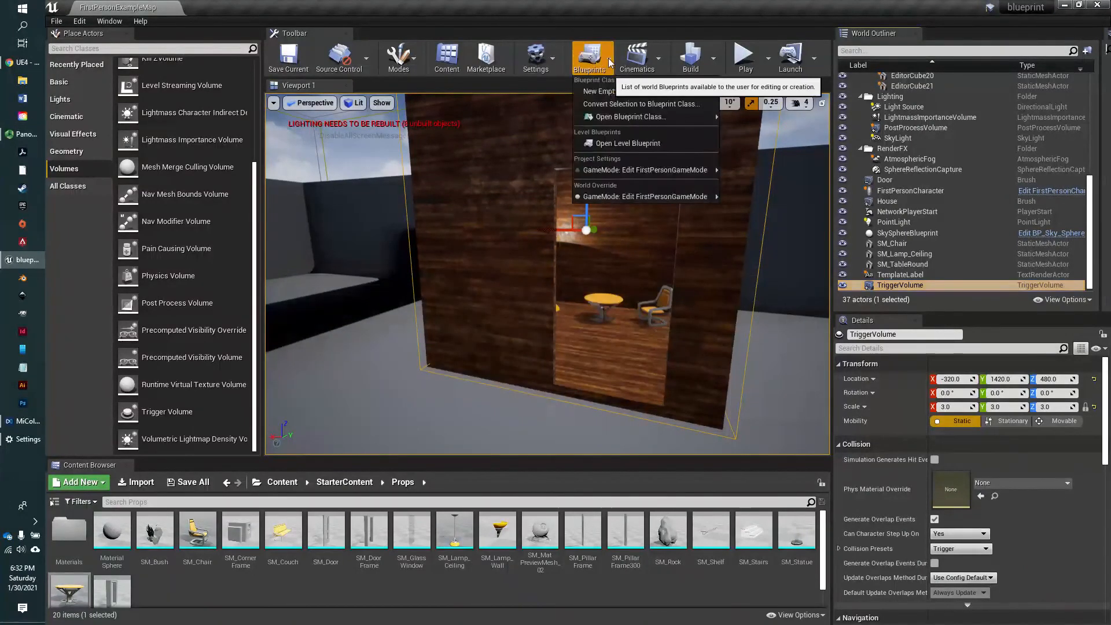
click(612, 142)
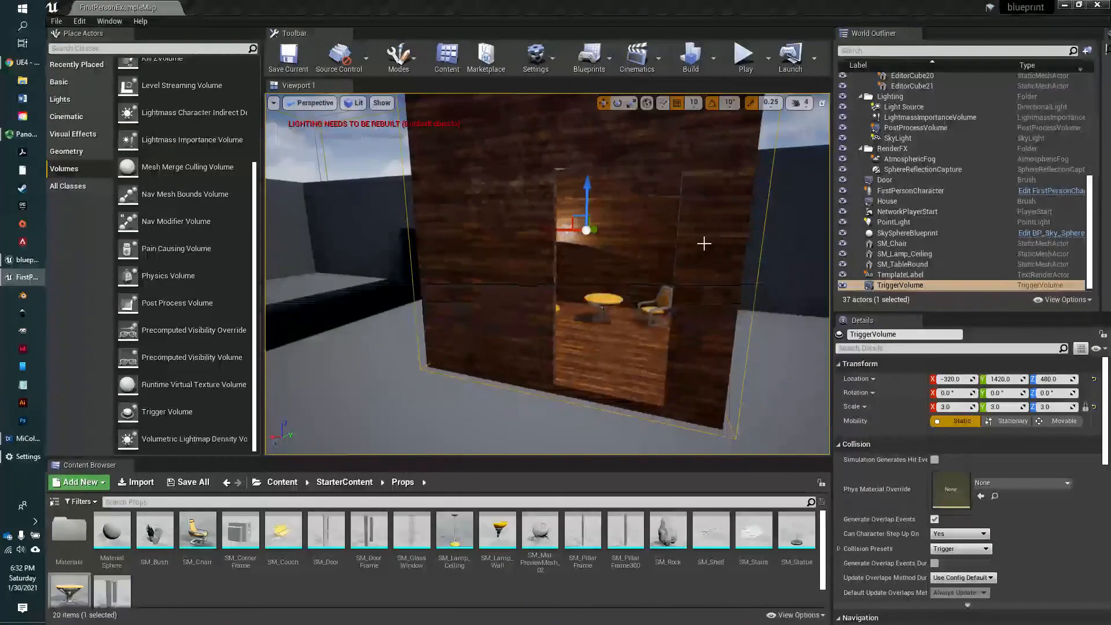
drag(752, 202, 294, 34)
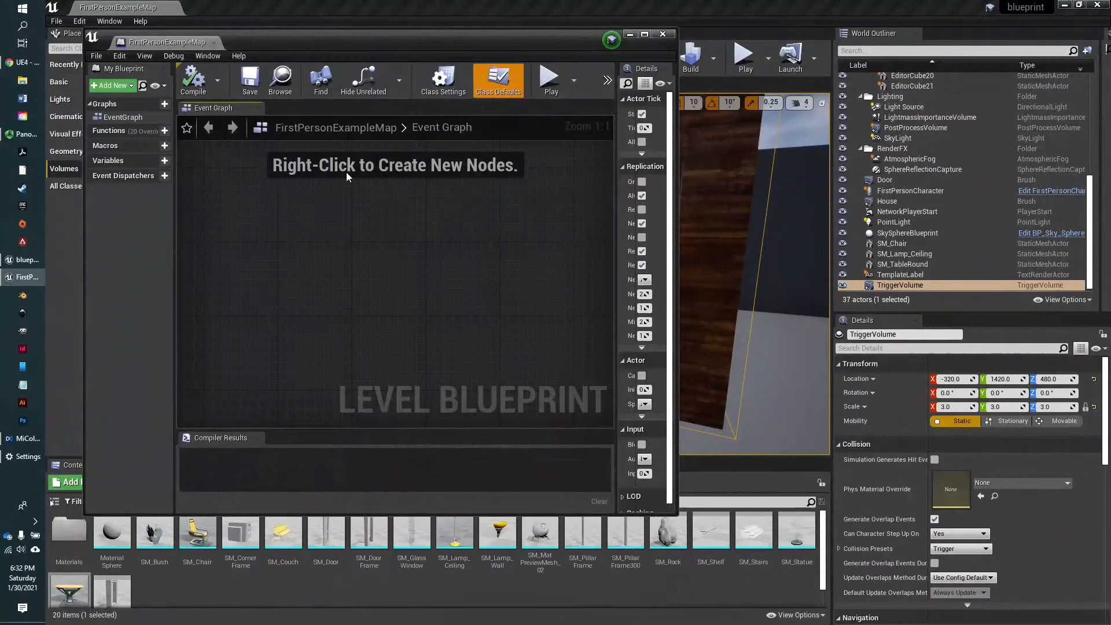
drag(392, 31, 409, 106)
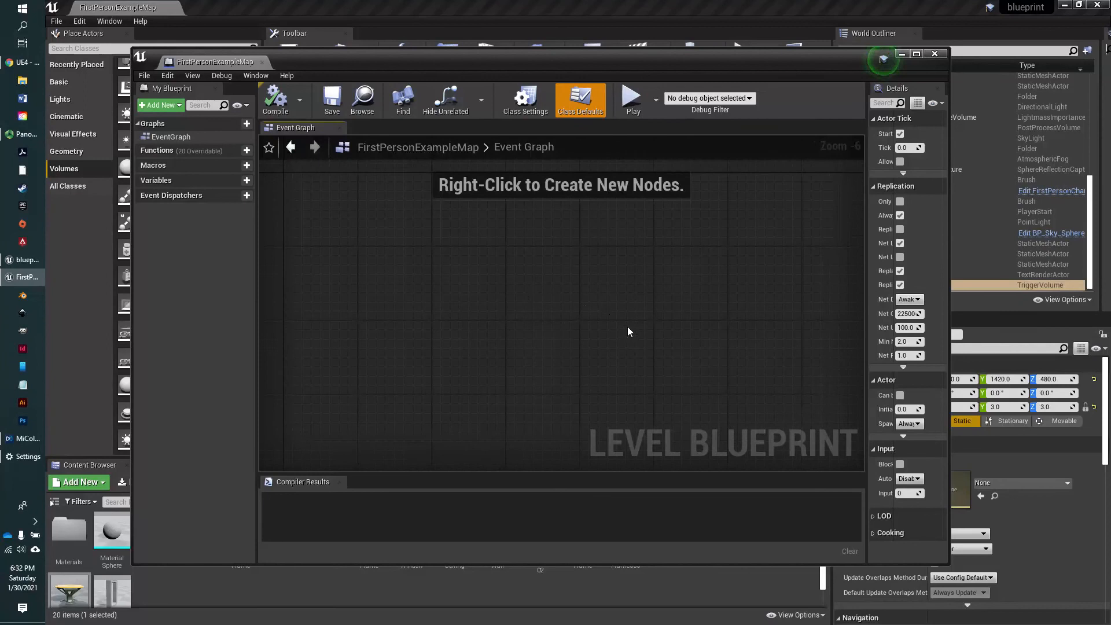
scroll(634, 331, up, 2)
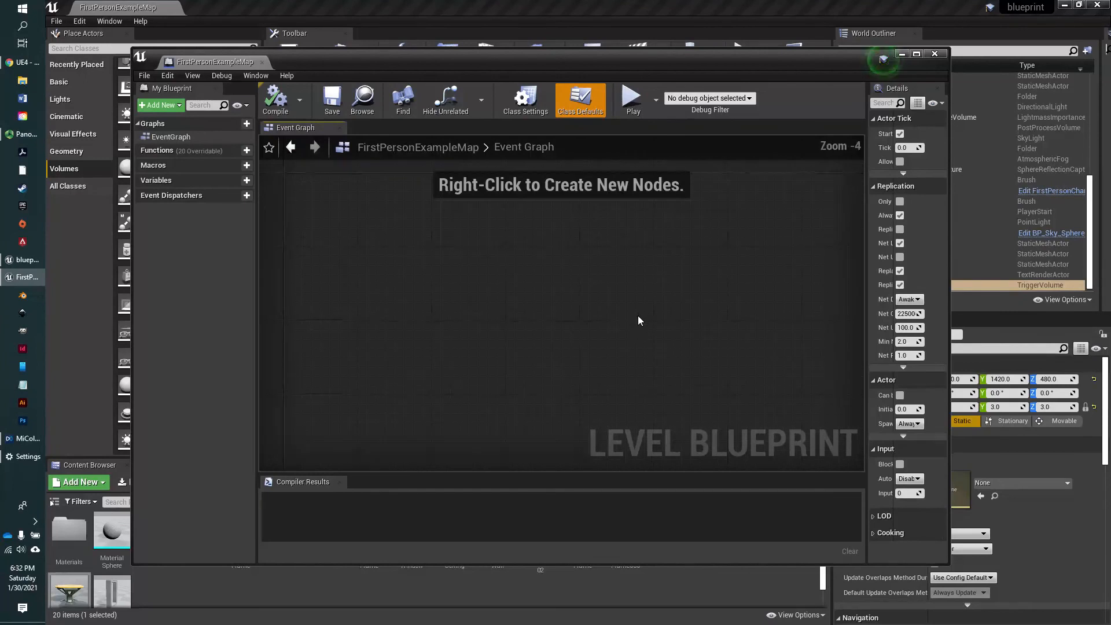
right_drag(640, 315, 588, 319)
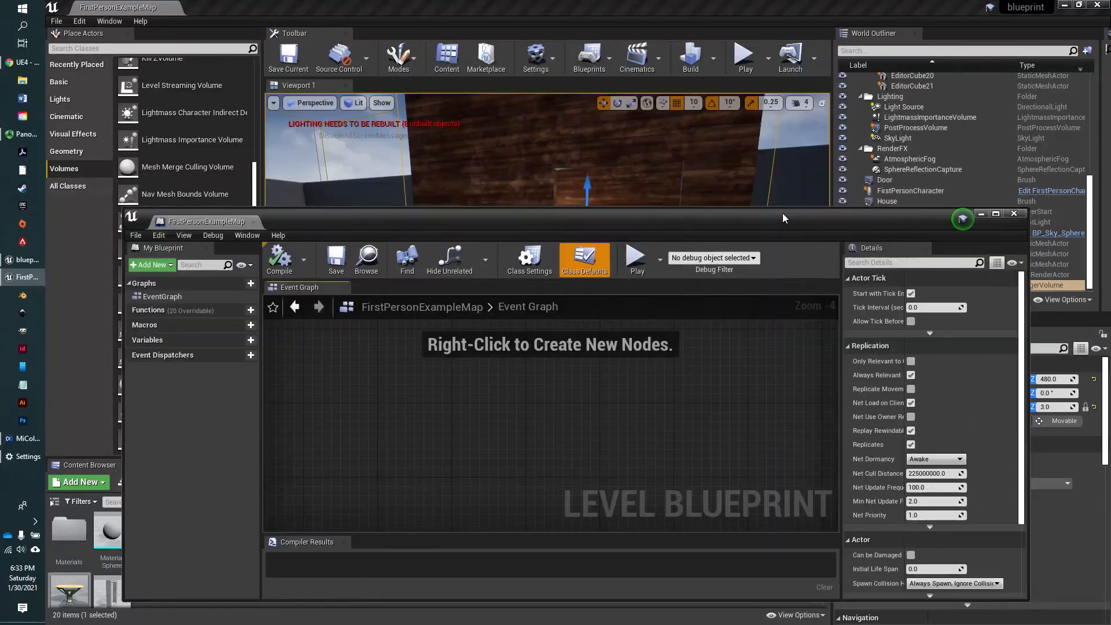
drag(782, 213, 747, 297)
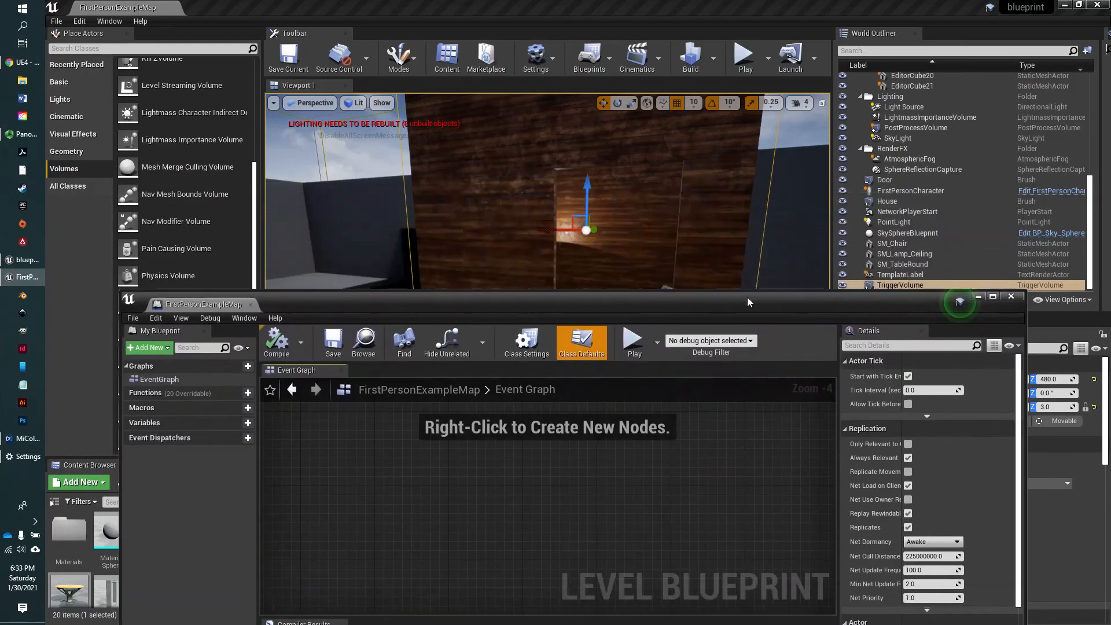
- Rename the point light above the lamp inside the house as RoomLight
right_drag(707, 220, 718, 174)
scroll(708, 219, up, 4)
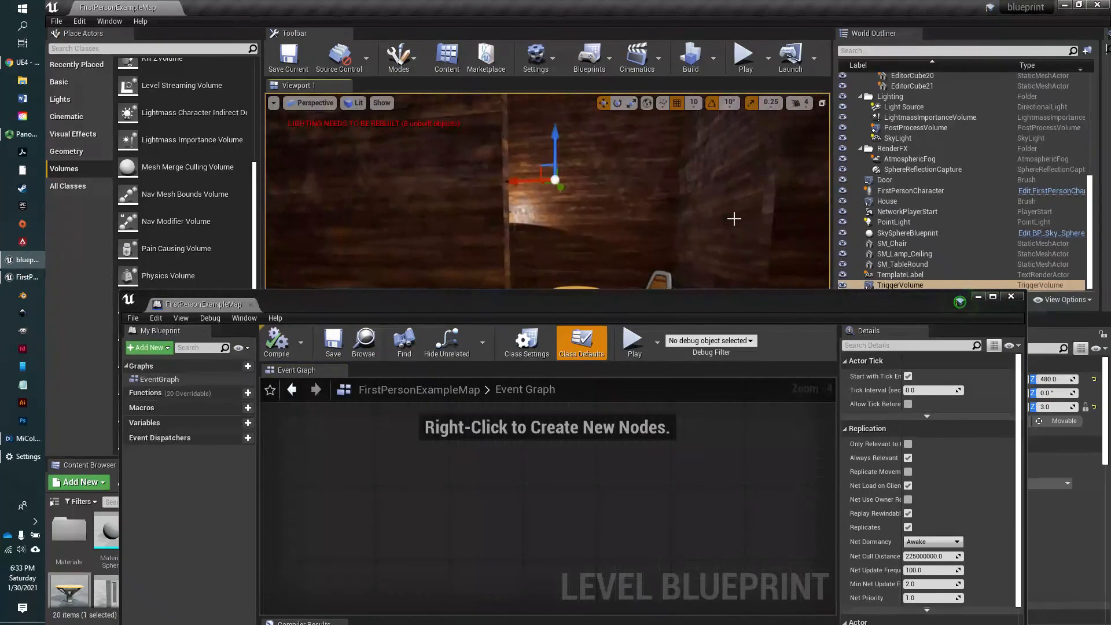
right_click(692, 218)
right_click(656, 221)
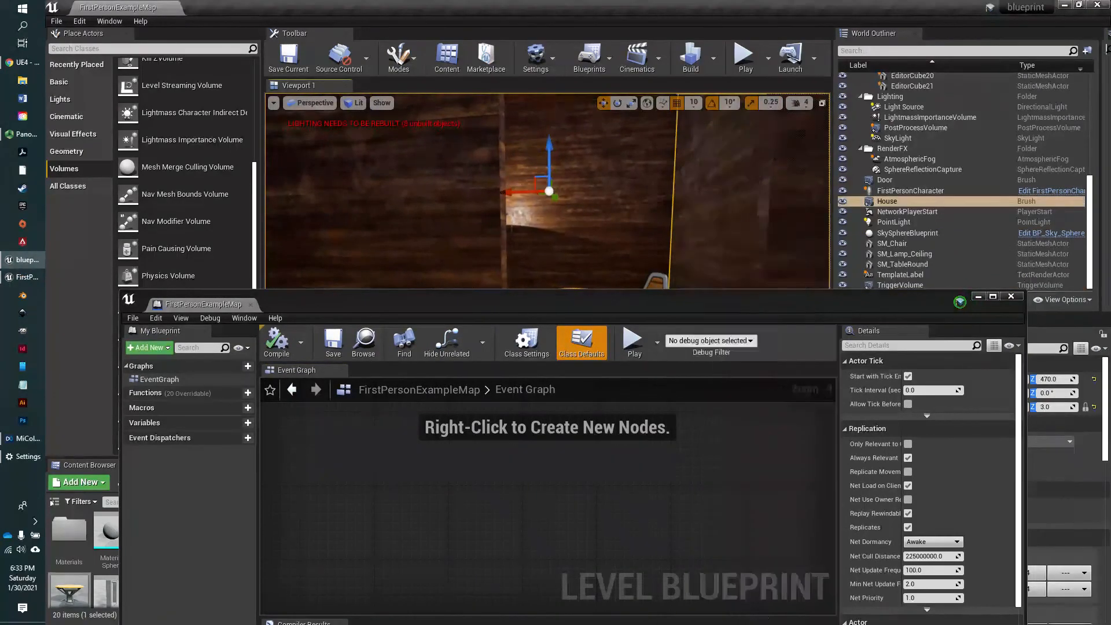
scroll(650, 218, up, 3)
right_drag(650, 218, 603, 186)
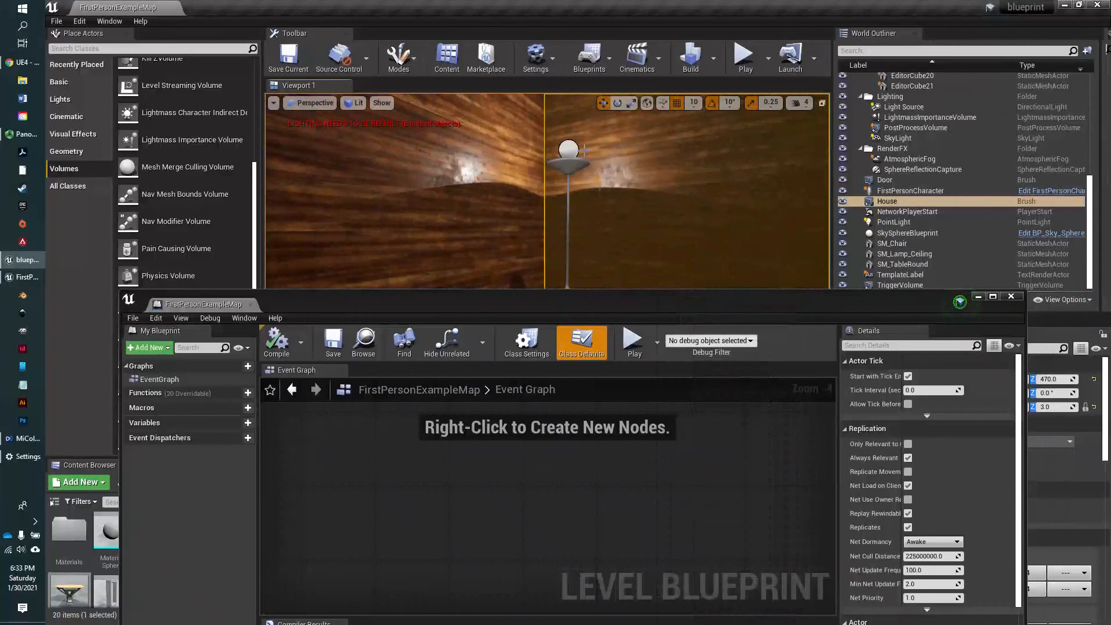
click(567, 149)
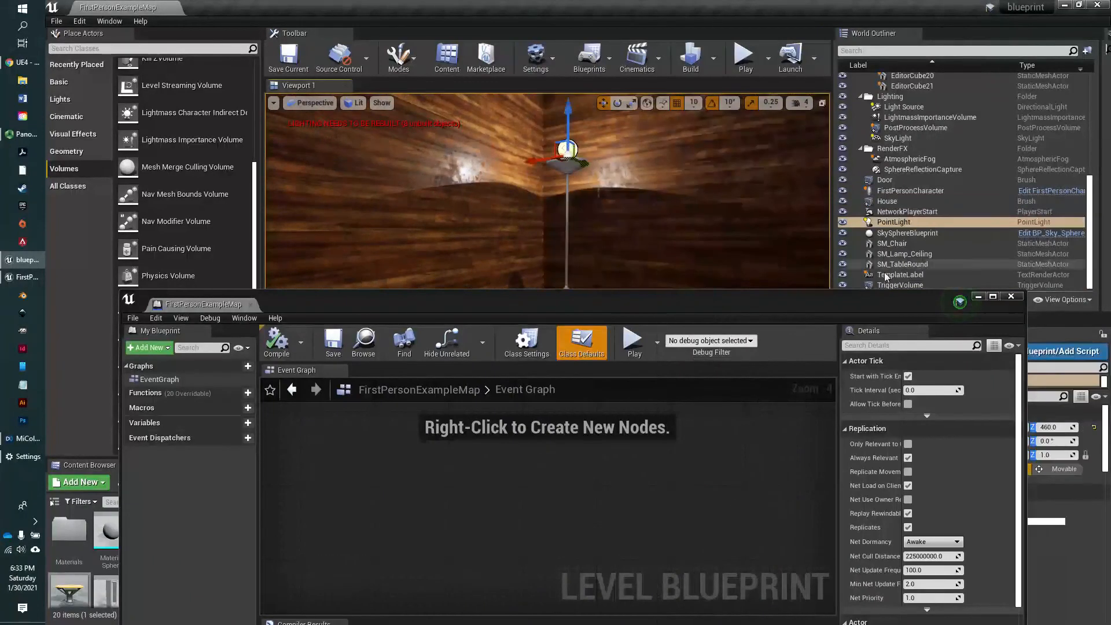
drag(883, 294, 667, 232)
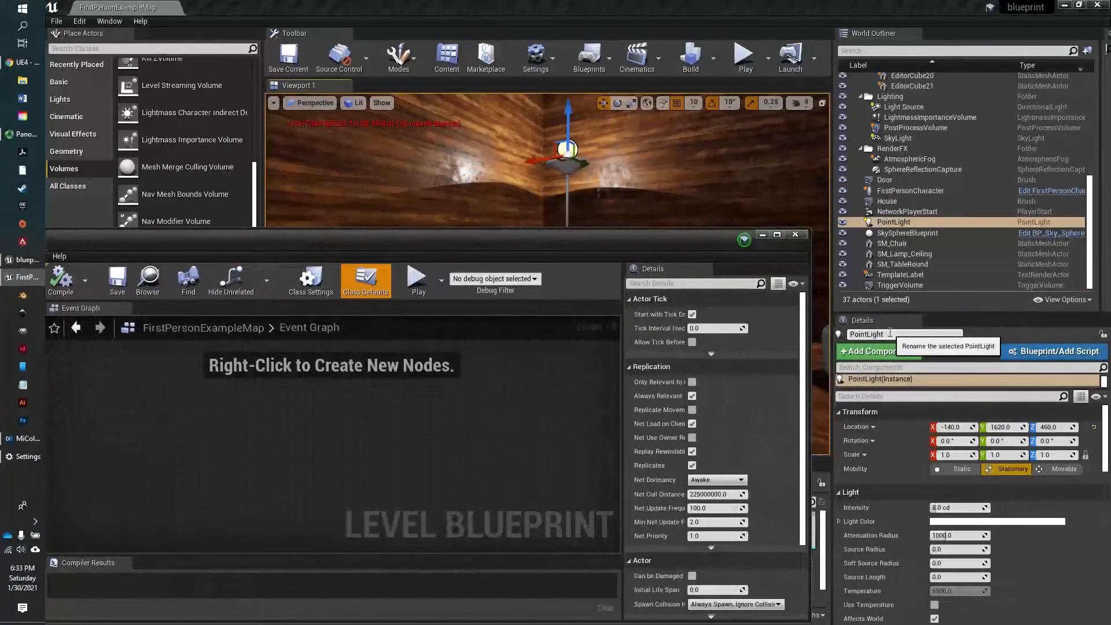
drag(894, 335, 838, 329)
text(RoomLight)
key(Return)
- Add a reference to the RoomLight actor to the Level Blueprint's event graph
drag(560, 256, 657, 262)
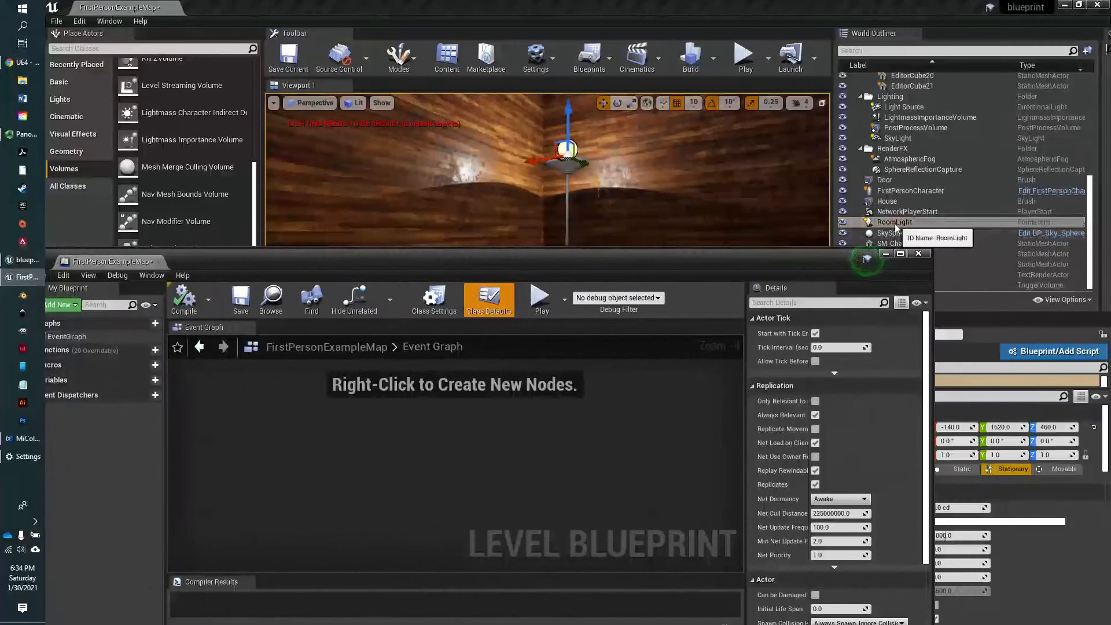
click(895, 222)
click(380, 379)
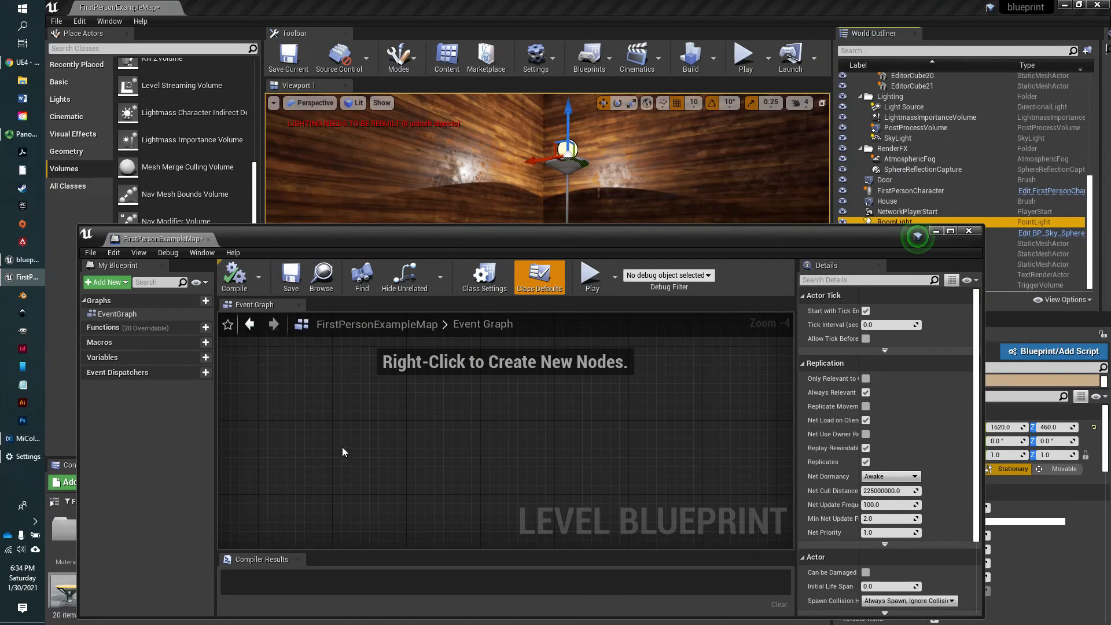
right_click(345, 409)
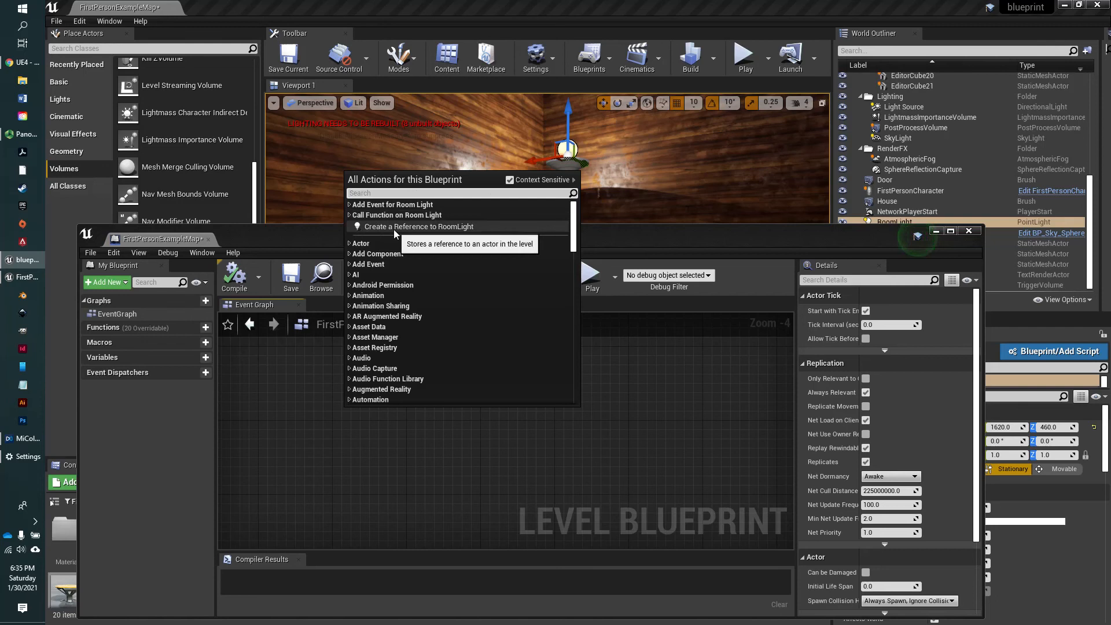
click(415, 225)
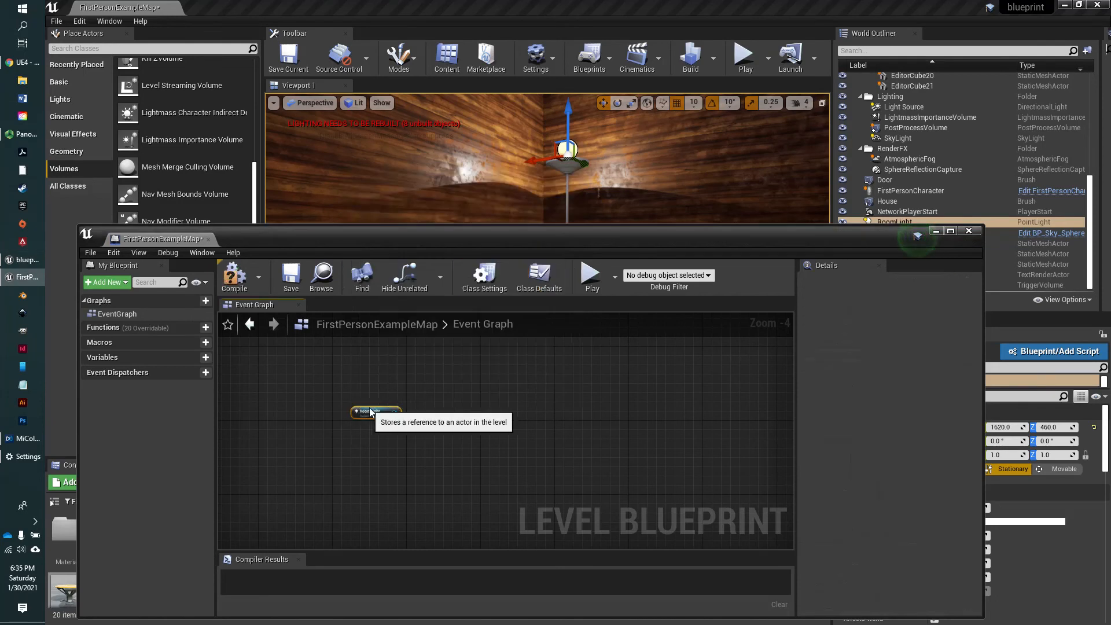
scroll(336, 412, up, 4)
drag(365, 404, 330, 418)
- With Context Sensitive off, search the graph actions for "set visibility" and add the Rendering category's Set Visibility node beside the RoomLight reference
click(469, 394)
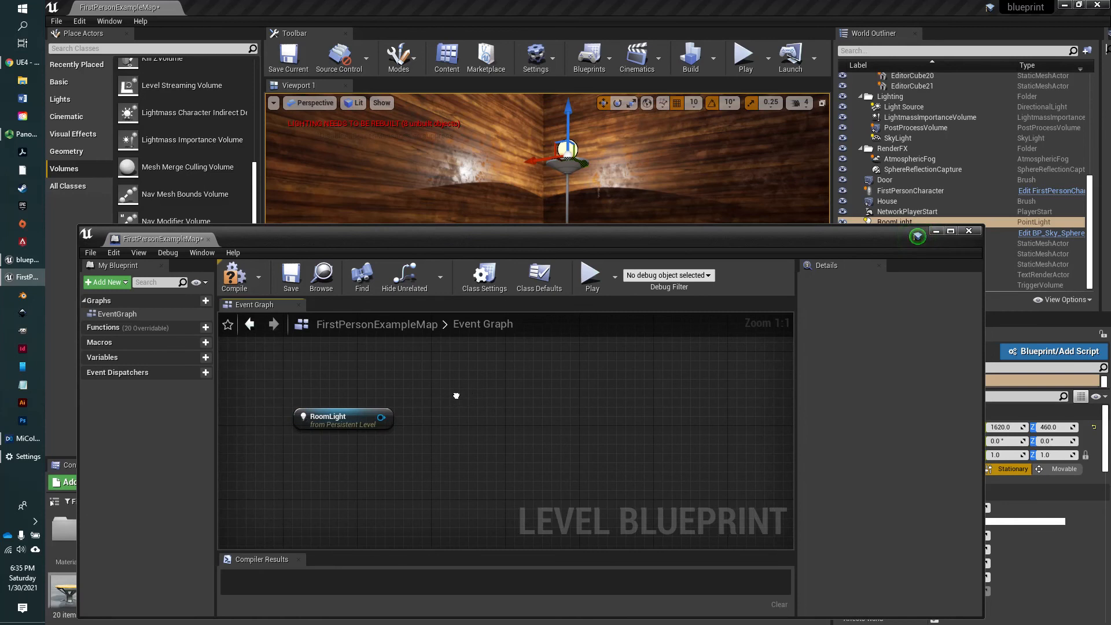
right_click(457, 395)
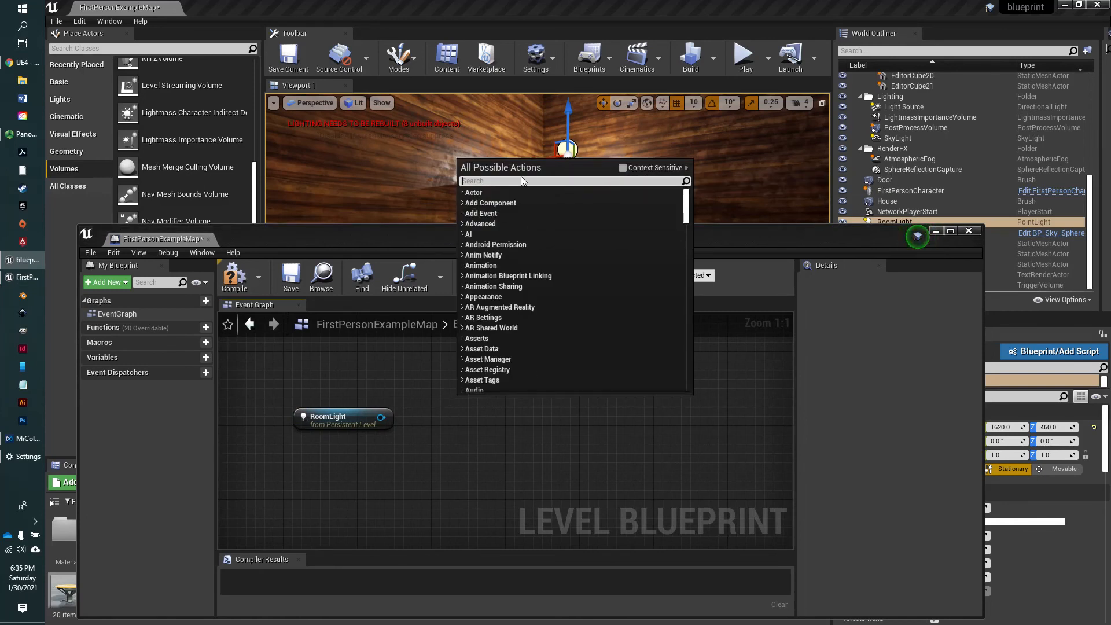
text(set)
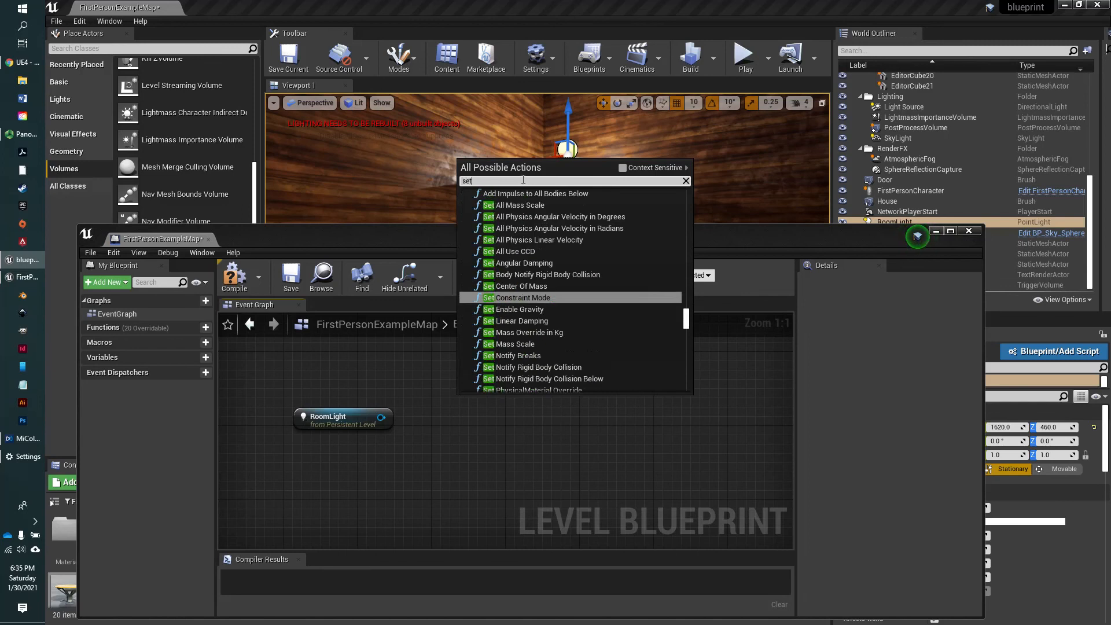
text( visi)
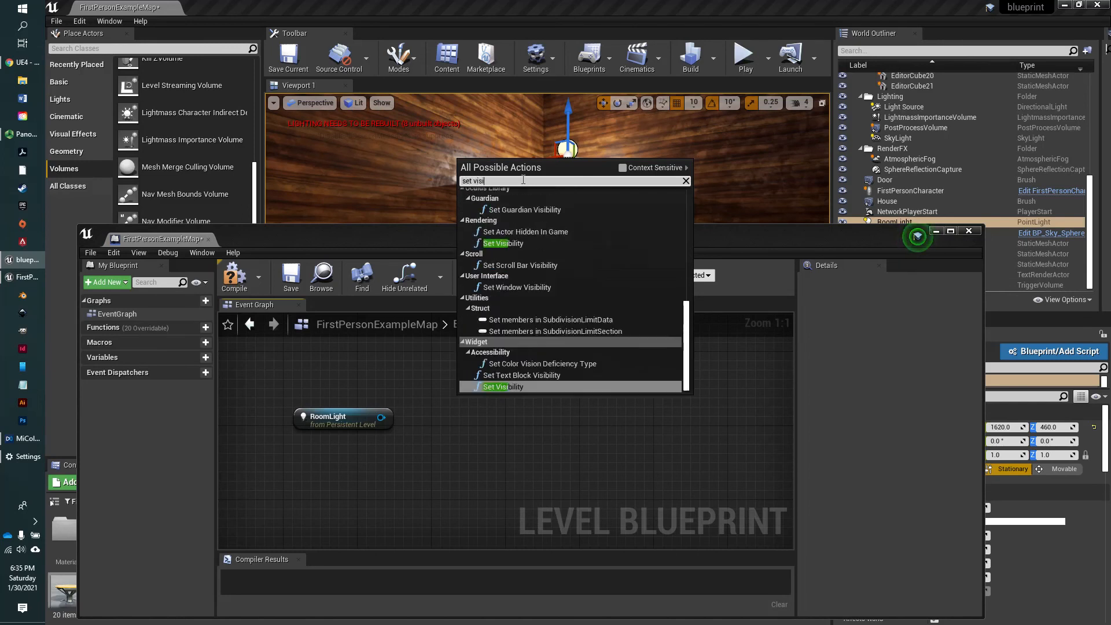
text(bility)
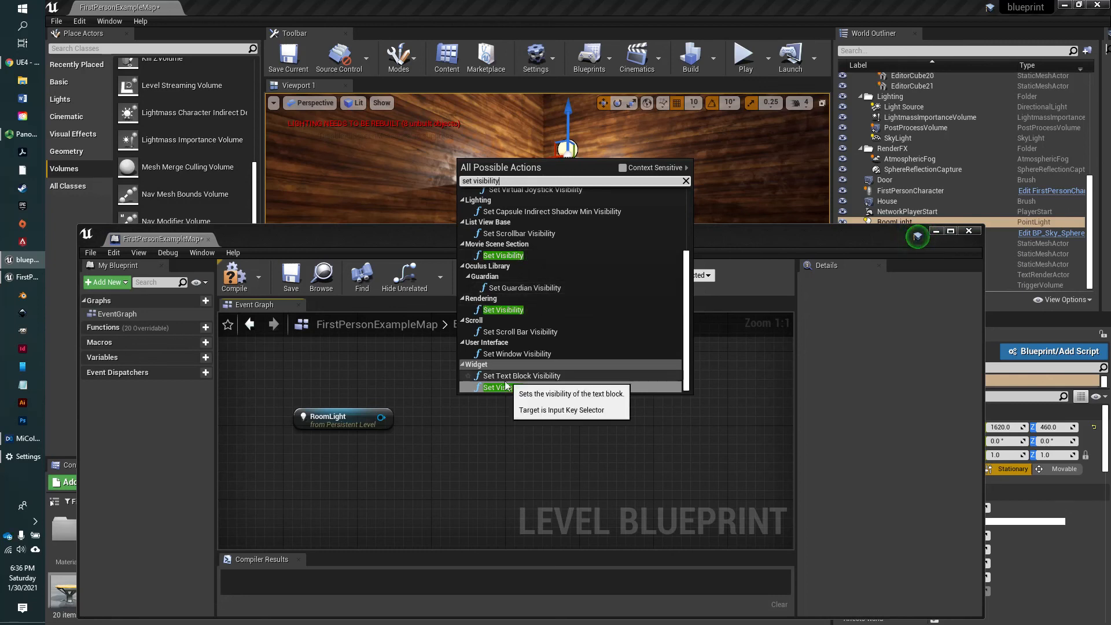
click(503, 310)
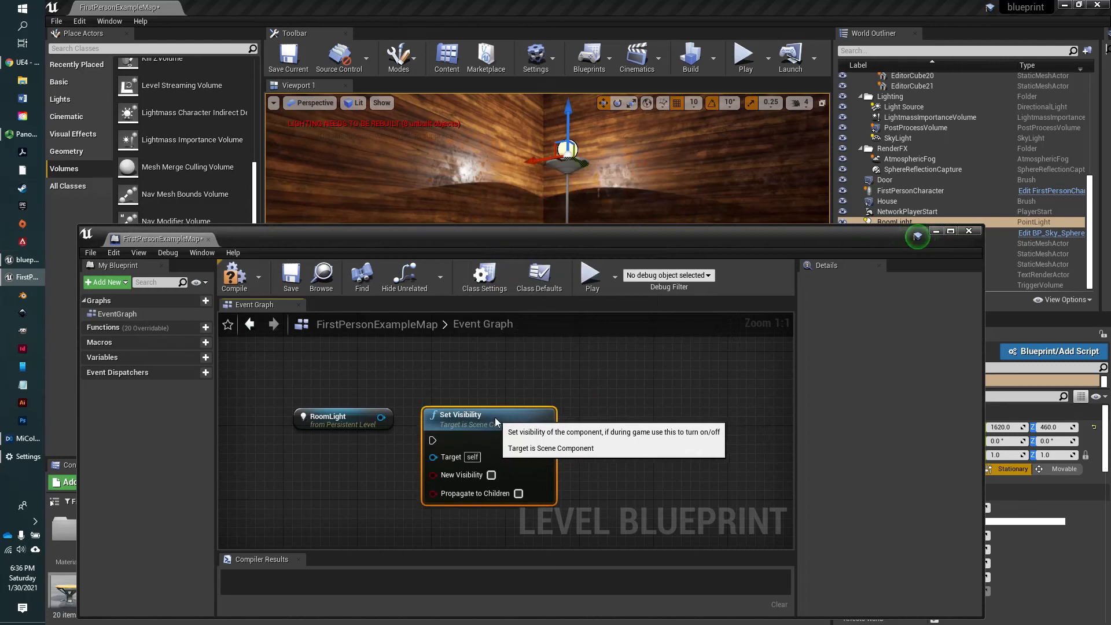
drag(540, 245, 563, 220)
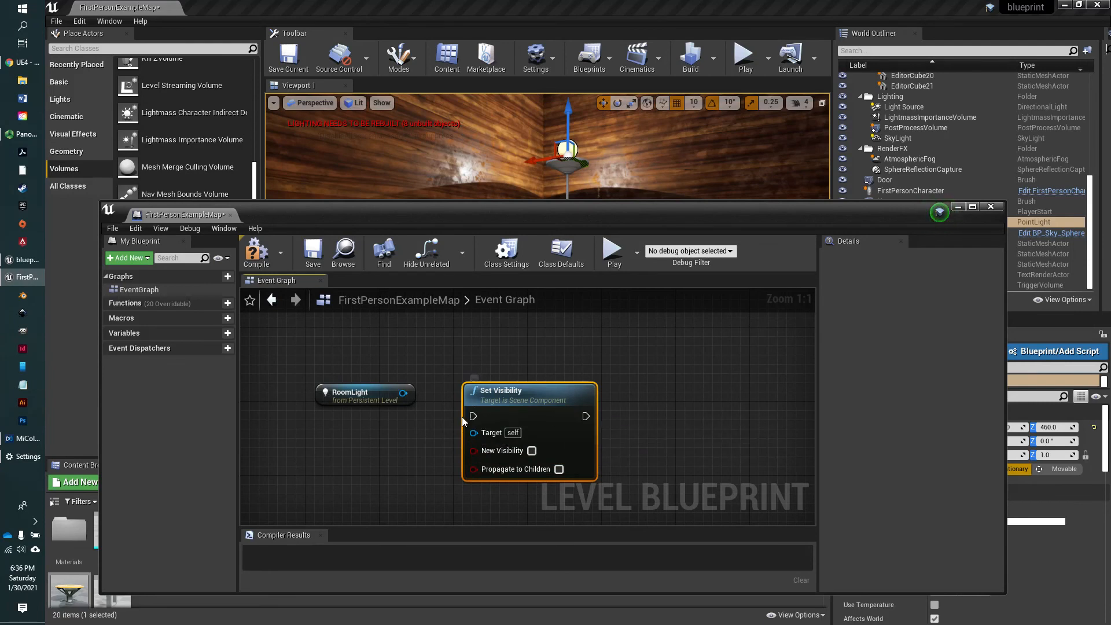
- Connect the RoomLight reference to the Set Visibility node's Target and line up the nodes with the Root Component node between them
drag(382, 398, 371, 444)
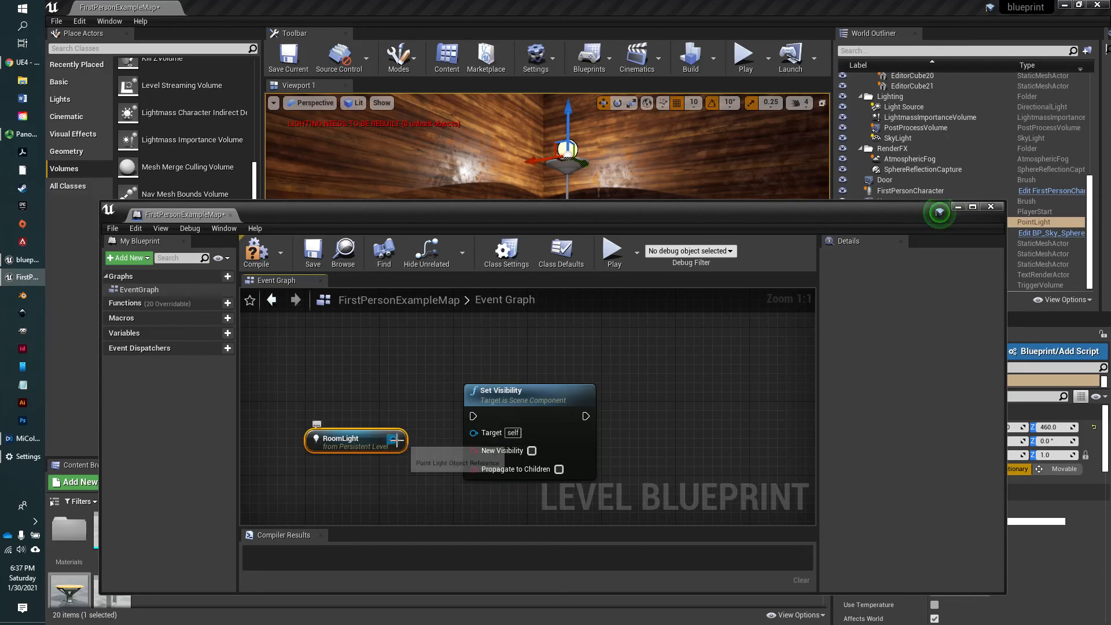
drag(393, 439, 474, 433)
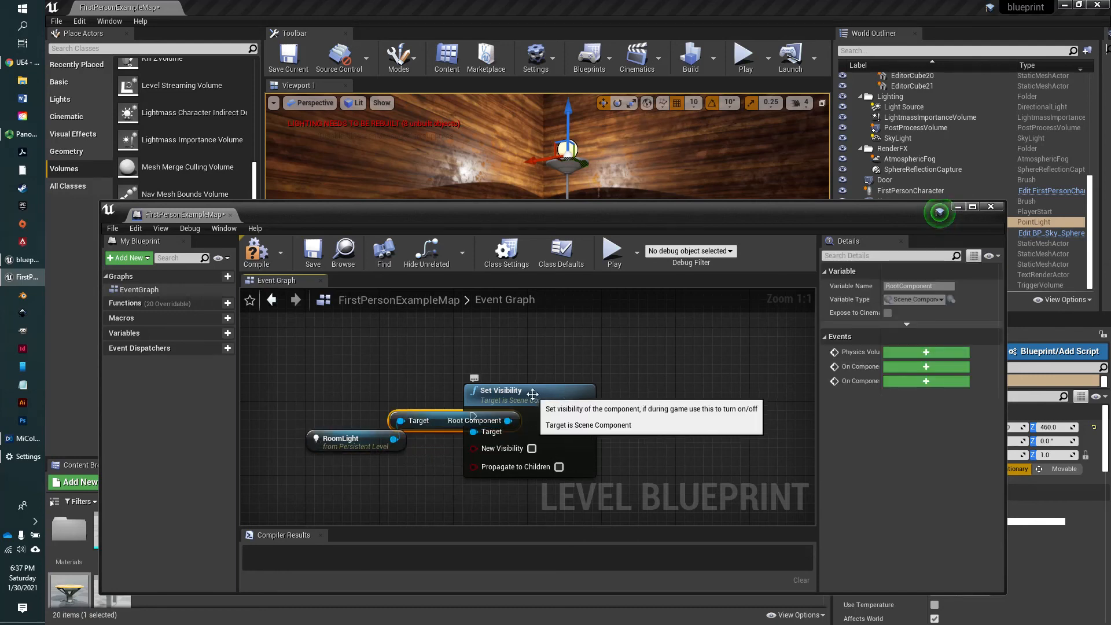
drag(532, 394, 652, 384)
drag(437, 412, 467, 436)
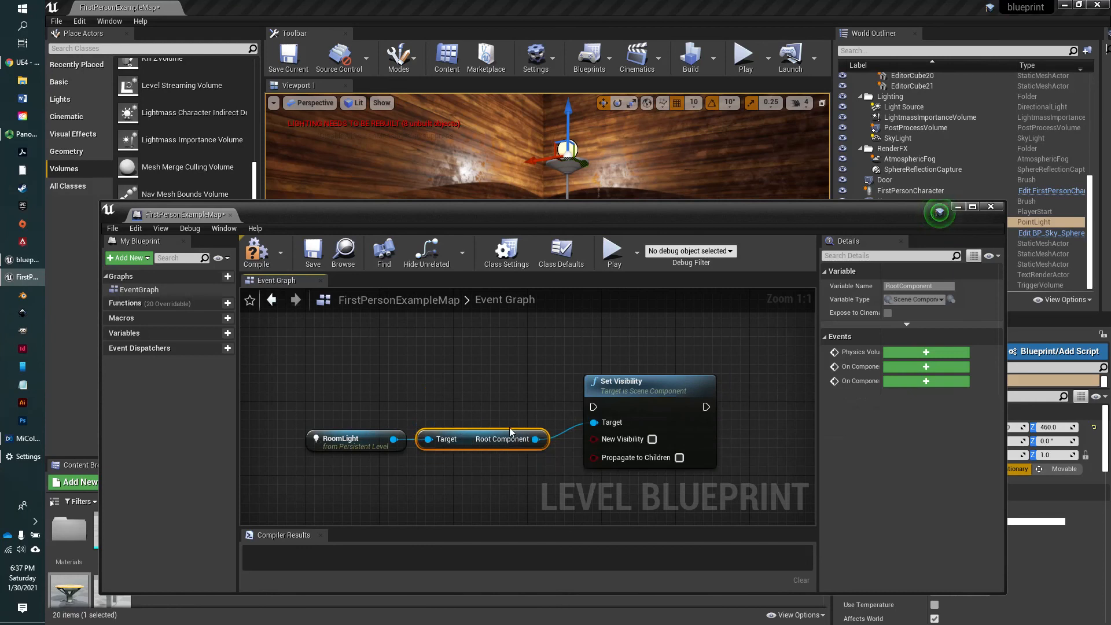
drag(641, 380, 622, 398)
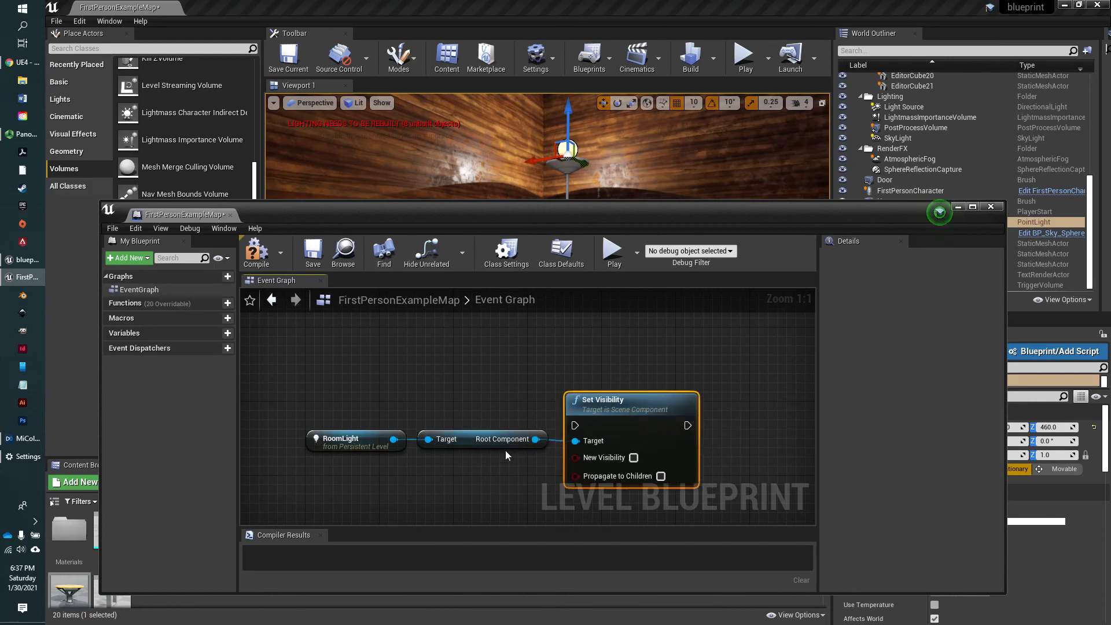
right_drag(505, 469, 507, 411)
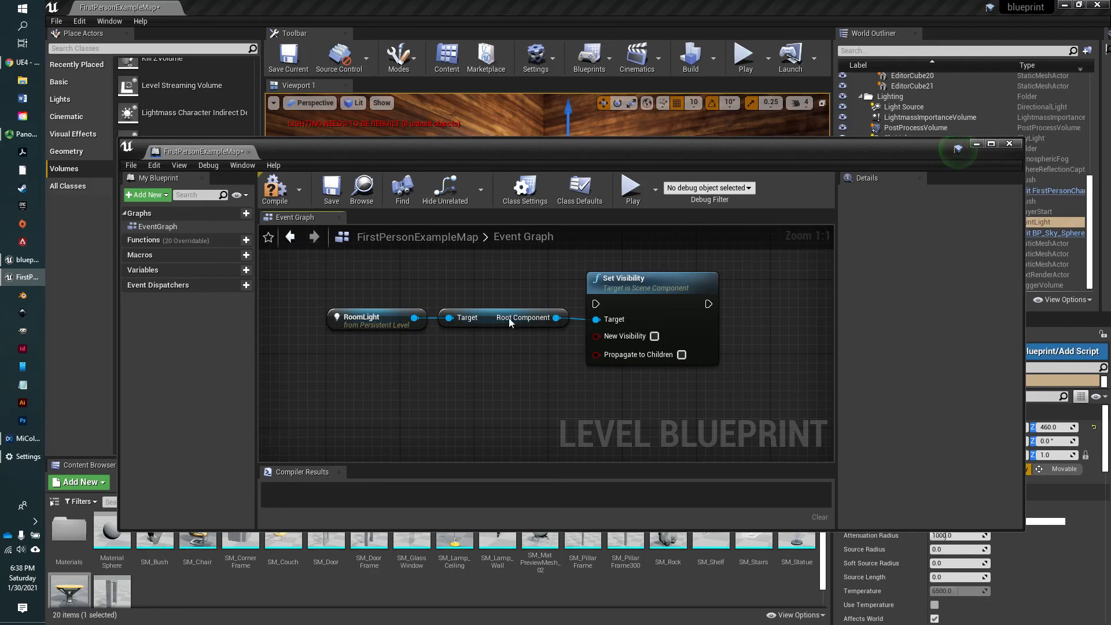
- Duplicate the RoomLight, Root Component and Set Visibility nodes and place the copies directly below the originals
drag(319, 259, 769, 411)
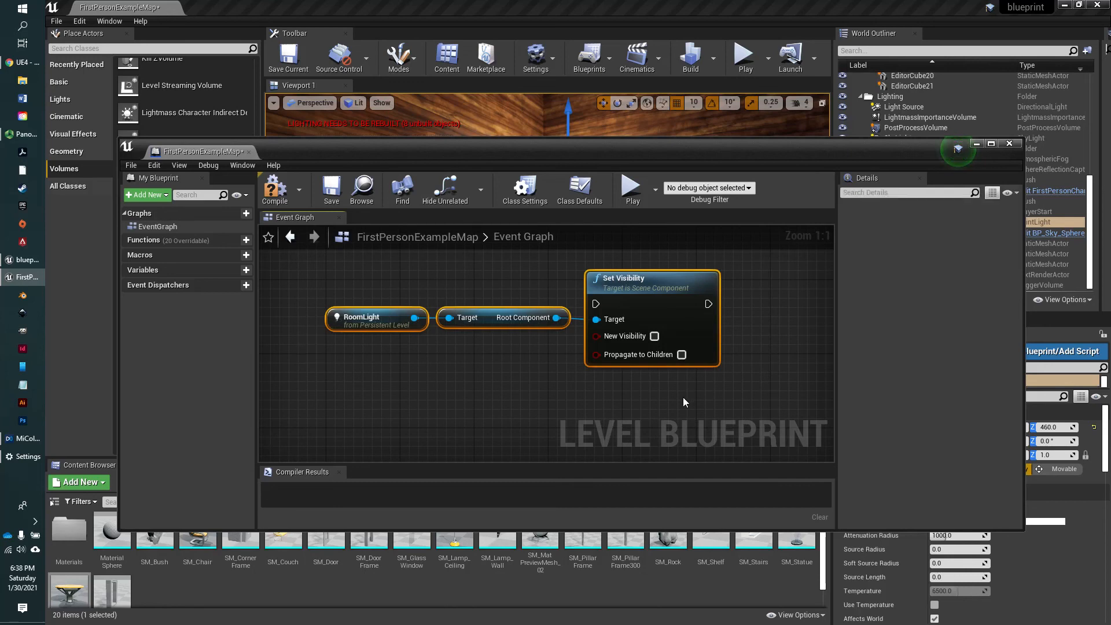
key(ctrl+c)
key(ctrl+v)
drag(823, 390, 574, 398)
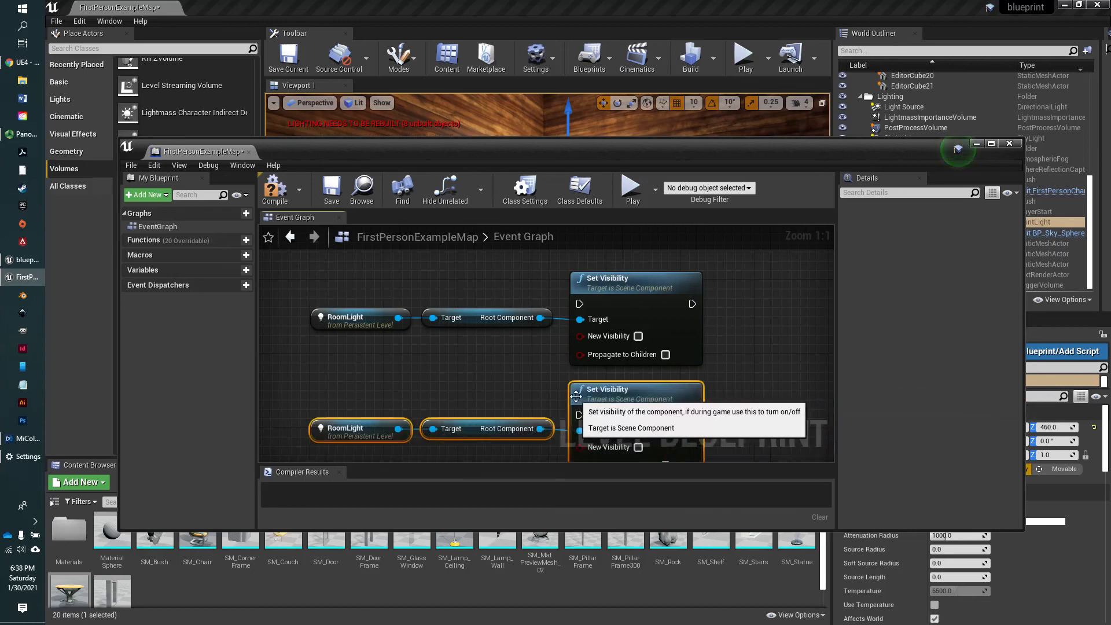
- Enable New Visibility on the upper Set Visibility node, above the duplicated row
right_drag(748, 383, 730, 354)
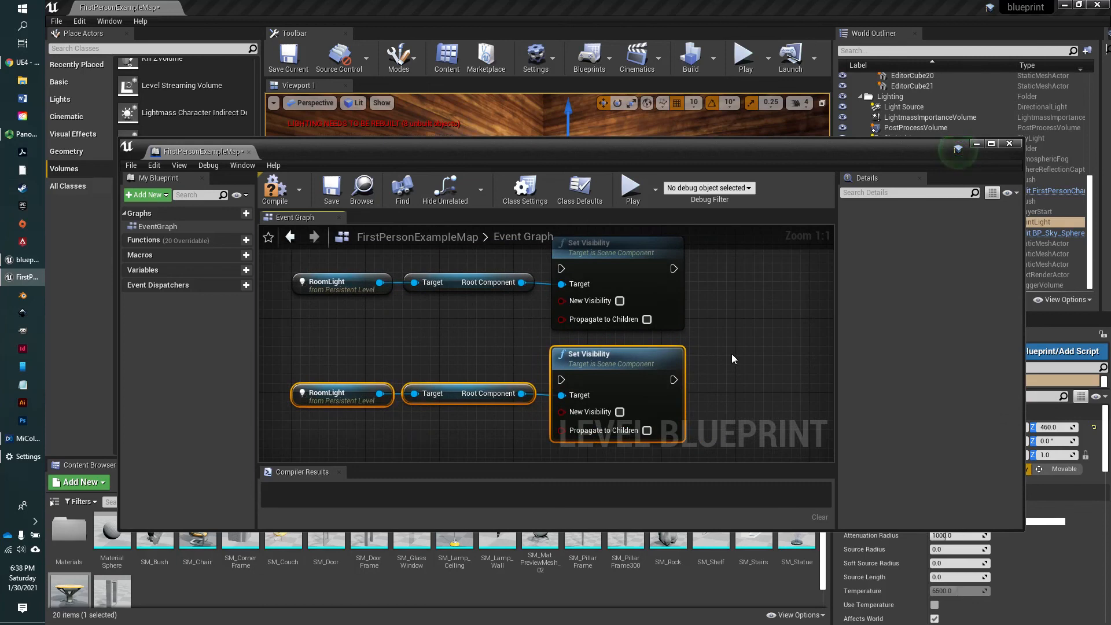
click(620, 301)
right_drag(738, 340, 786, 369)
- Rename the TriggerVolume actor as LightSwitchVolume
drag(626, 145, 595, 208)
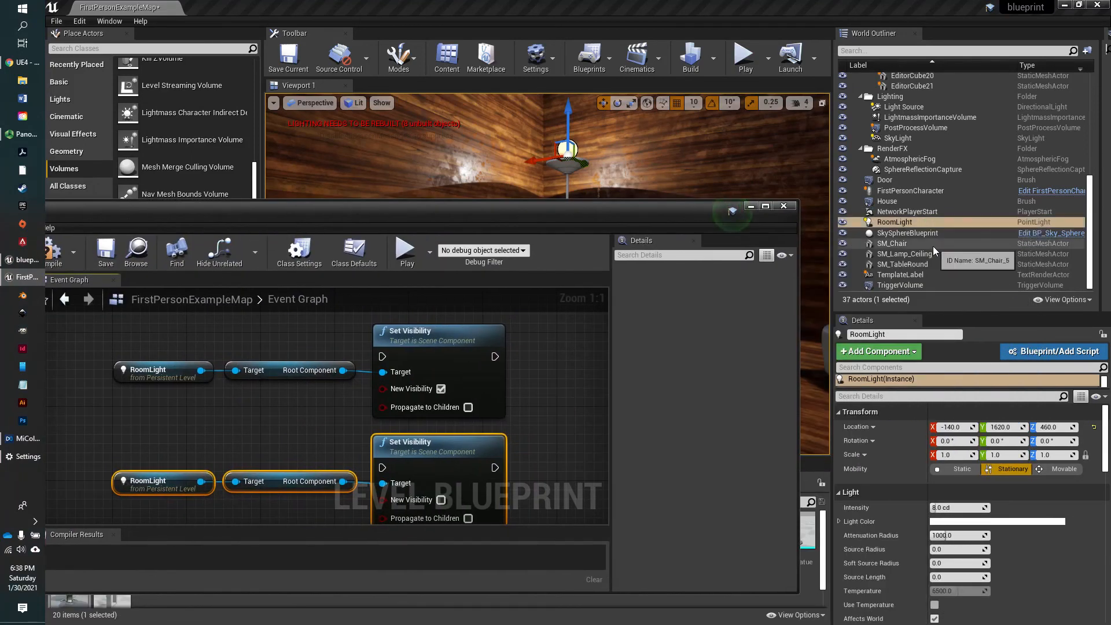
click(911, 285)
click(842, 335)
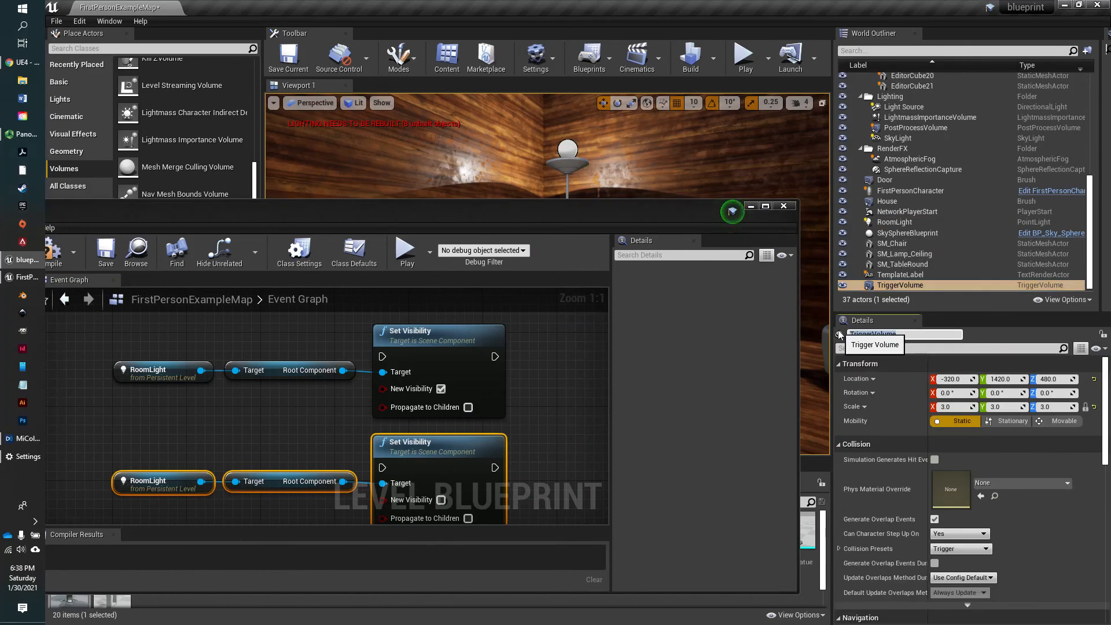
text(LightSwitchVolume)
key(Return)
- With Context Sensitive on, add an On Actor Begin Overlap collision event for LightSwitchVolume between the two node rows
drag(539, 213, 775, 167)
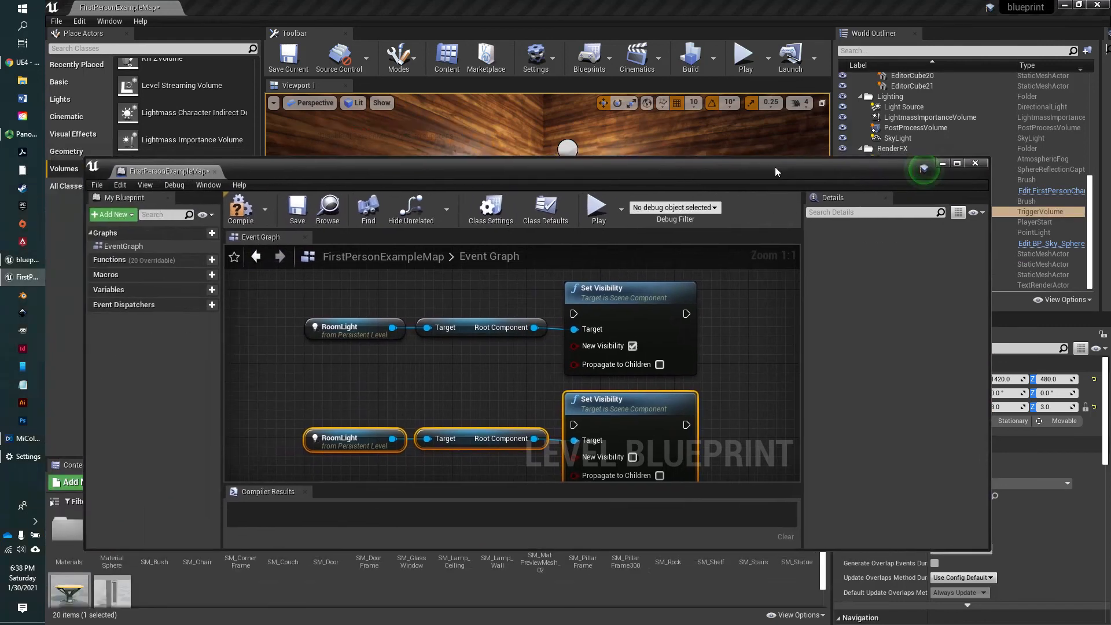
right_click(344, 365)
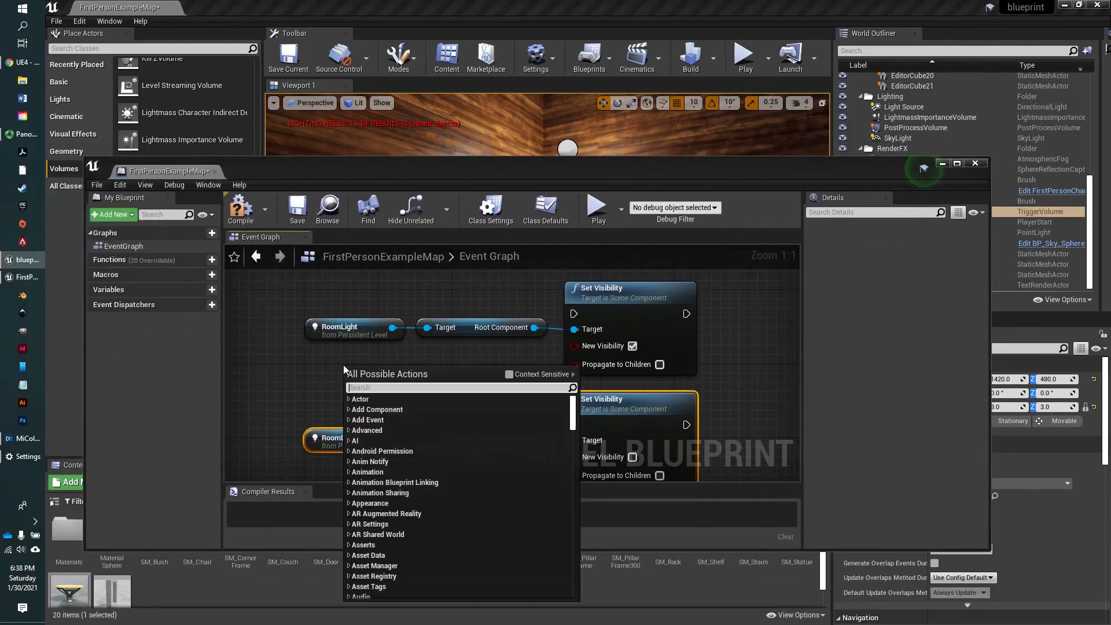
click(514, 375)
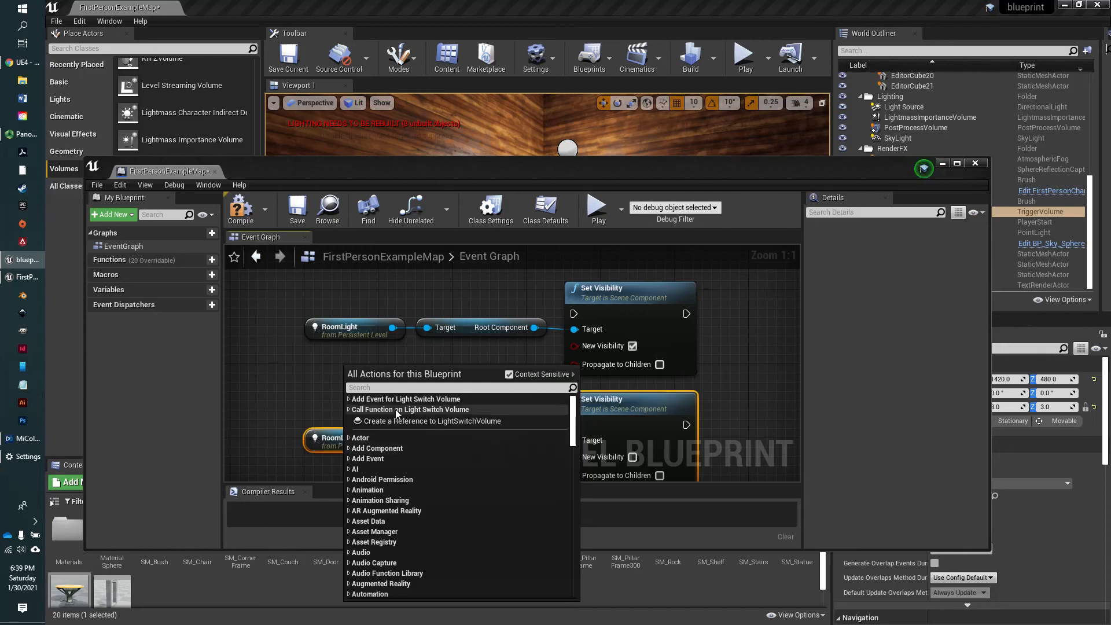
click(349, 399)
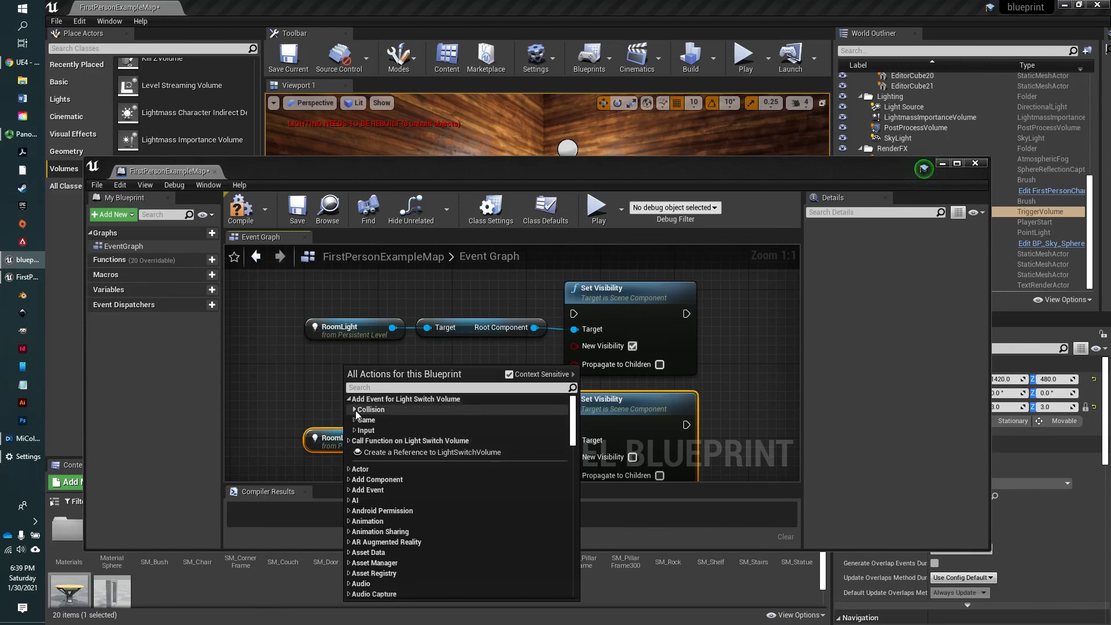
click(355, 409)
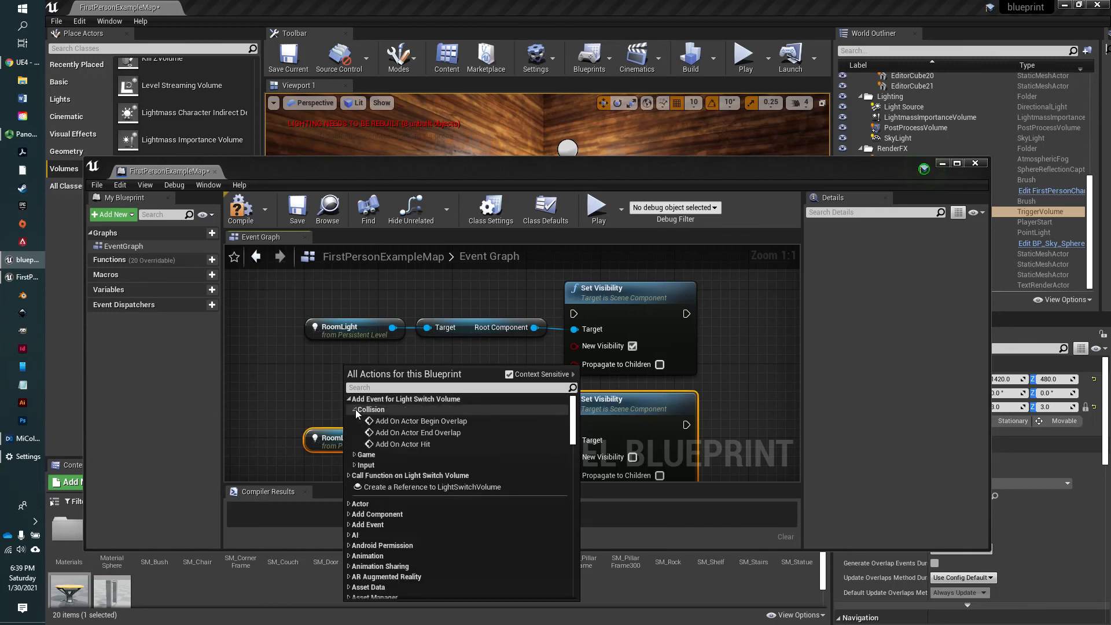
click(420, 422)
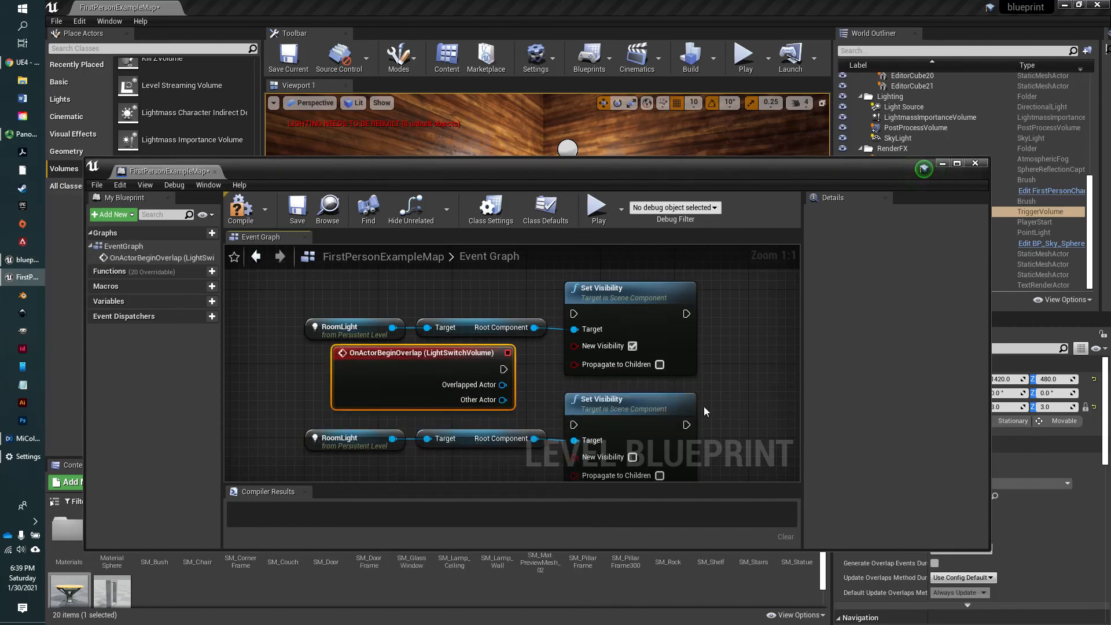
- Move the duplicated node row further down and connect the OnActorBeginOverlap event's execution output to the upper Set Visibility node
scroll(719, 399, down, 2)
drag(395, 416, 707, 476)
drag(669, 328, 671, 388)
right_drag(715, 347, 715, 373)
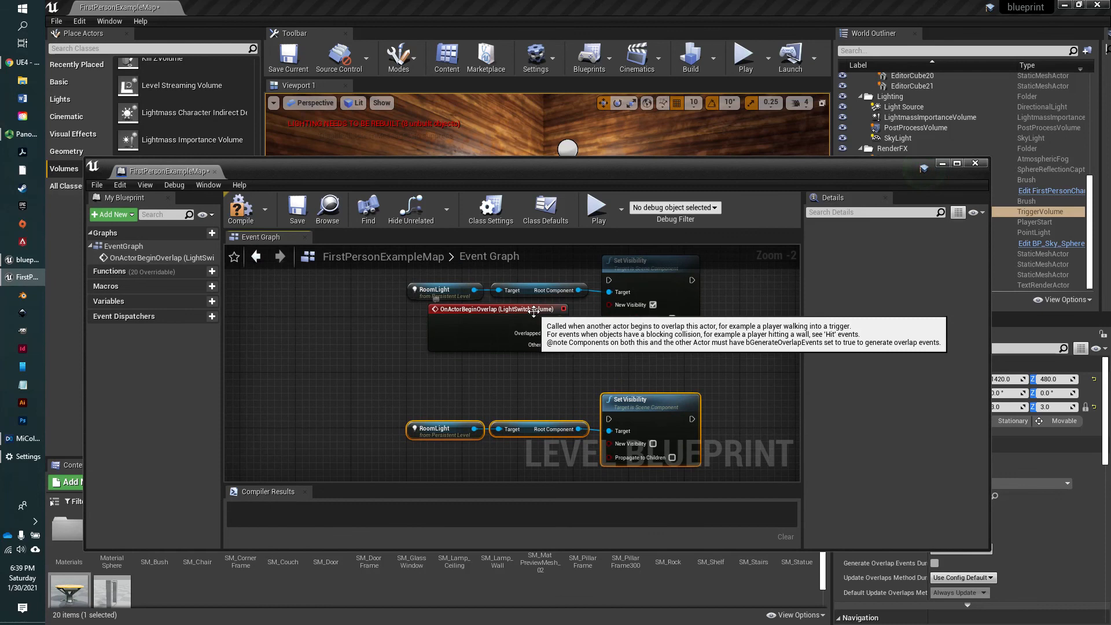
drag(529, 309, 536, 316)
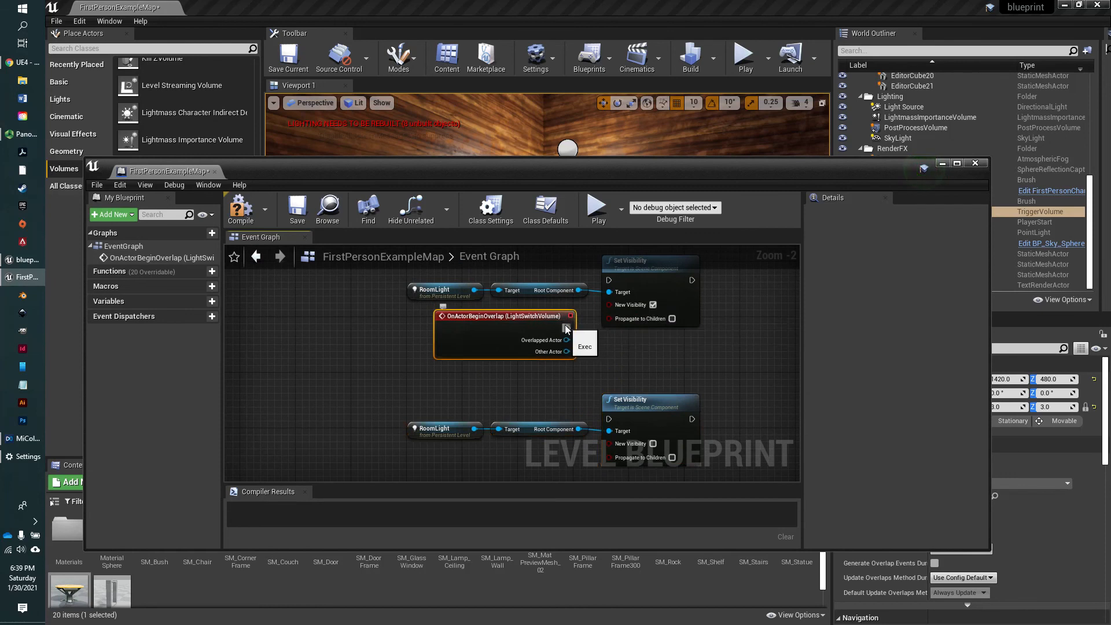
drag(566, 327, 611, 281)
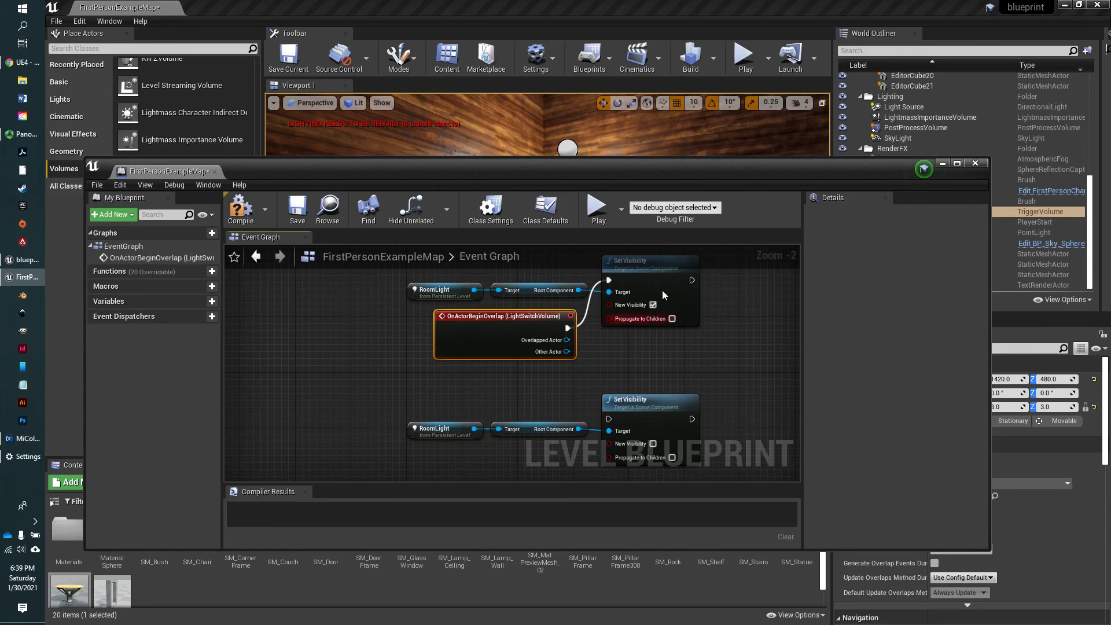
- Add an On Actor End Overlap collision event for LightSwitchVolume below the OnActorBeginOverlap event
drag(766, 175, 741, 158)
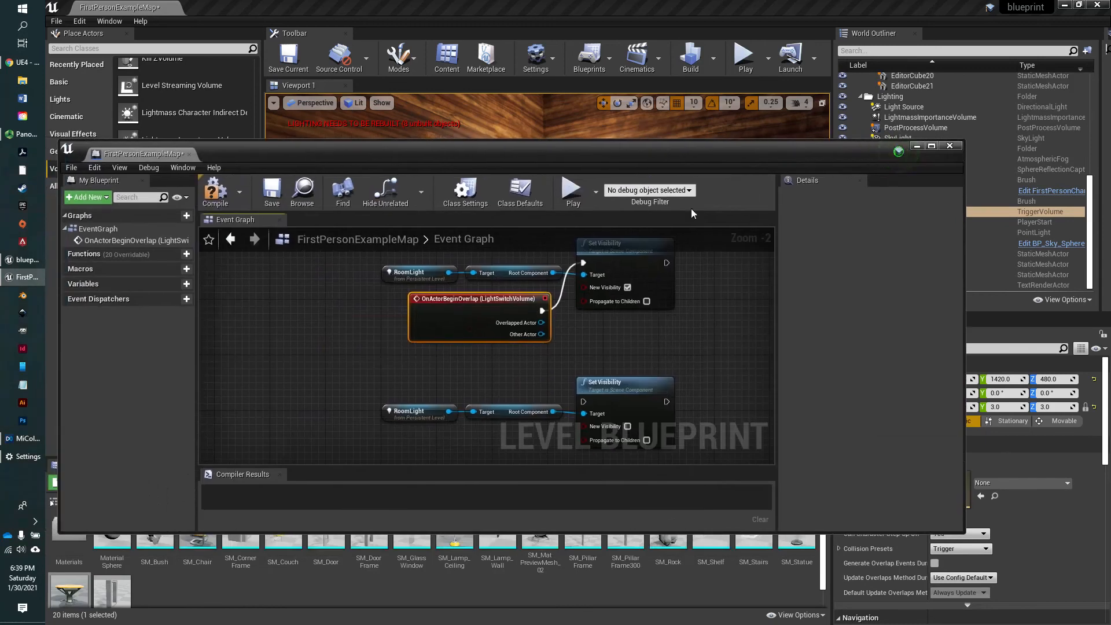
right_click(418, 354)
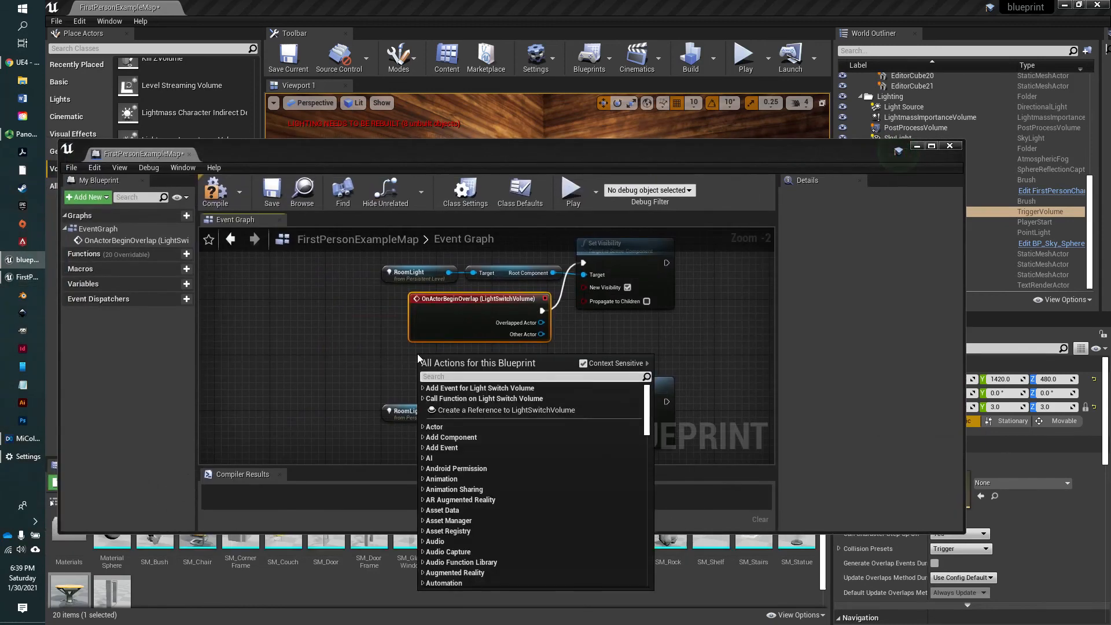
click(423, 389)
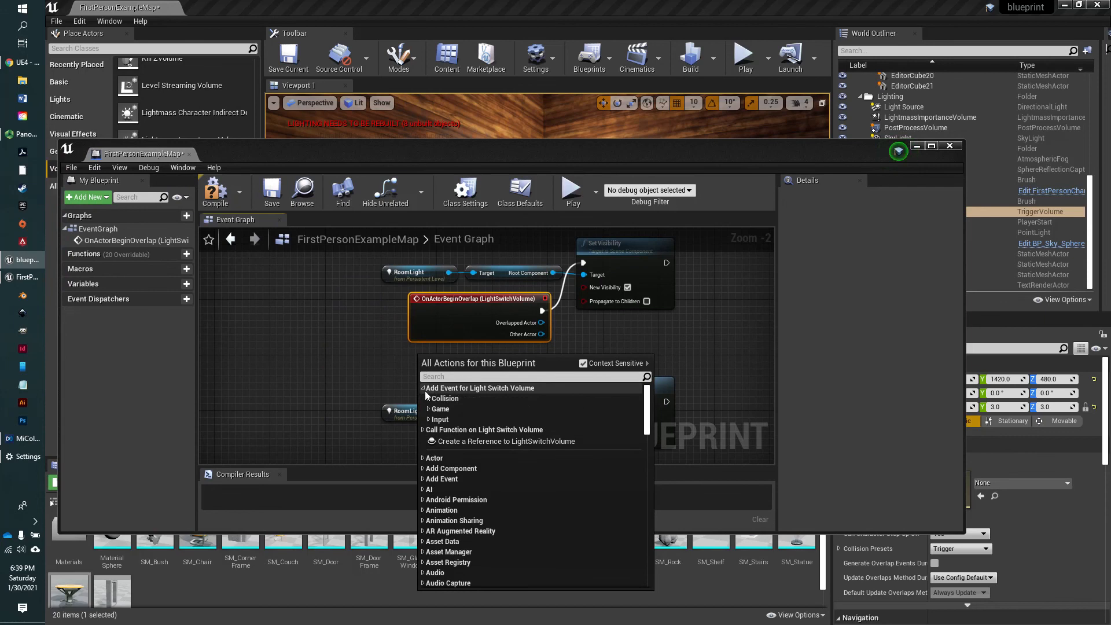
click(429, 399)
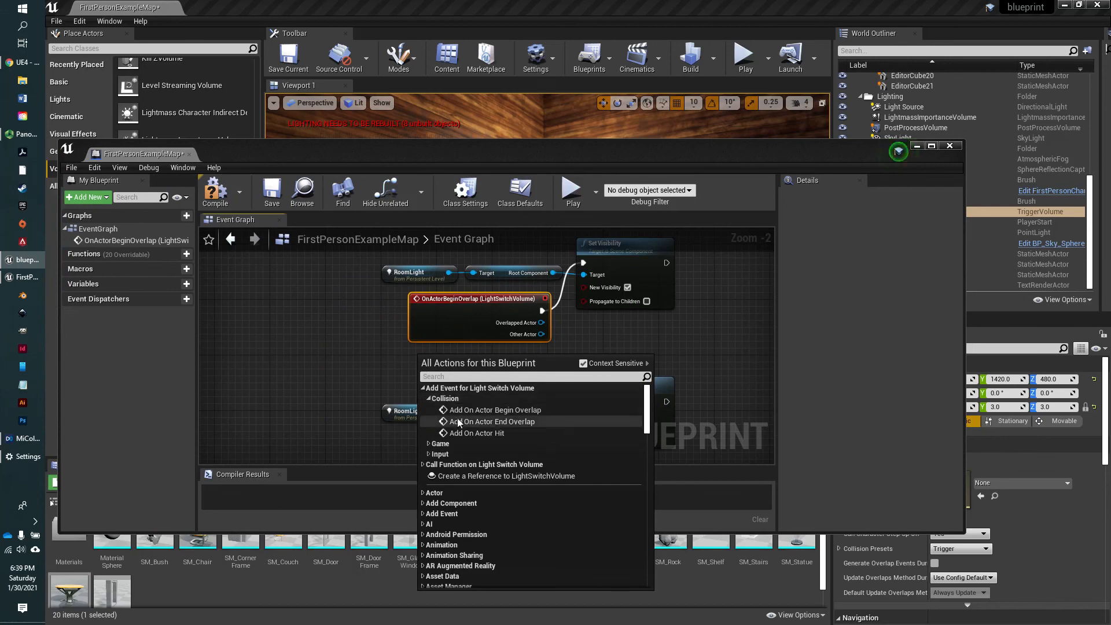
click(491, 421)
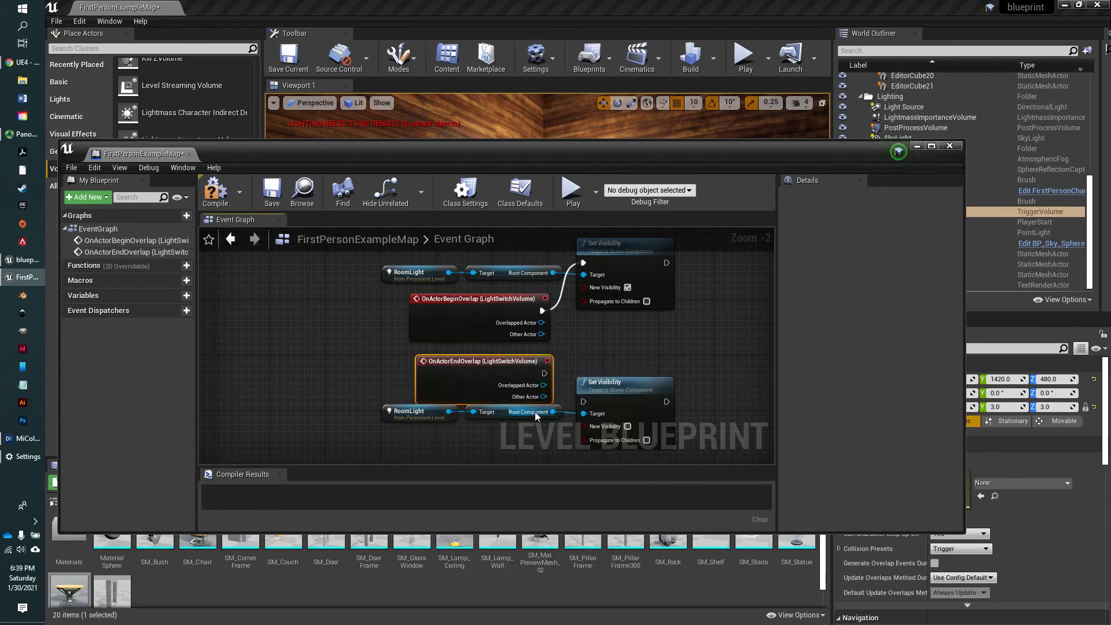
- Shift the lower RoomLight and Root Component nodes below the OnActorEndOverlap event and connect its execution output to the lower Set Visibility node
click(429, 414)
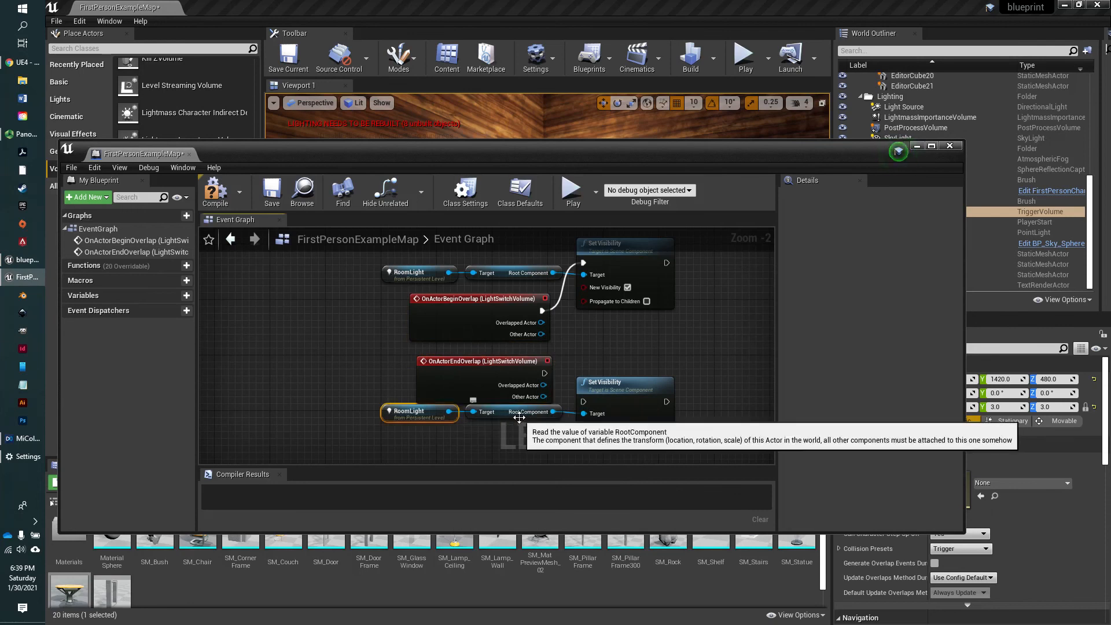
shift+click(519, 418)
drag(523, 416, 511, 430)
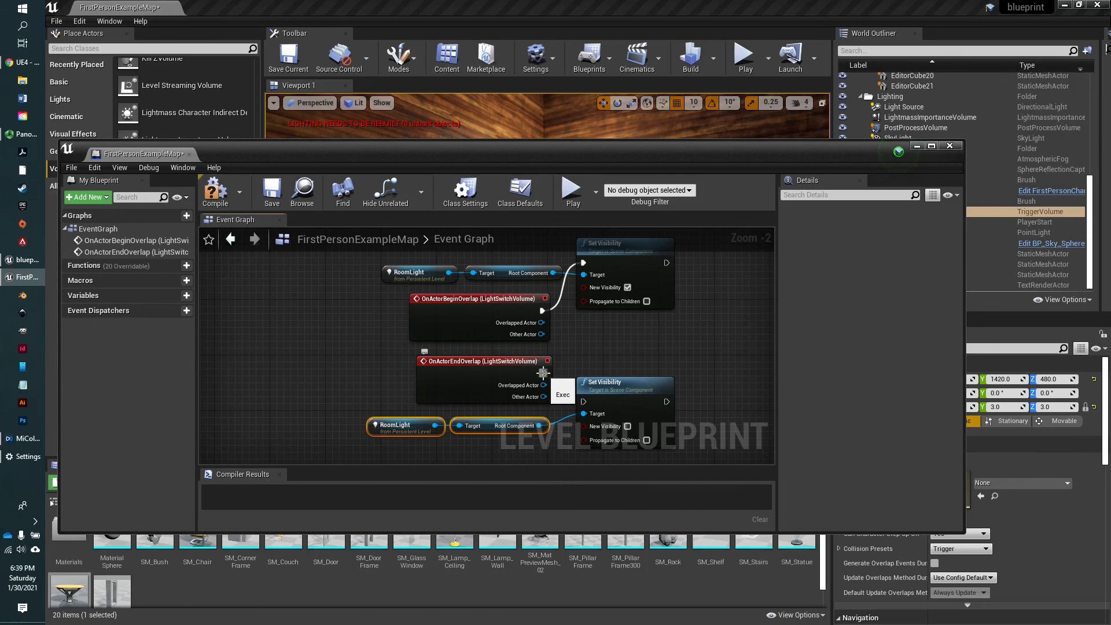
drag(543, 372, 583, 401)
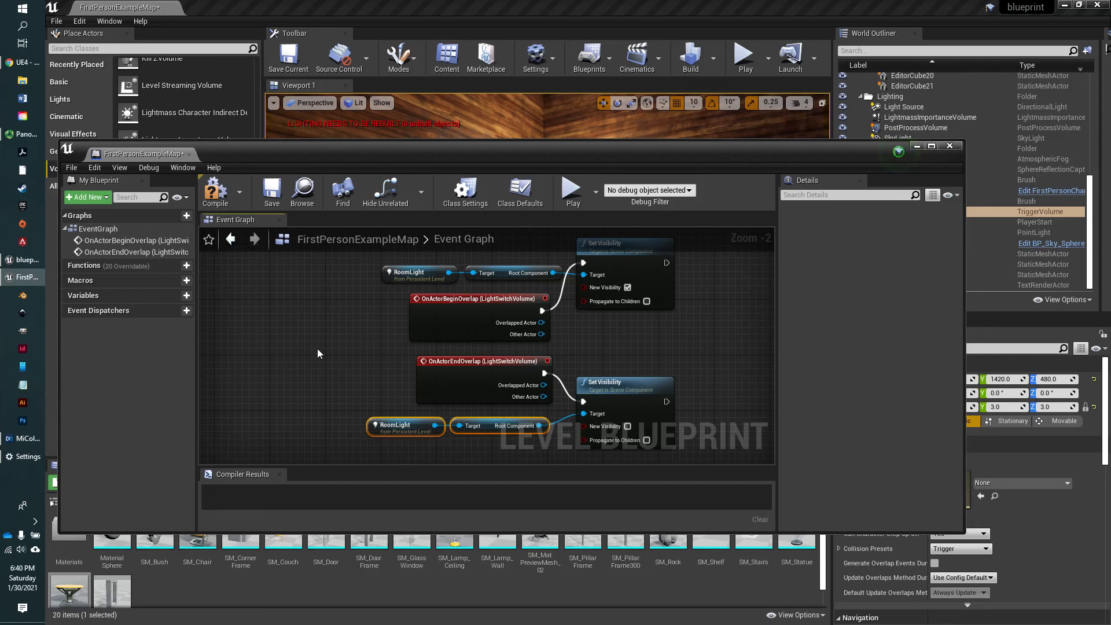
- Compile and save the Level Blueprint, and move its window clear of the level viewport
click(221, 193)
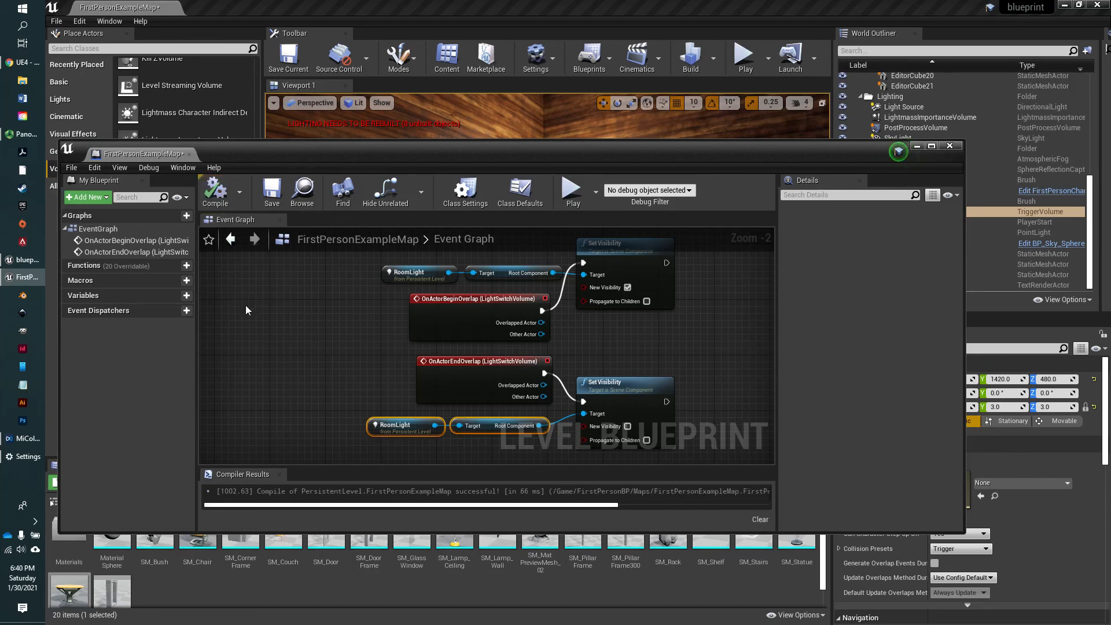
click(271, 191)
drag(730, 147, 692, 397)
- Play-test the level, walking in and out of the house repeatedly to check the room light's switching, and stop the session
click(744, 60)
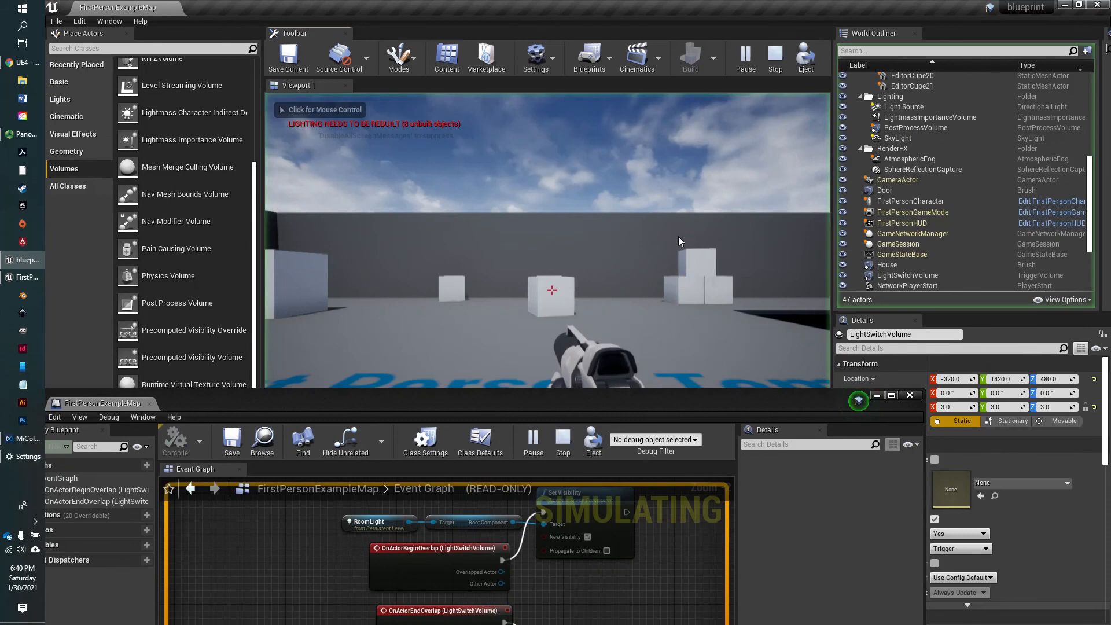
key(w)
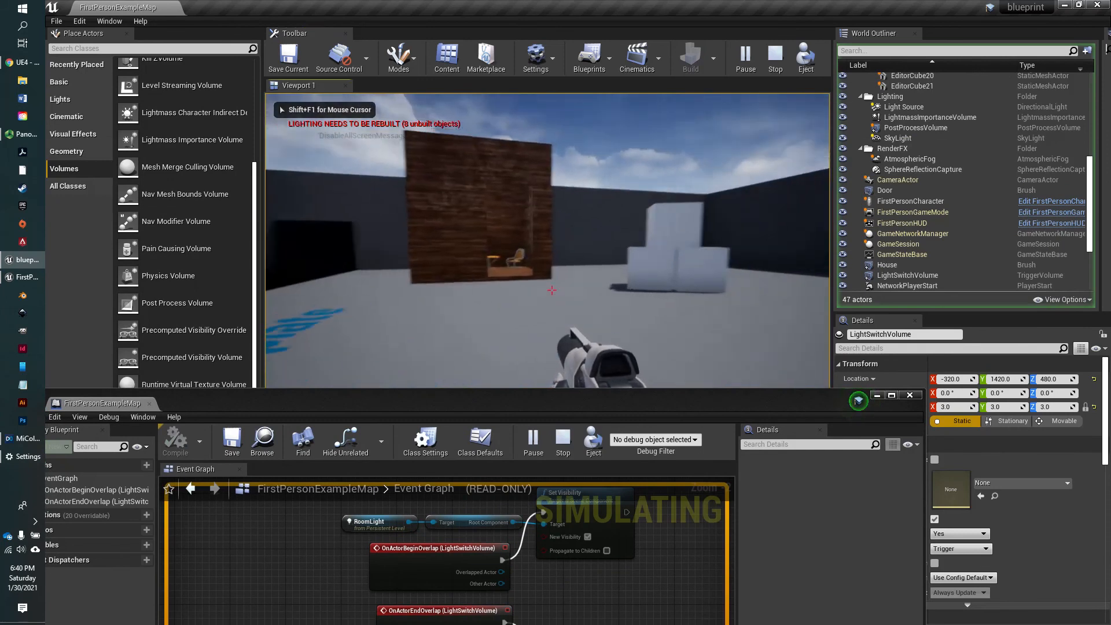
key(w)
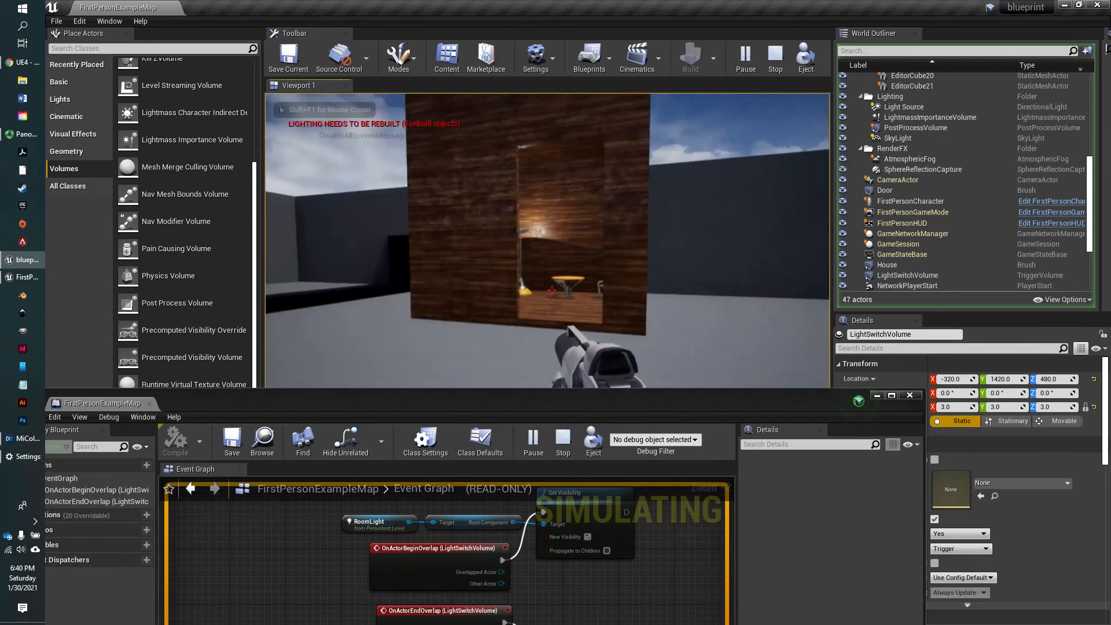
key(w)
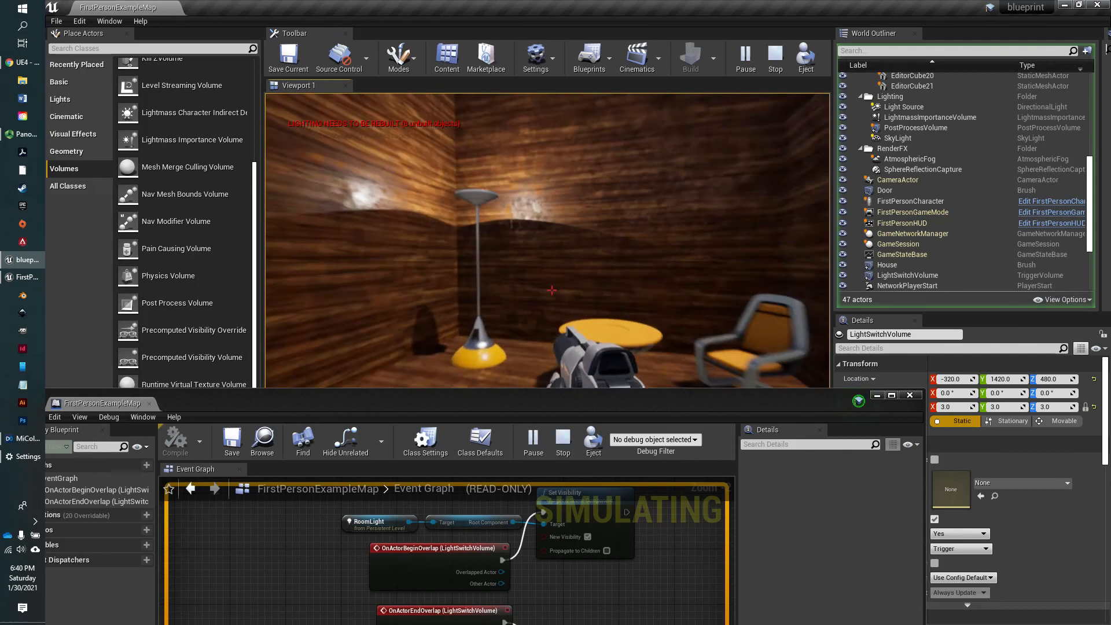
key(s)
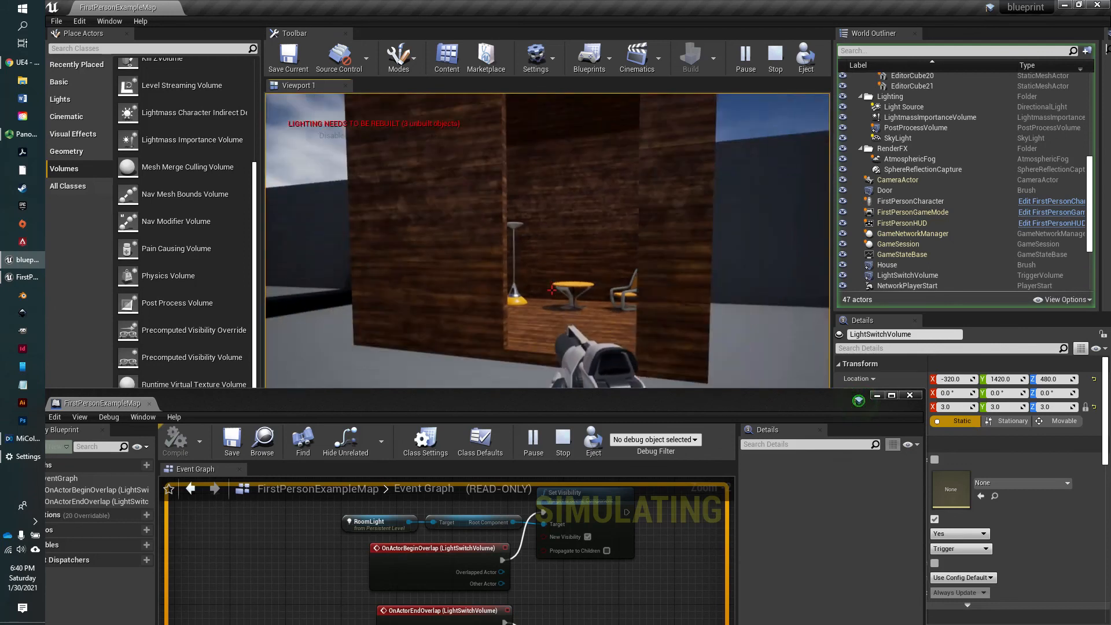
key(w)
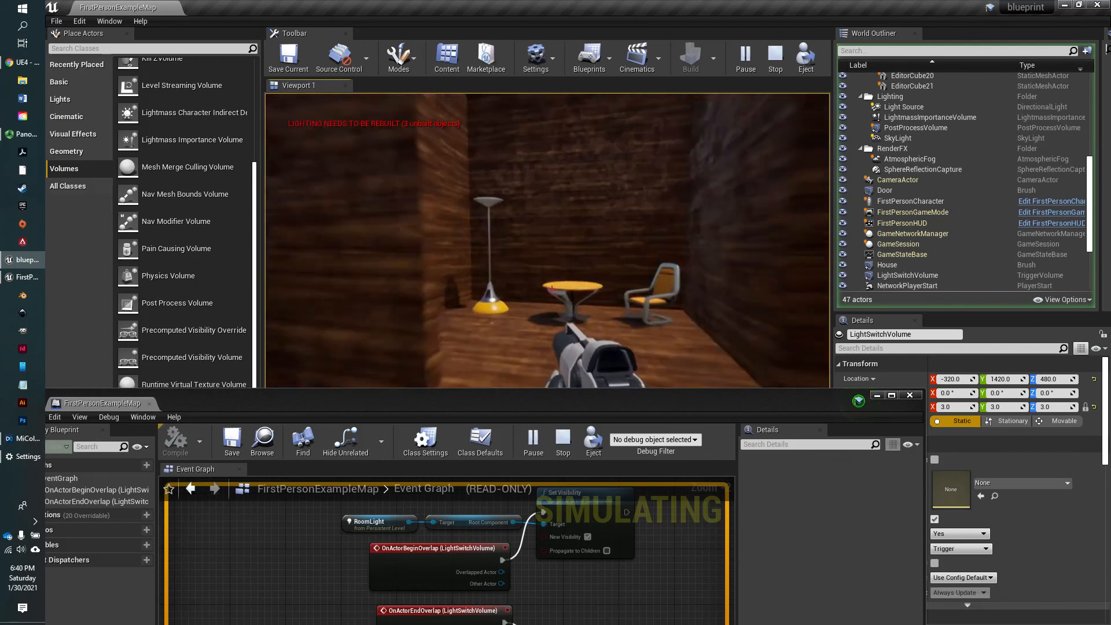
key(s)
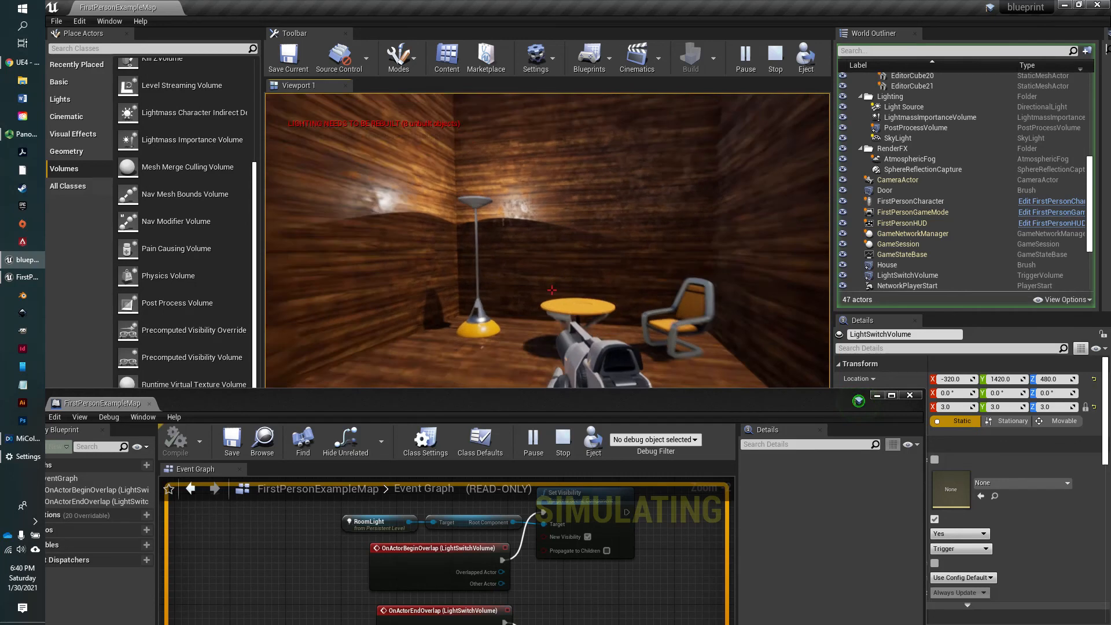
key(w)
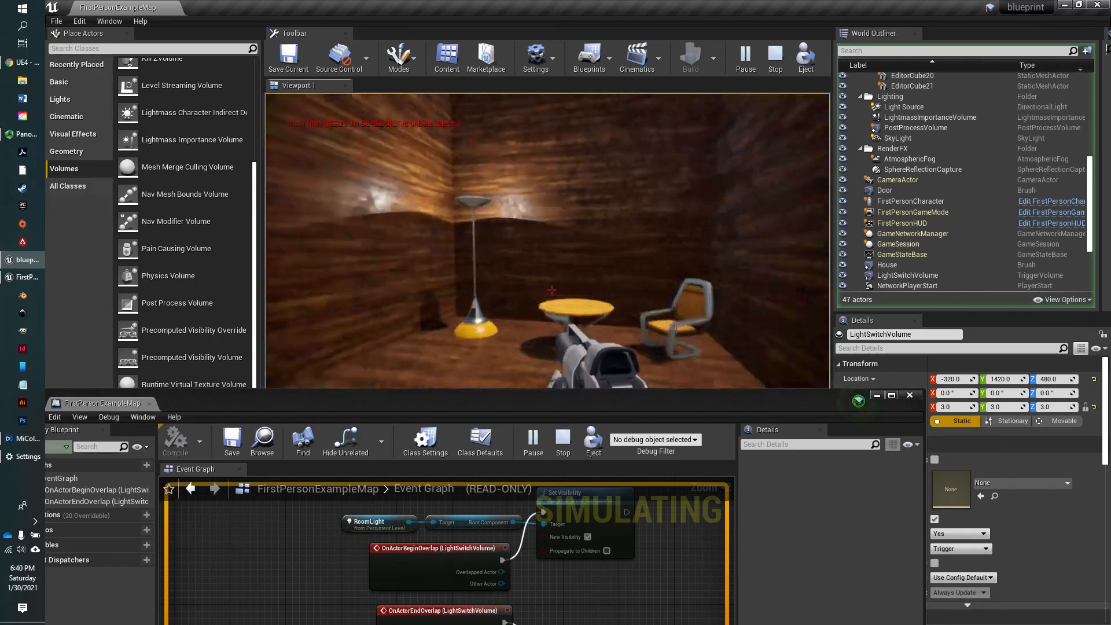
key(s)
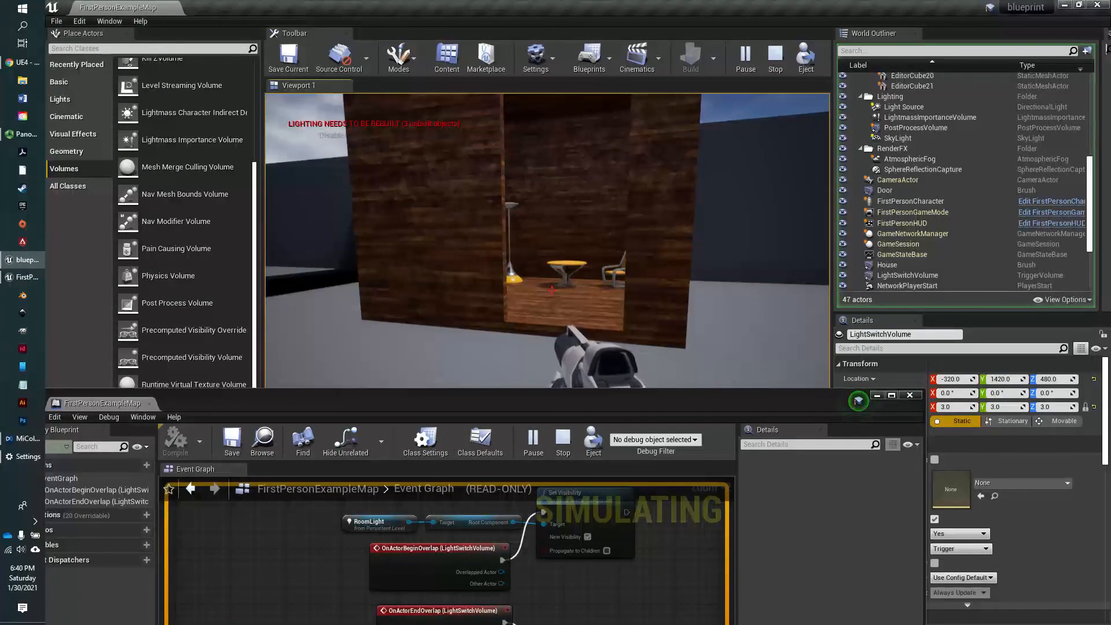
key(Escape)
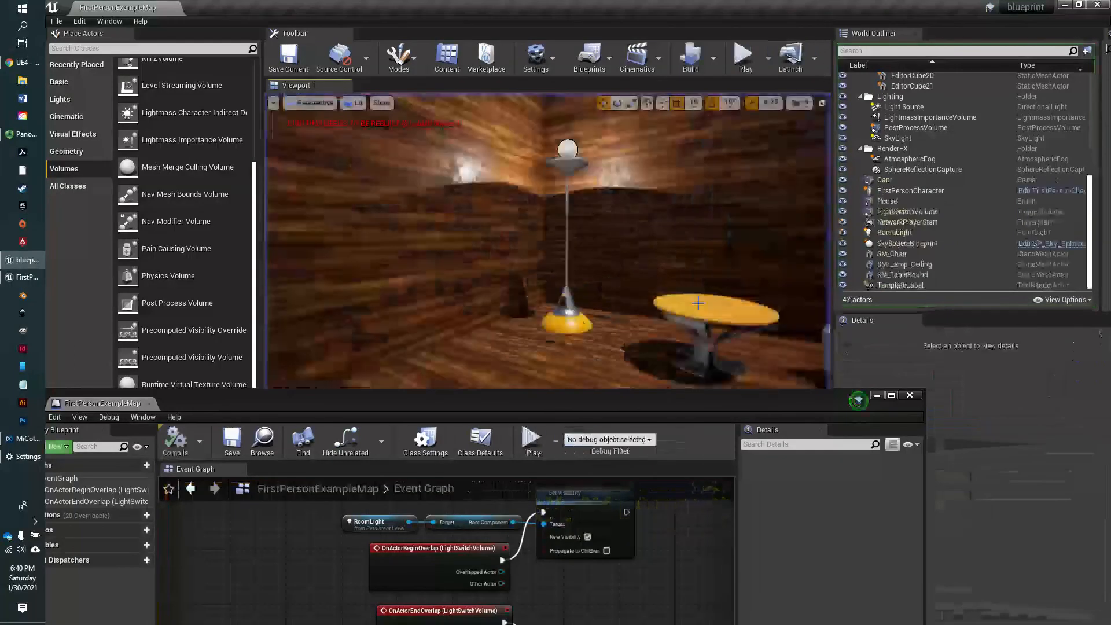
- Add an Event BeginPlay node beside the overlap events and connect its execution output to the lower Set Visibility node
drag(559, 405, 662, 162)
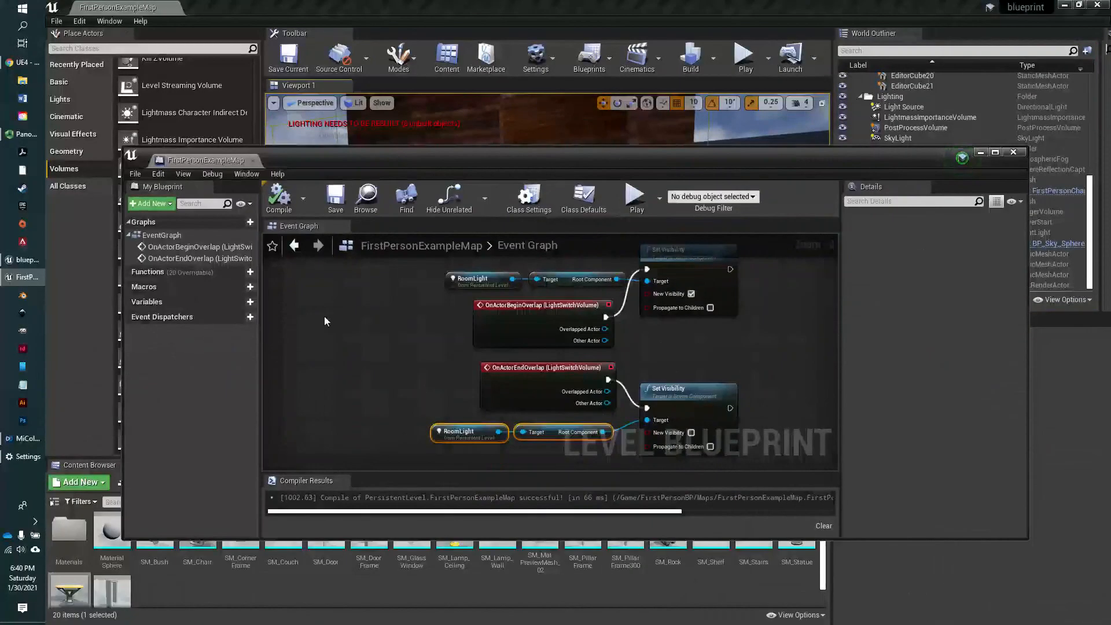
click(366, 331)
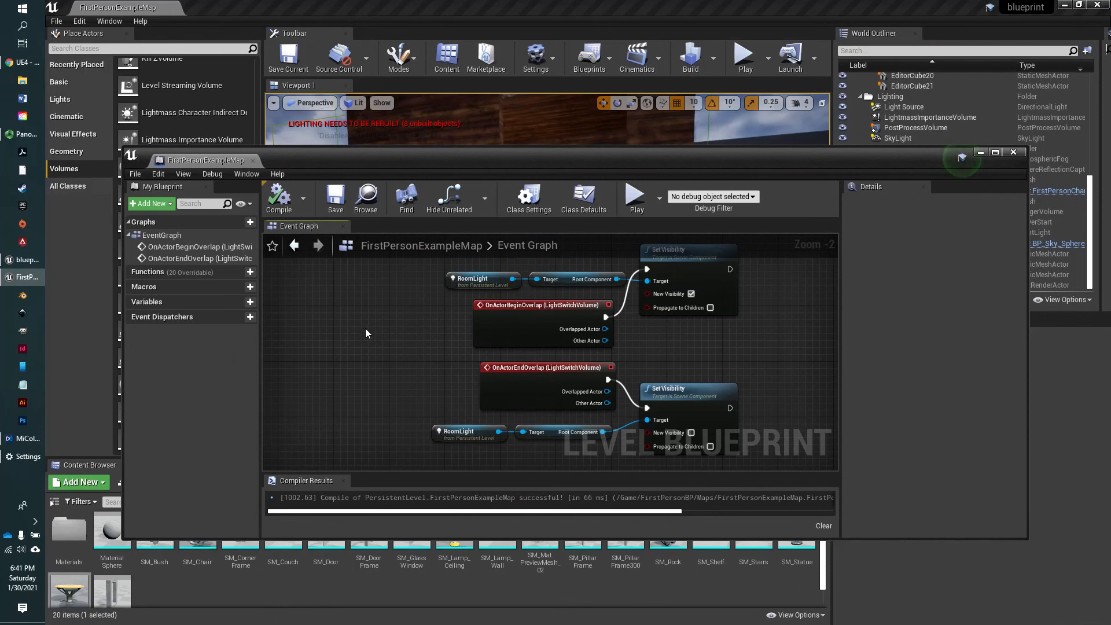
right_click(321, 320)
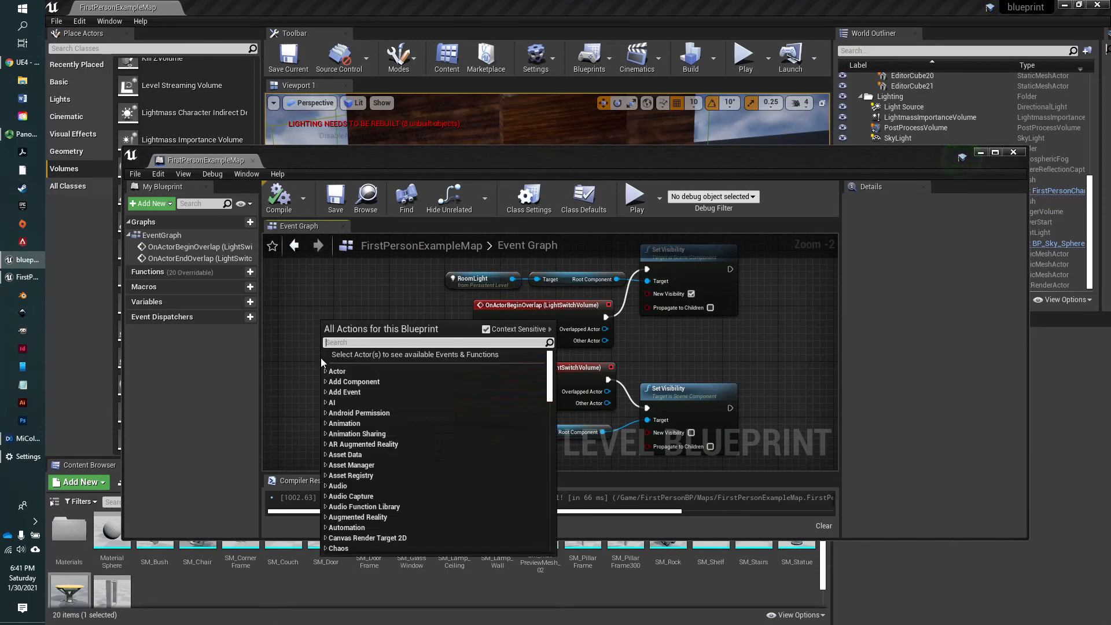
click(324, 392)
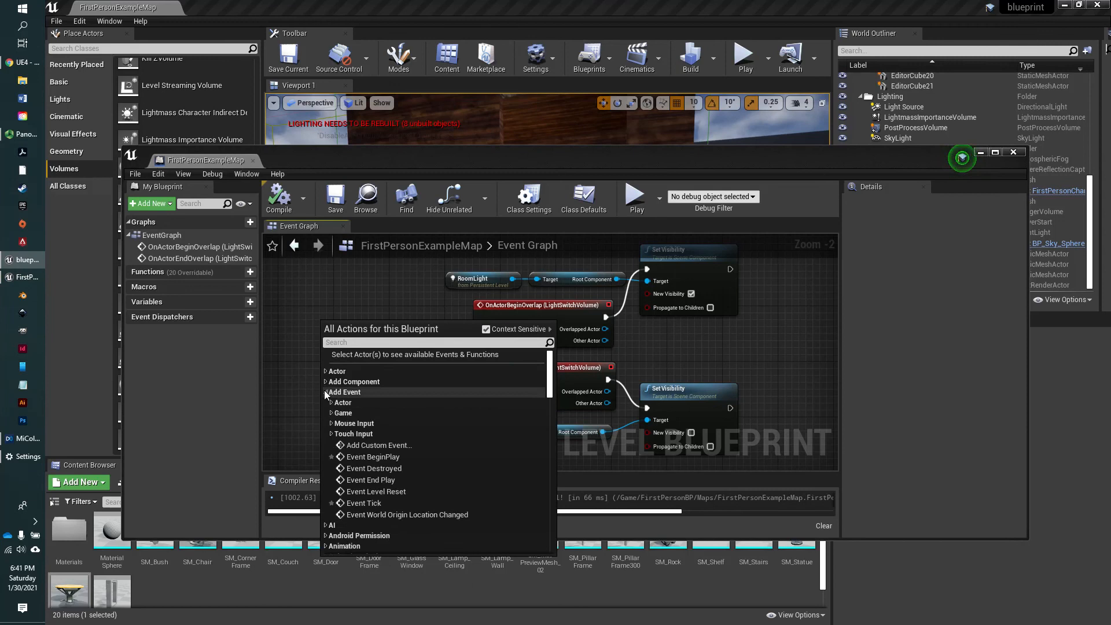
click(370, 457)
drag(340, 328, 361, 321)
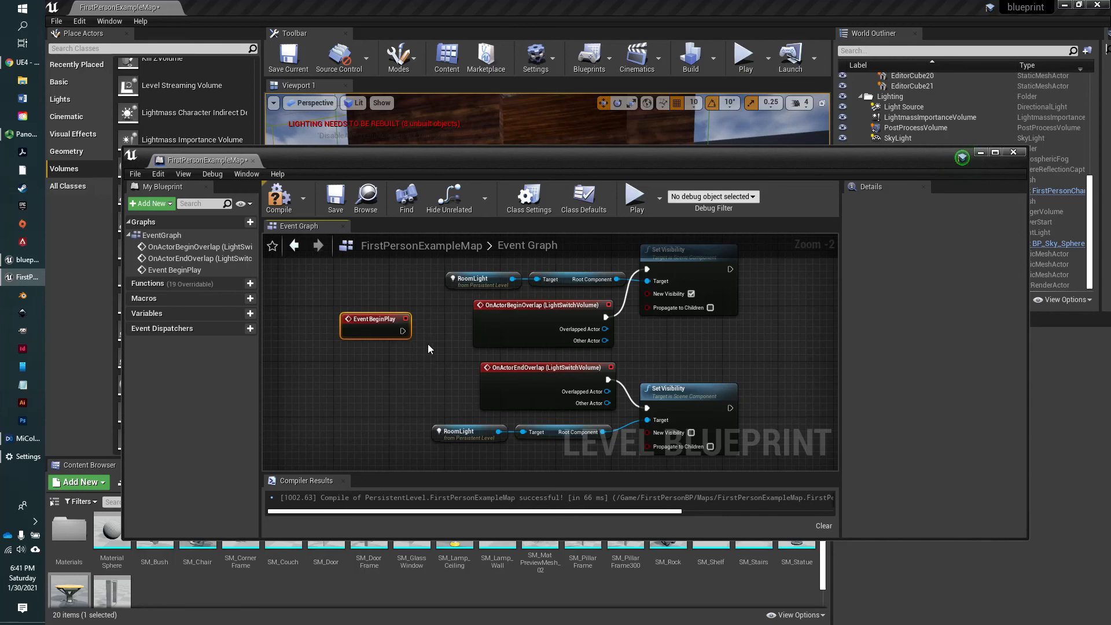
drag(401, 330, 647, 408)
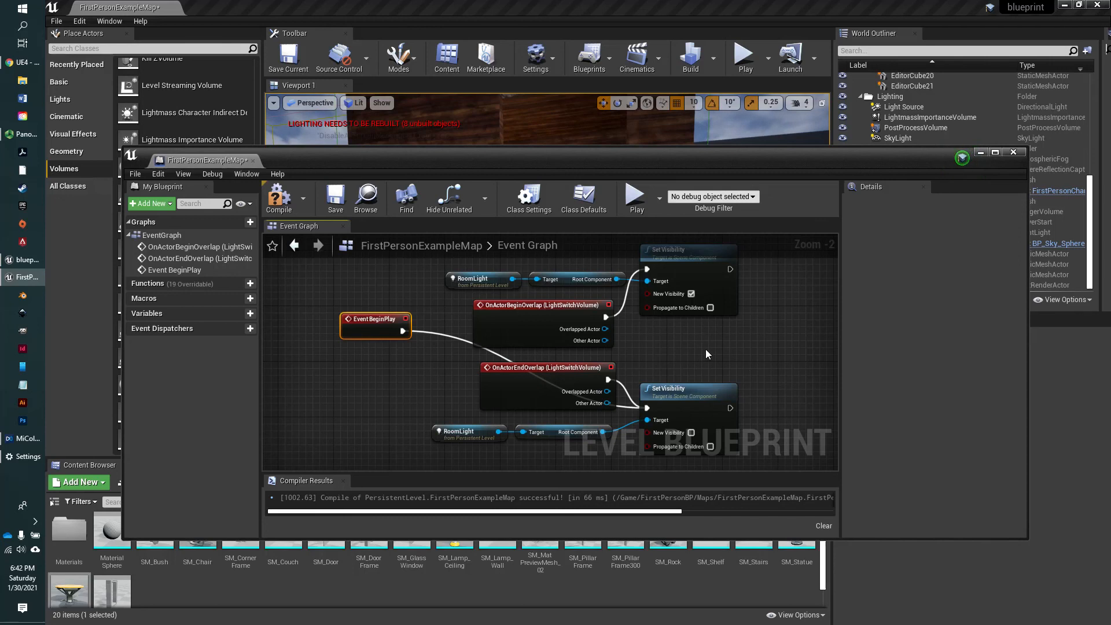
- Compile and save the Level Blueprint with the BeginPlay event, and move its window below the level viewport
click(278, 197)
click(335, 197)
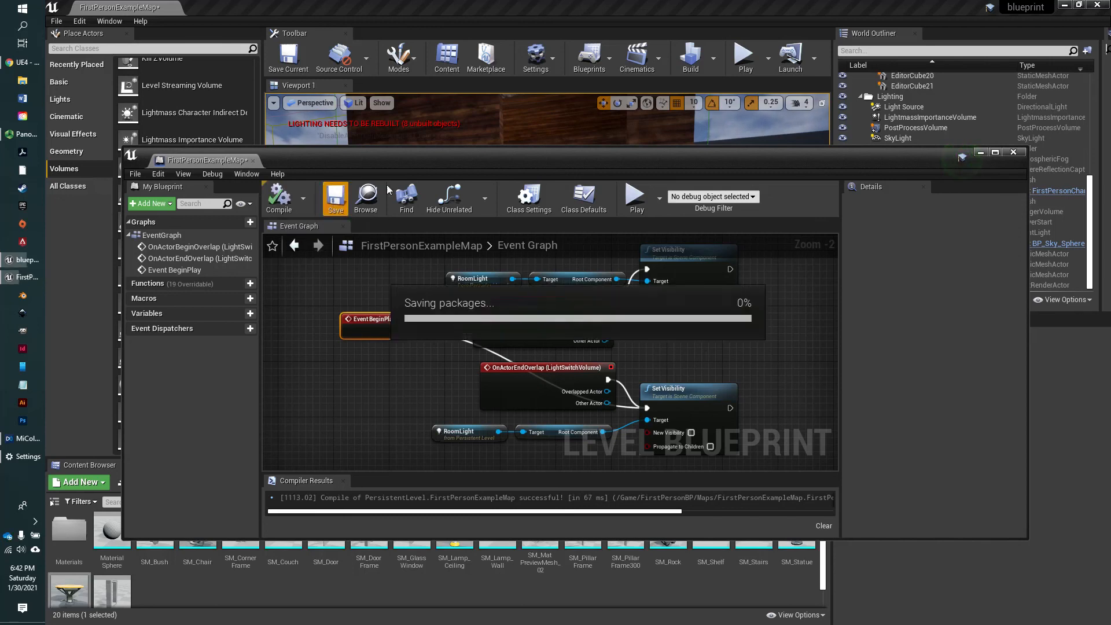
drag(455, 157, 423, 431)
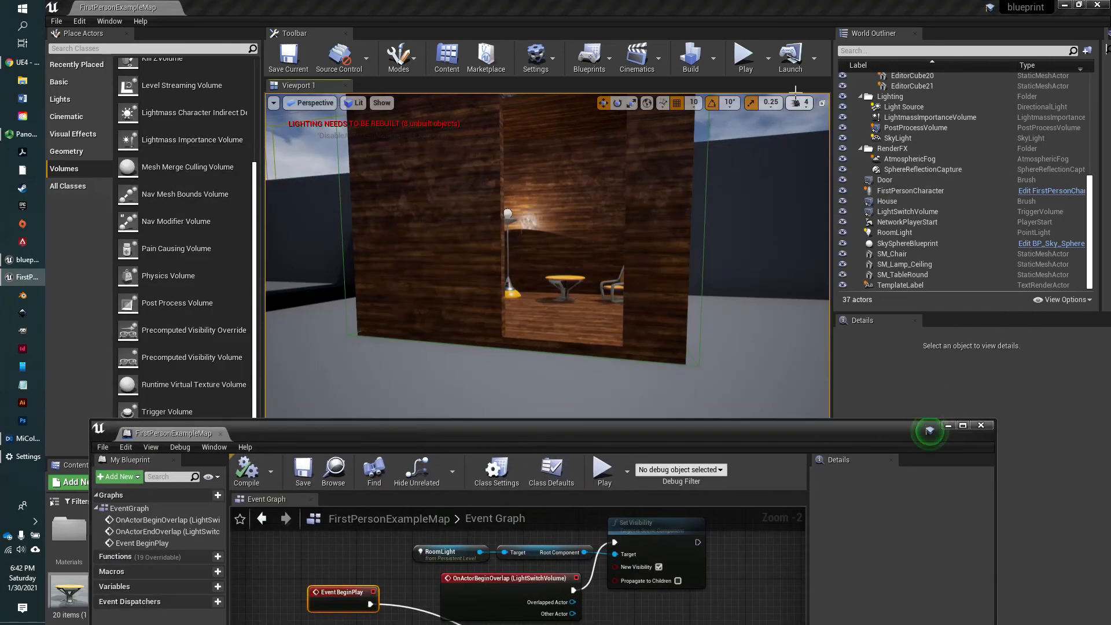
- Play-test the room light's state at game start by walking up to the house and backing away, and end the session
click(744, 56)
key(w)
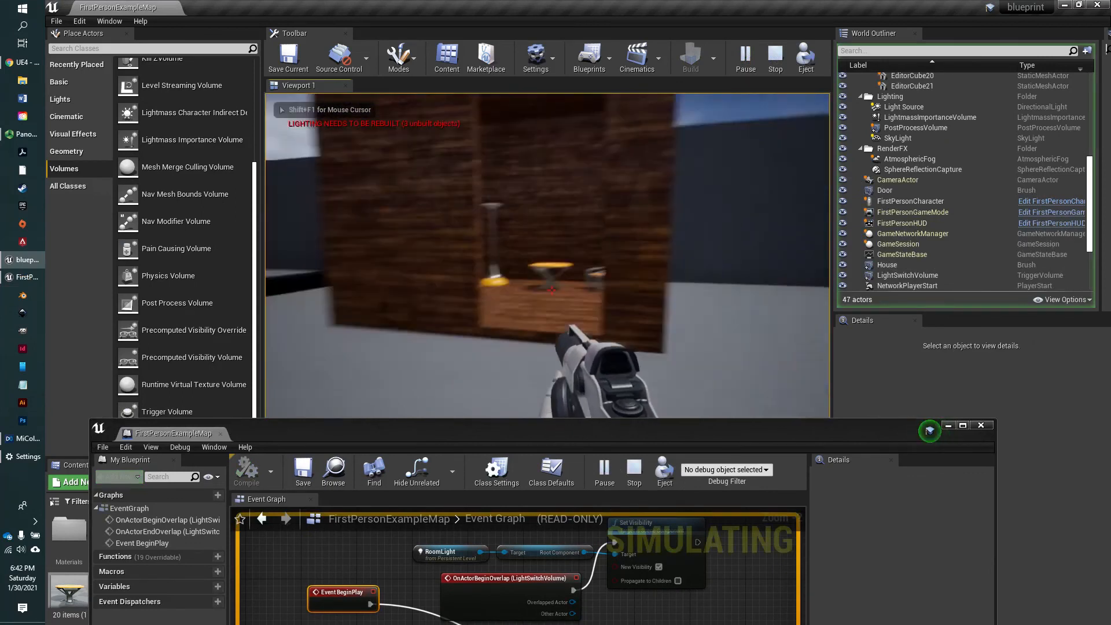
key(w)
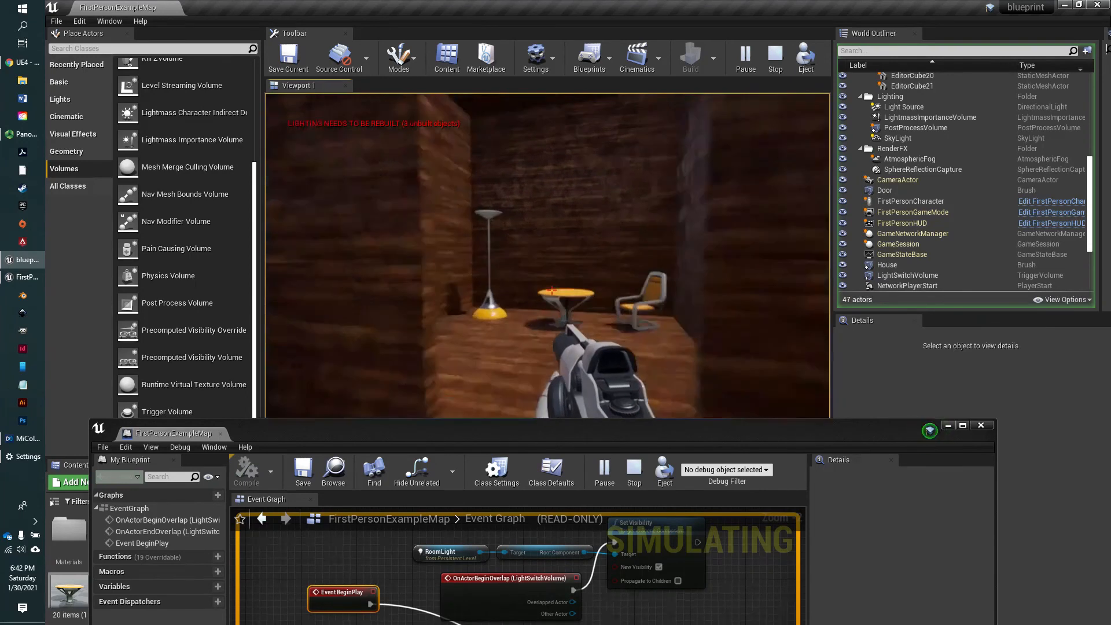
key(s)
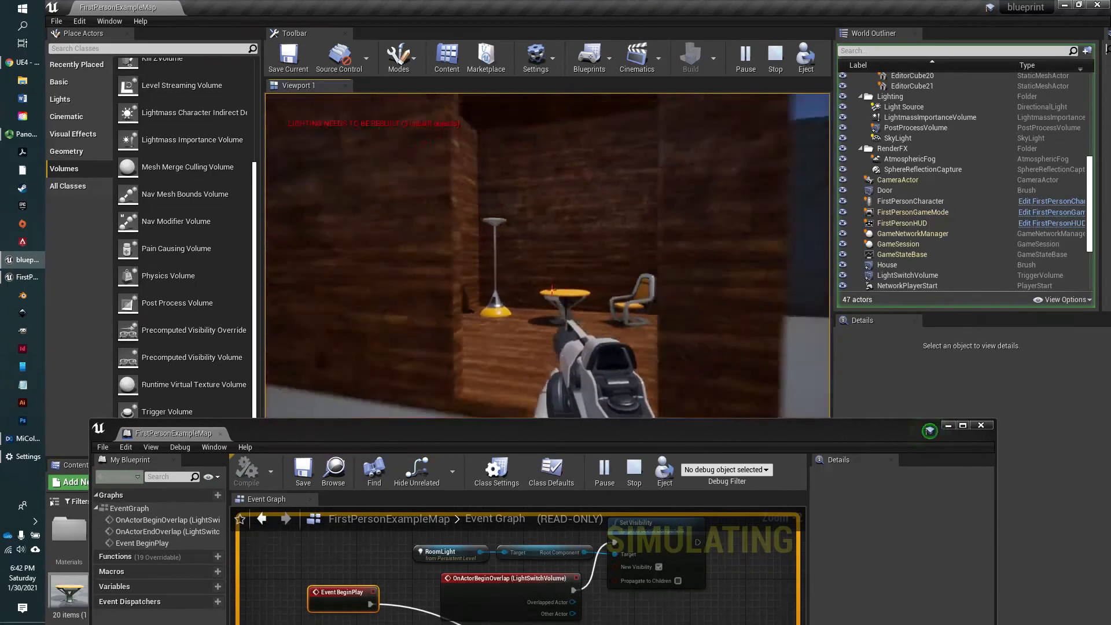
key(s)
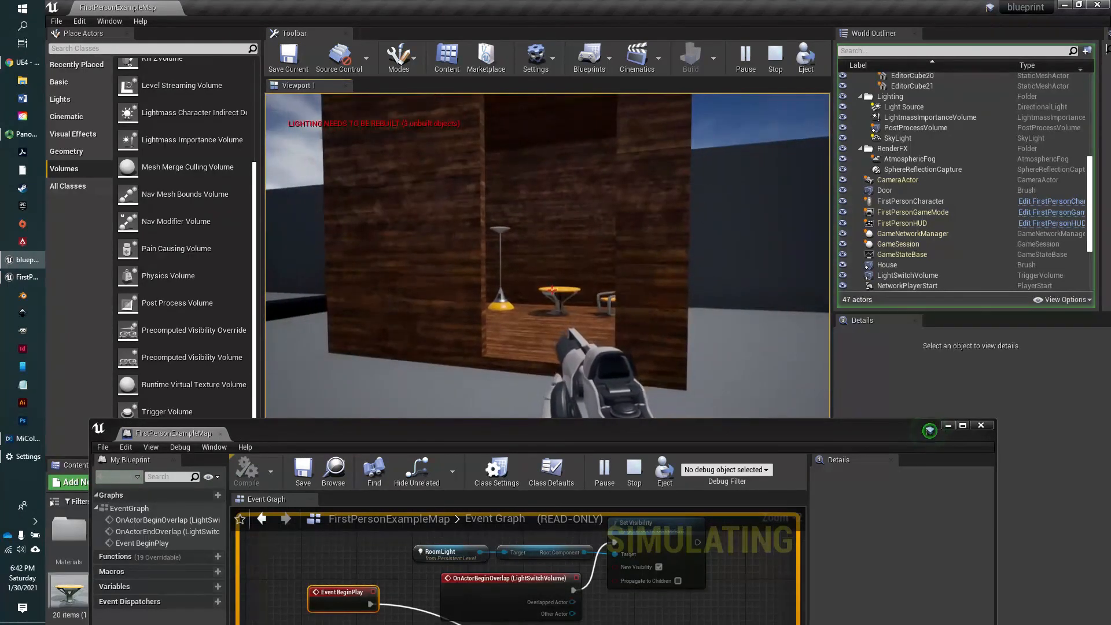
key(Escape)
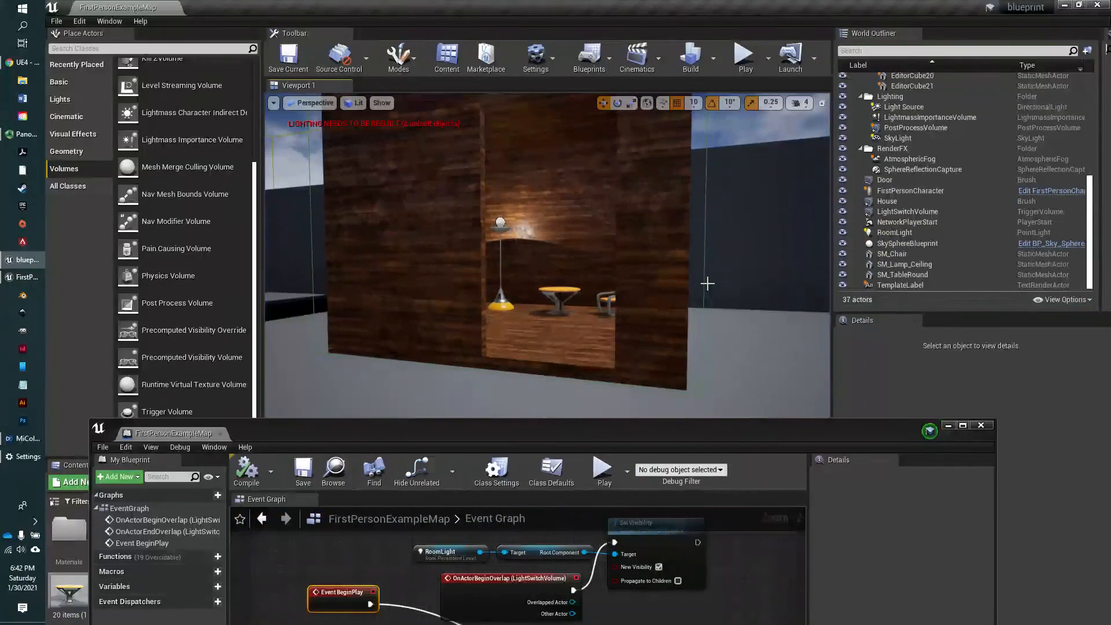